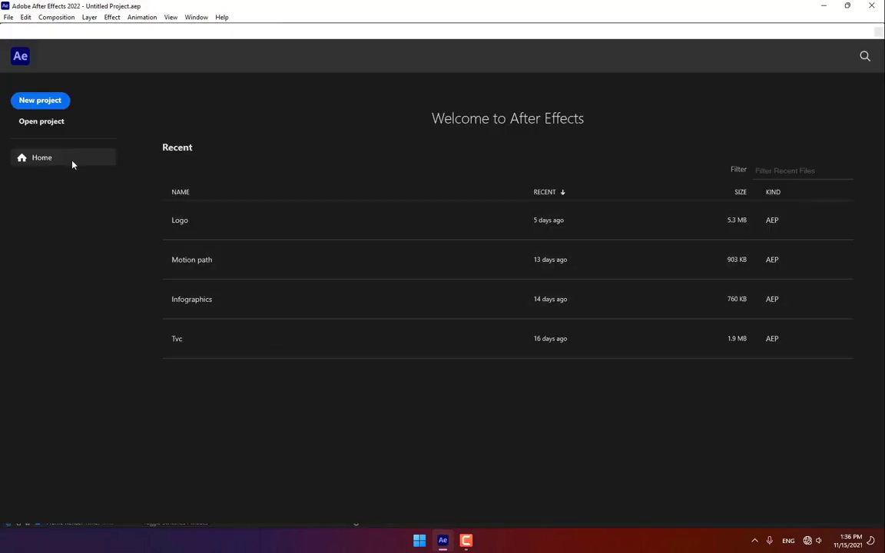
Step: Start a new project and create a composition from the Hot Girl Dance Green Screen footage in Downloads > Video
click(40, 100)
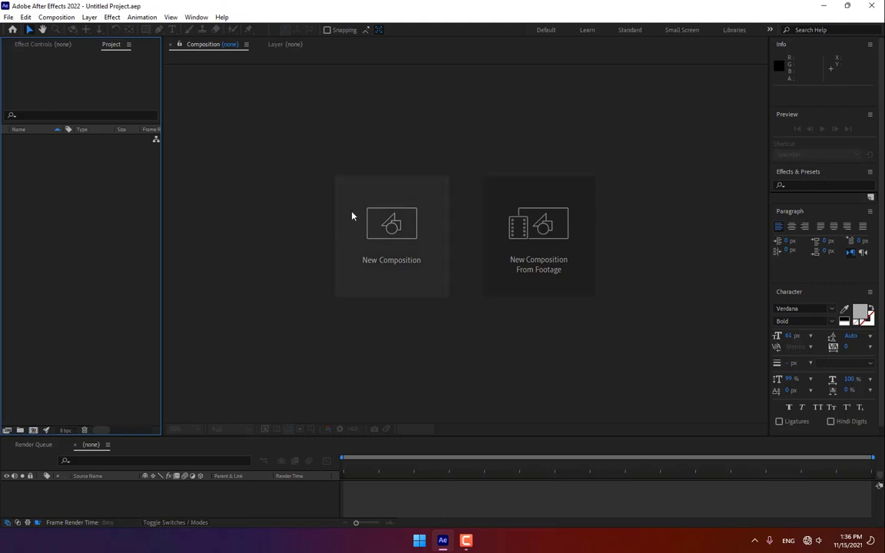
click(551, 239)
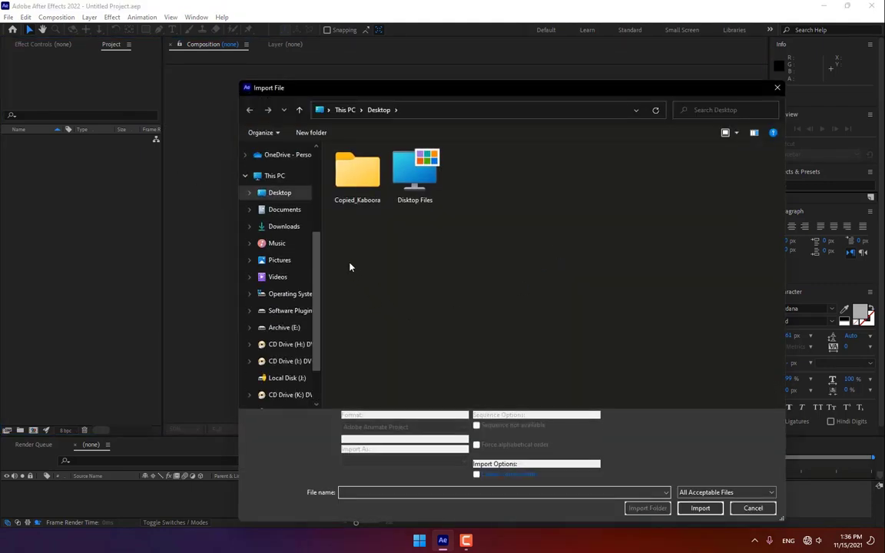
click(285, 226)
double_click(422, 240)
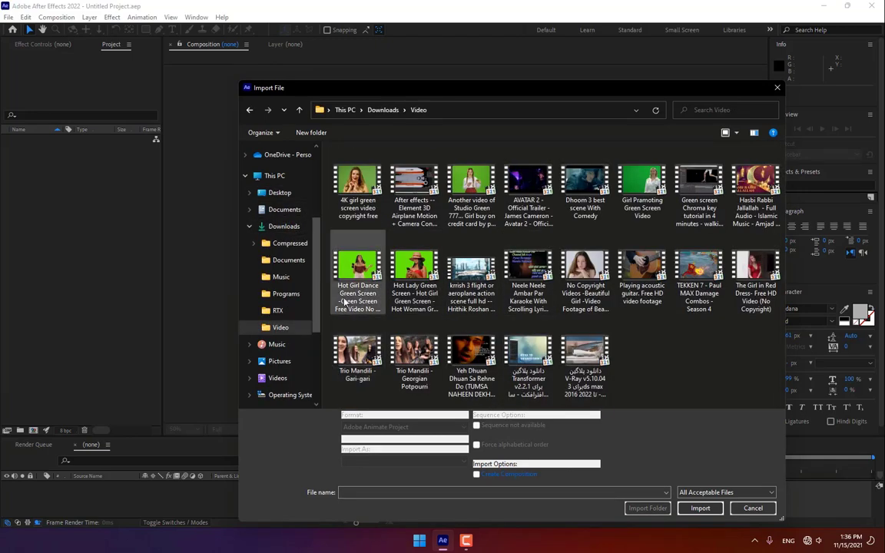
double_click(357, 269)
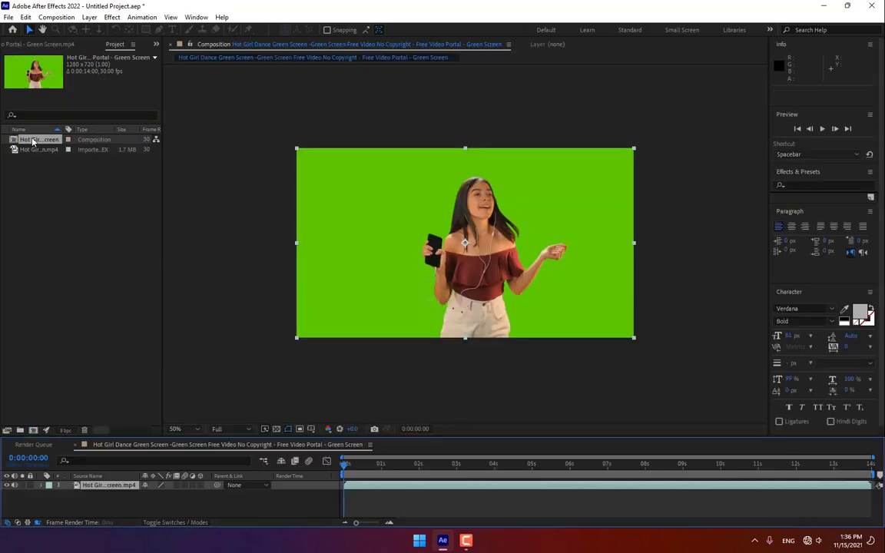
Step: Enlarge the timeline area and set the composition view's magnification to Fit up to 100%
drag(389, 436, 389, 371)
click(178, 363)
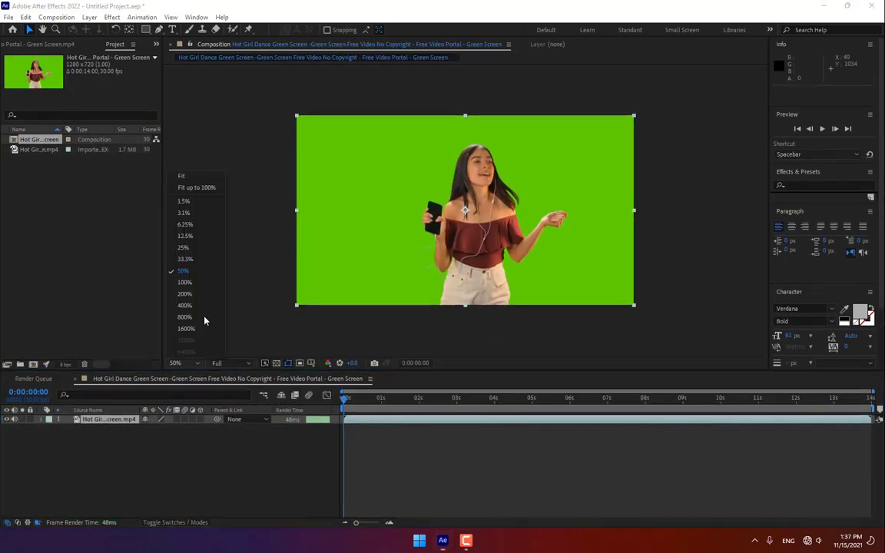
click(196, 187)
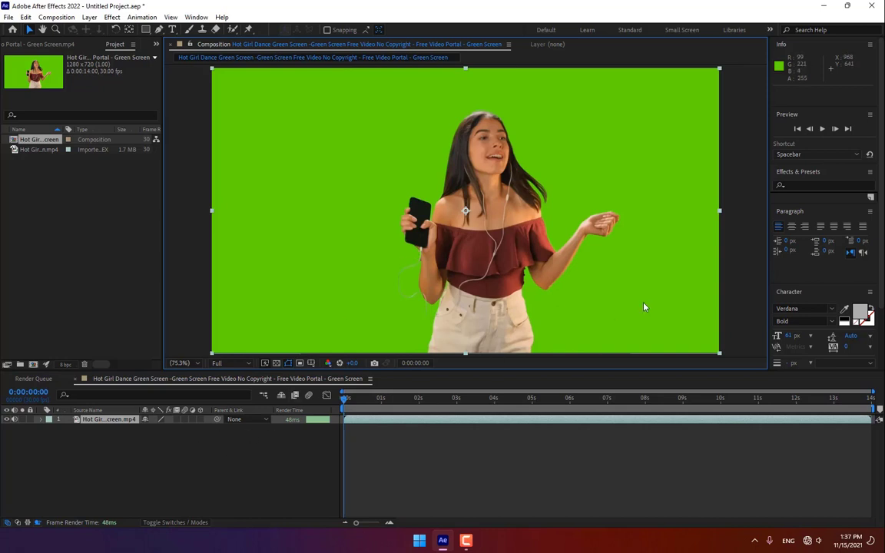
Step: Apply the Keylight (1.2) effect to the dancer clip and sample the green background as its Screen Colour
click(827, 185)
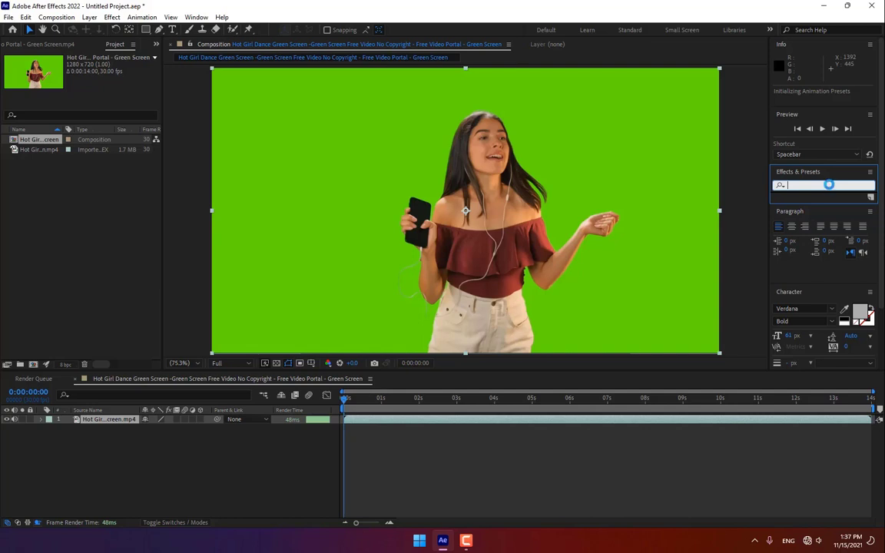
text(keylight)
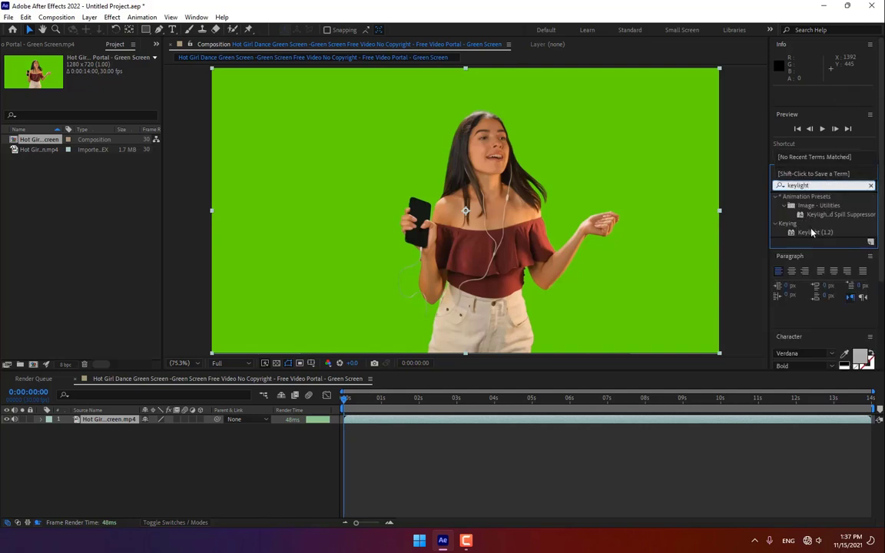
drag(812, 232, 505, 218)
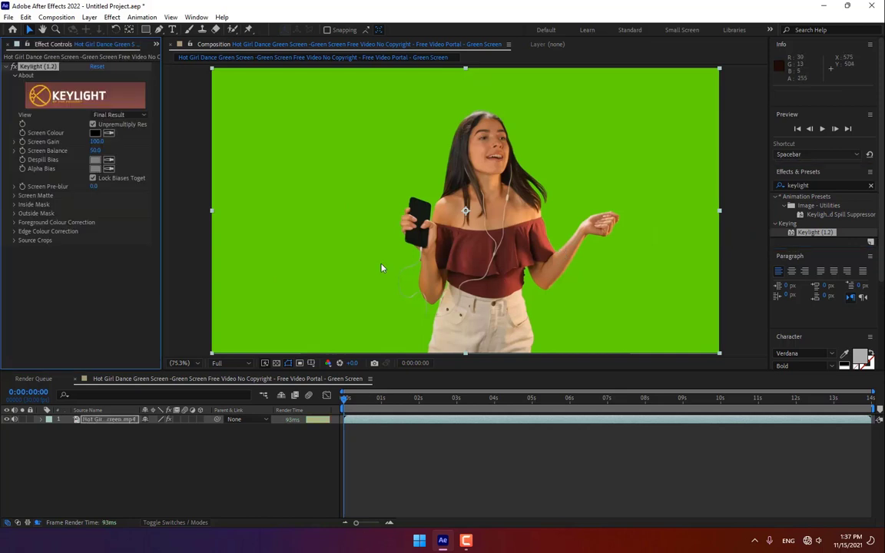
click(108, 133)
click(339, 161)
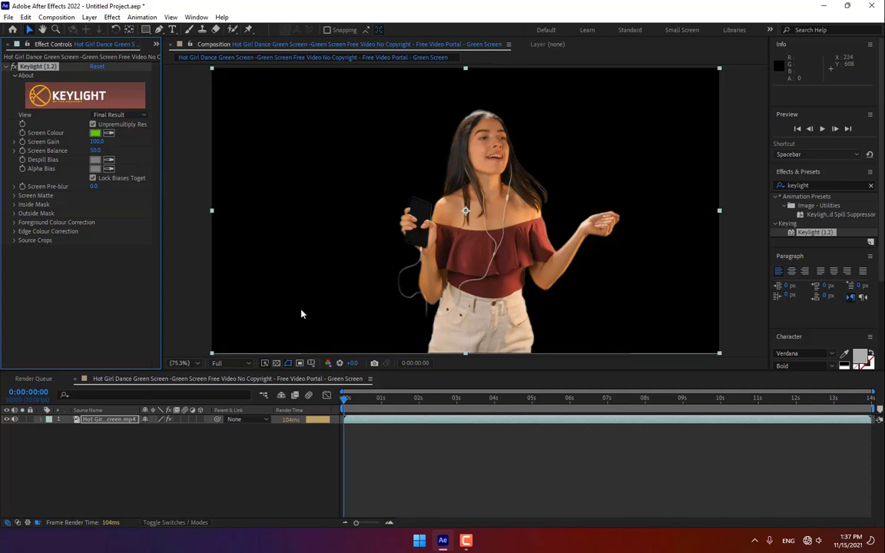
Step: Inspect the key in Screen Matte view around 7 seconds and near the clip's end, and return to Final Result
click(123, 115)
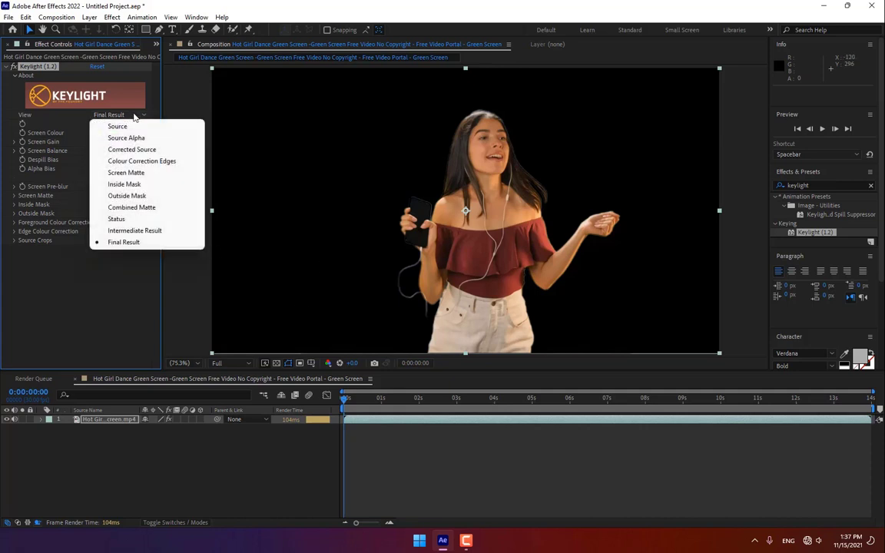
click(146, 173)
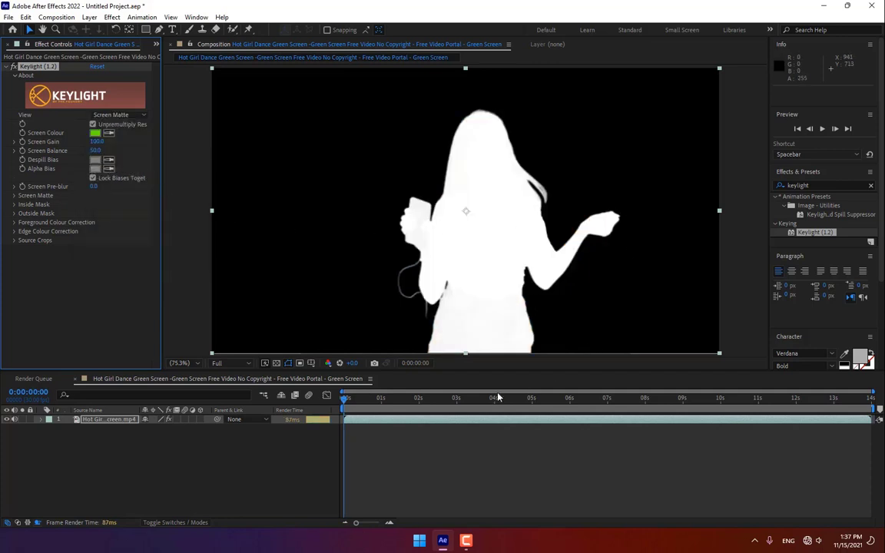
drag(498, 398, 607, 398)
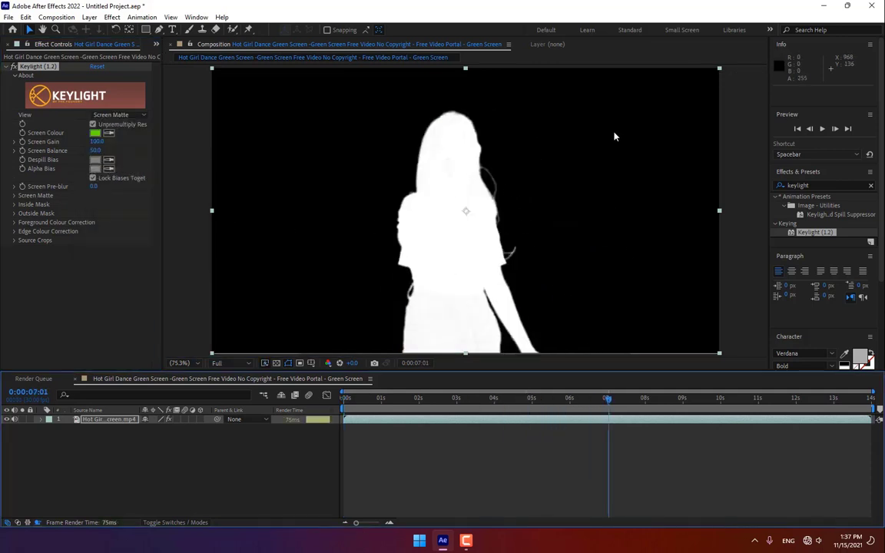
drag(633, 399, 861, 382)
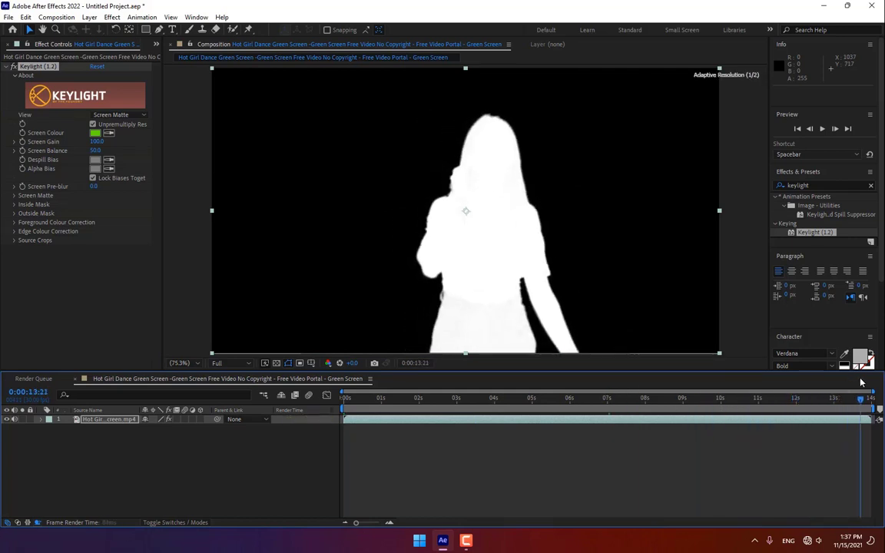
click(131, 116)
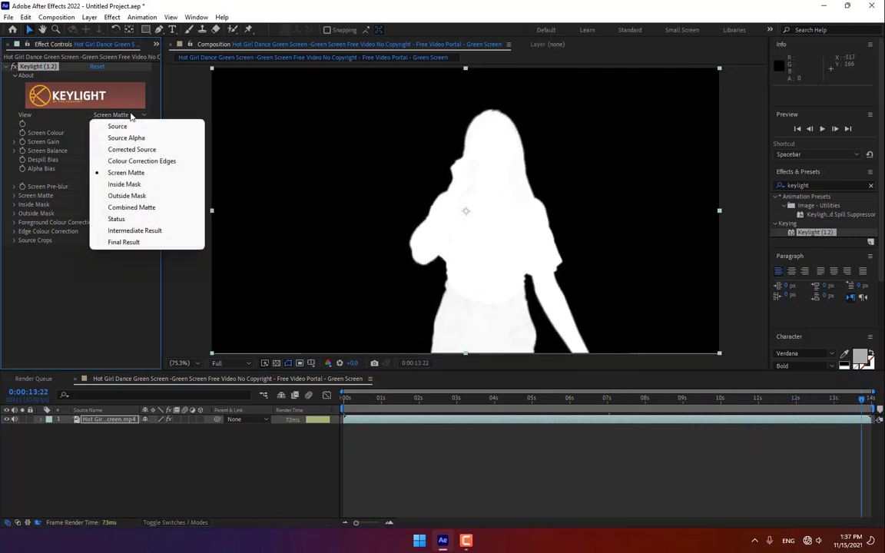
click(127, 242)
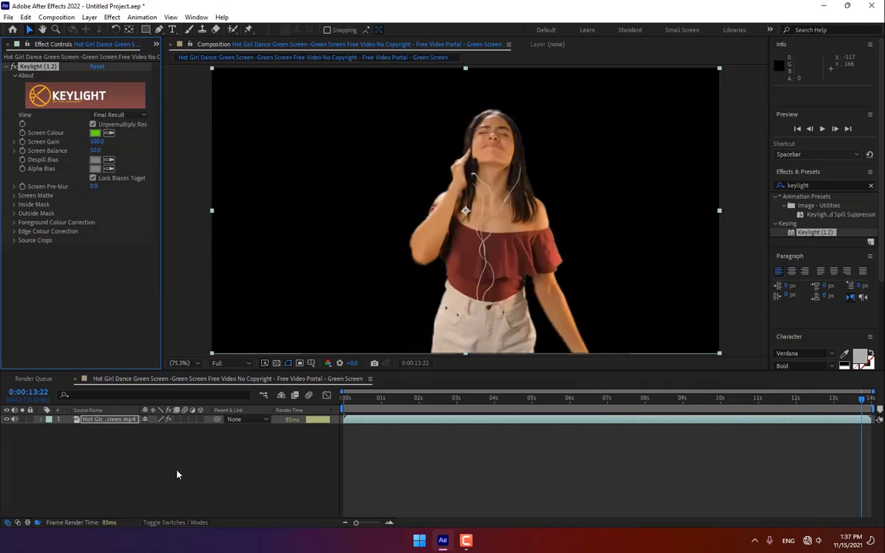
Step: Apply the Black & White effect to the keyed clip layer, trying a lower Reds value and undoing it
click(115, 420)
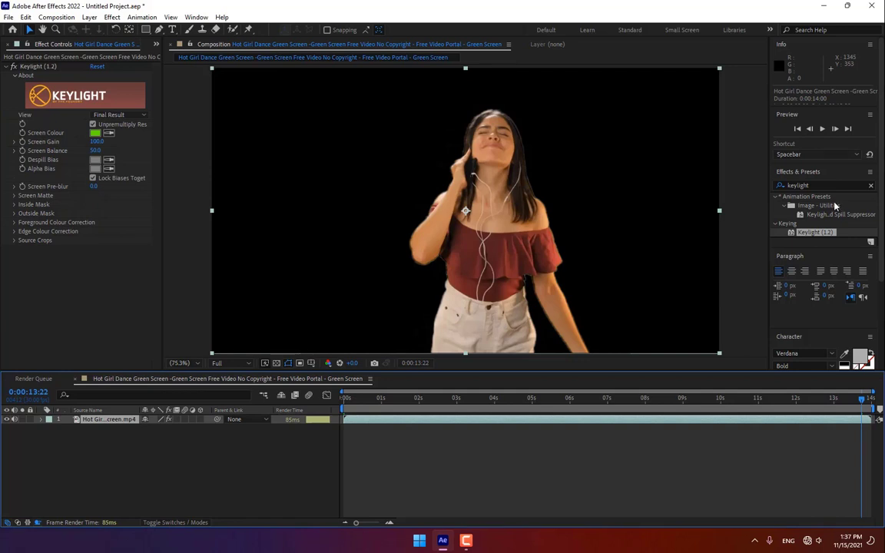
key(ctrl+5)
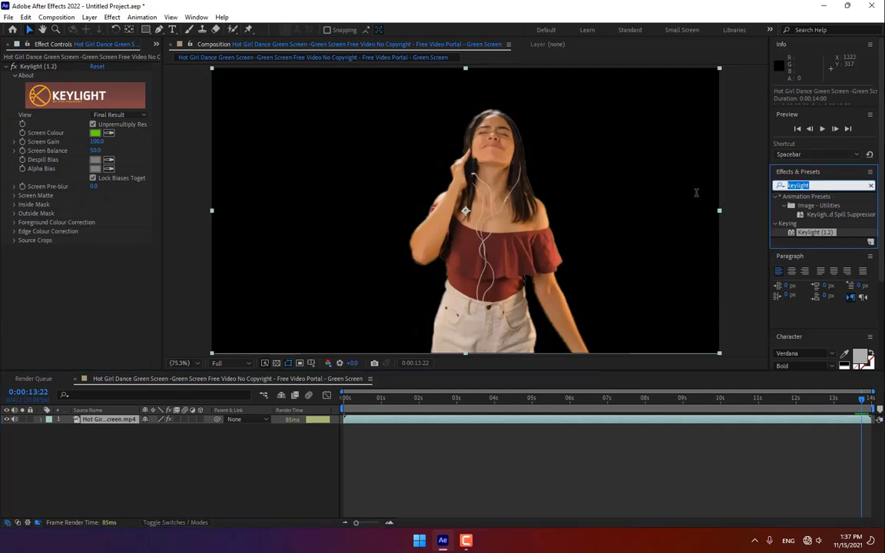
text(black)
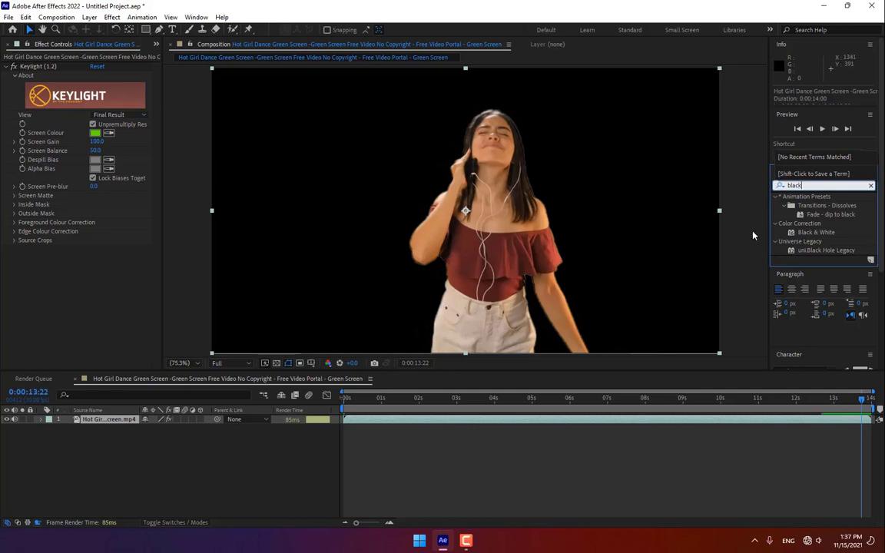
double_click(805, 232)
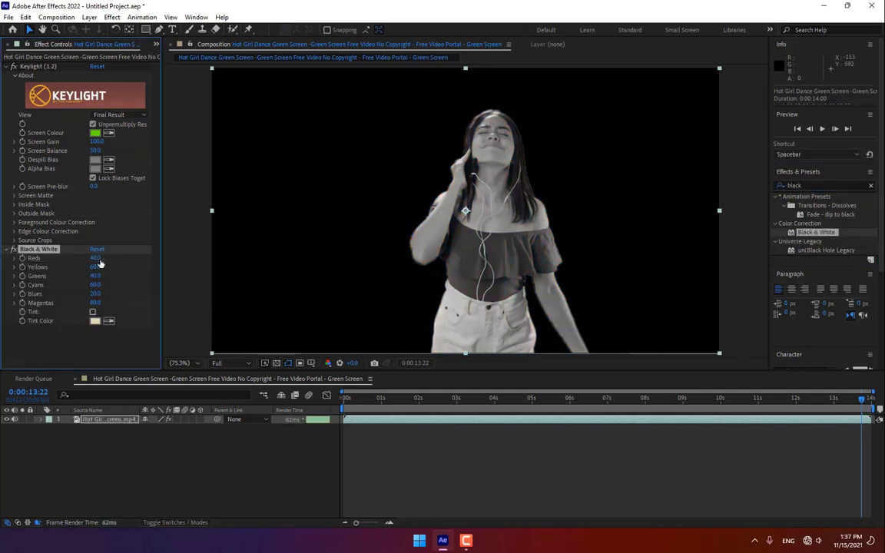
mouse_move(99, 262)
mouse_down()
mouse_move(56, 267)
mouse_move(83, 271)
mouse_up()
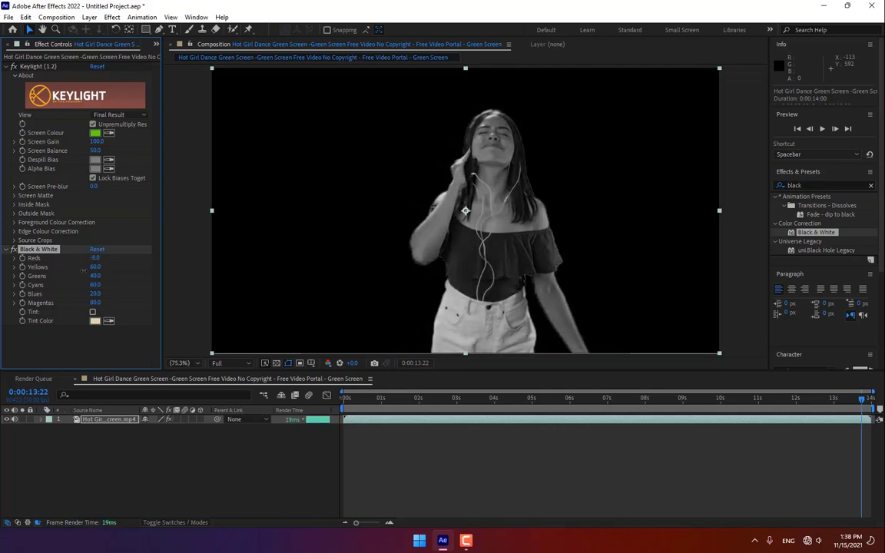
key(ctrl+z)
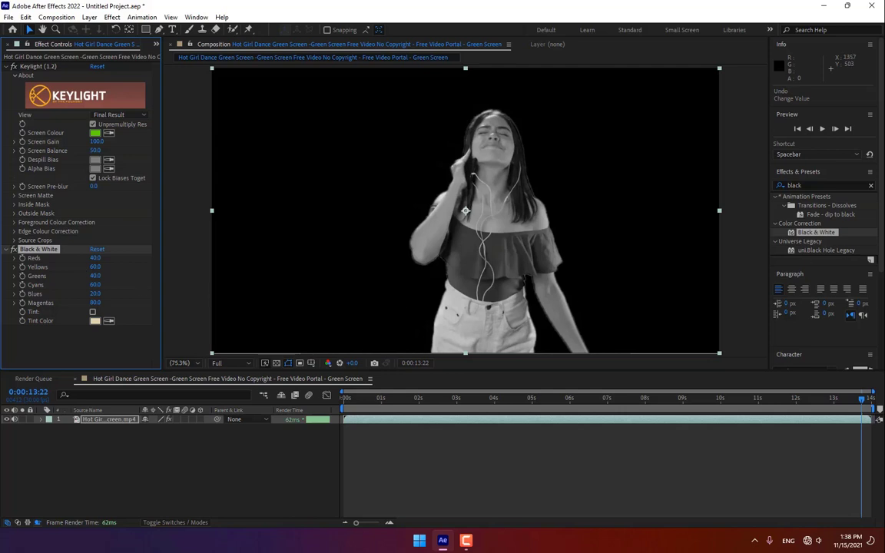
Step: Apply the Fill effect to the keyed clip and set its colour to white (FFFFFF)
click(817, 184)
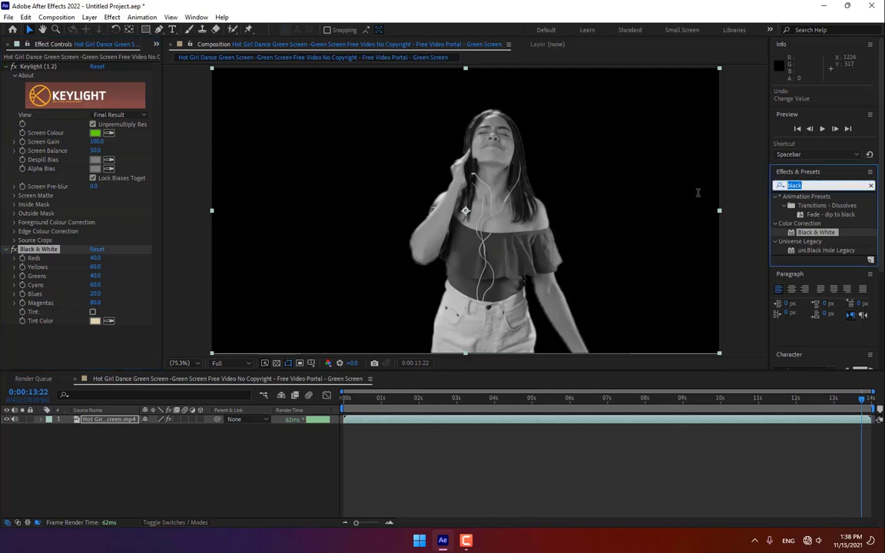
text(fill)
double_click(804, 250)
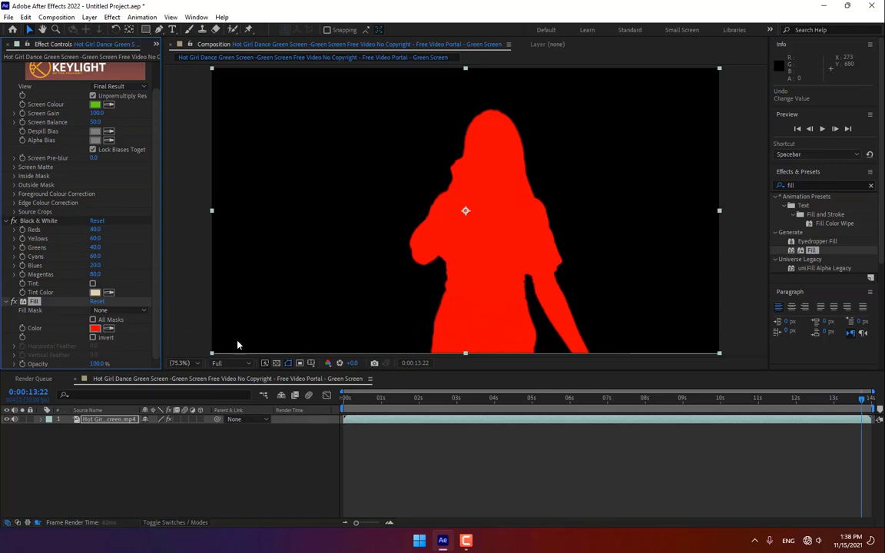
click(96, 328)
drag(636, 321, 581, 256)
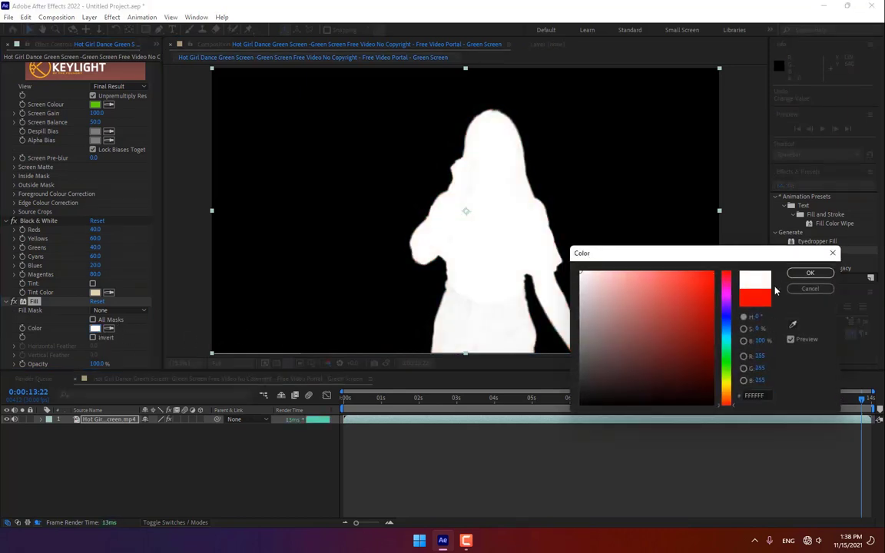
click(808, 274)
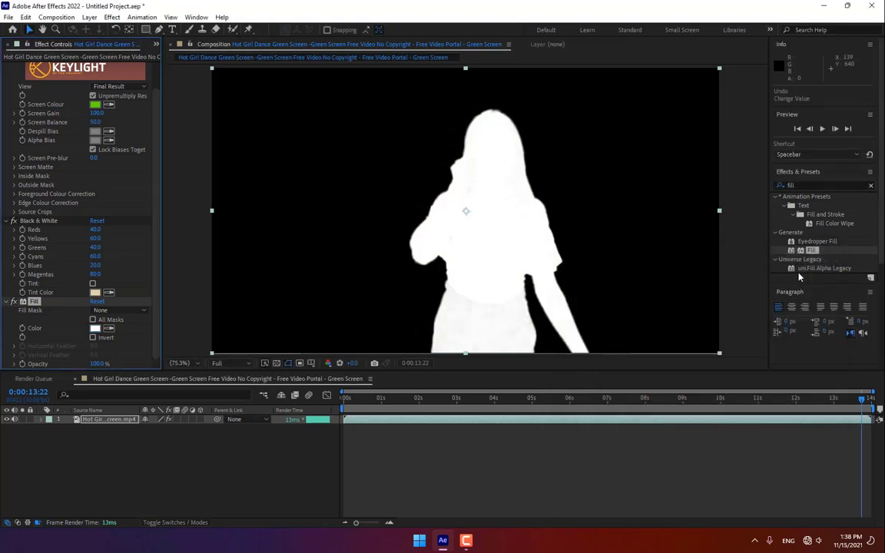
Step: Find the Find Edges effect and apply it to the filled dancer clip
click(808, 186)
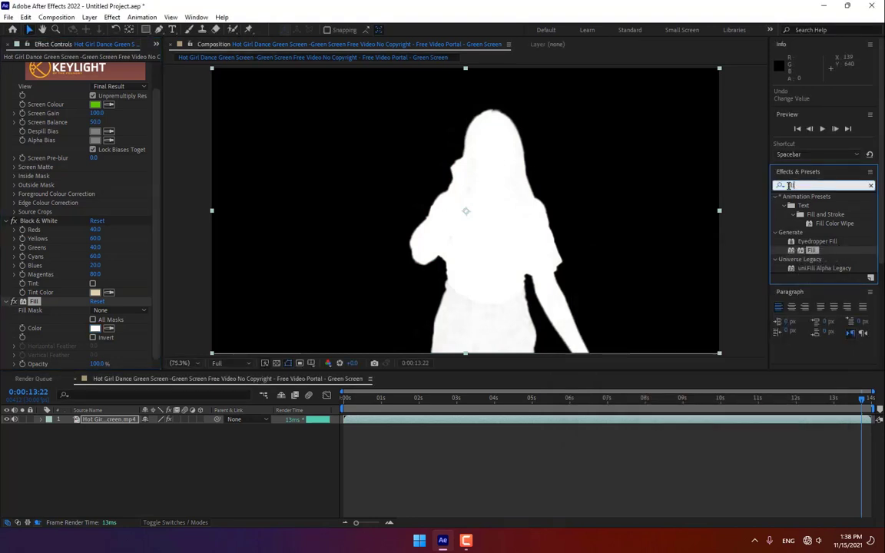
text(fin)
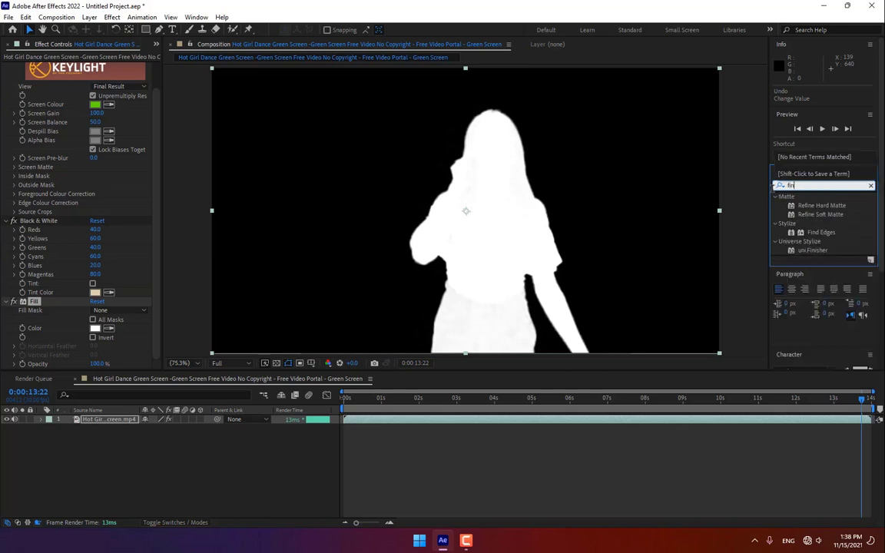
text(d e)
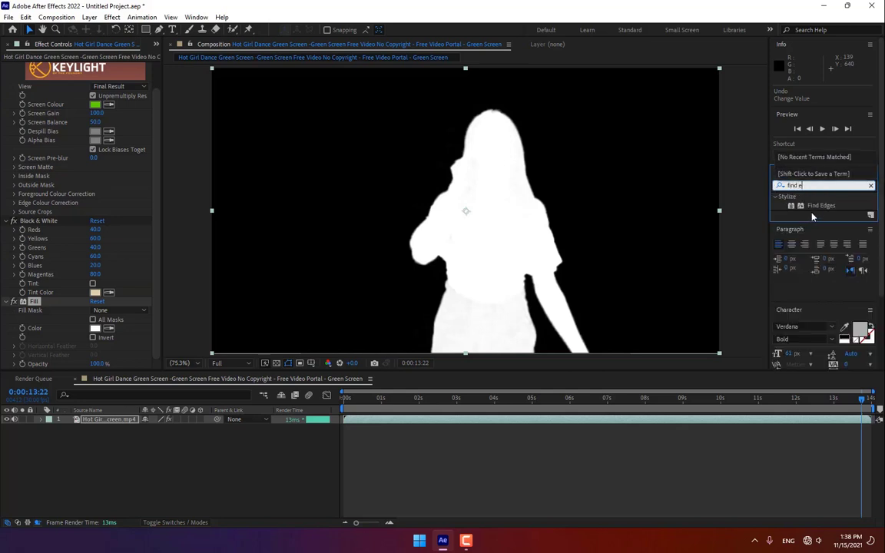
drag(816, 206, 577, 354)
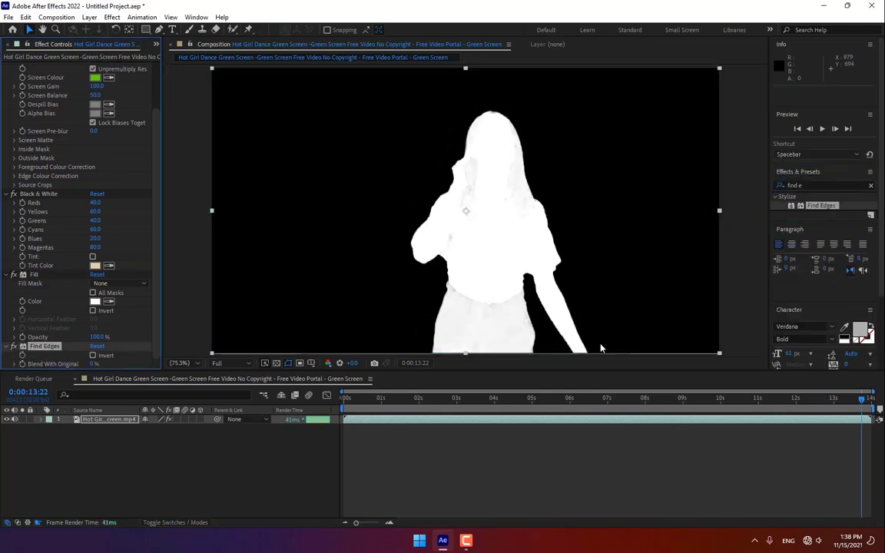
Step: Try black as the Fill effect's colour
click(96, 302)
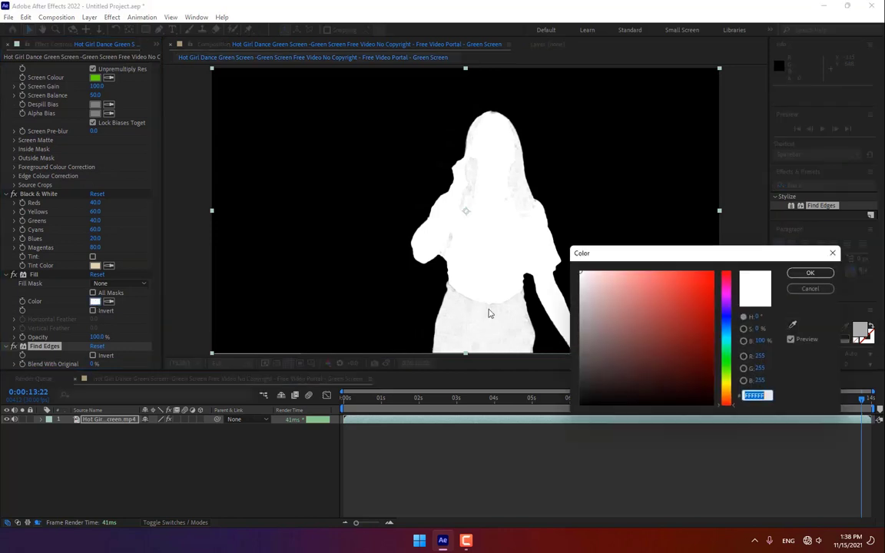
drag(618, 346, 626, 424)
click(808, 274)
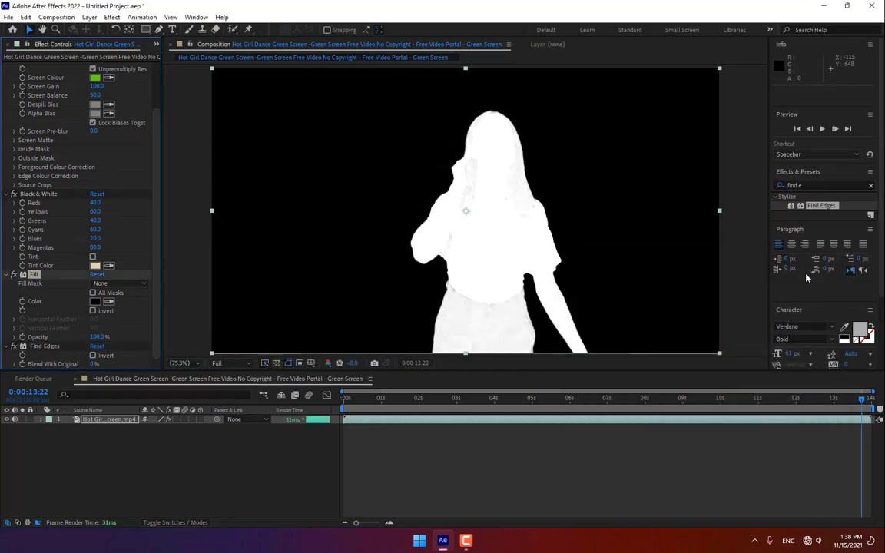
Step: Invert the Find Edges effect and set the Fill colour to white, checking the outline at 0:00:04:23
click(93, 356)
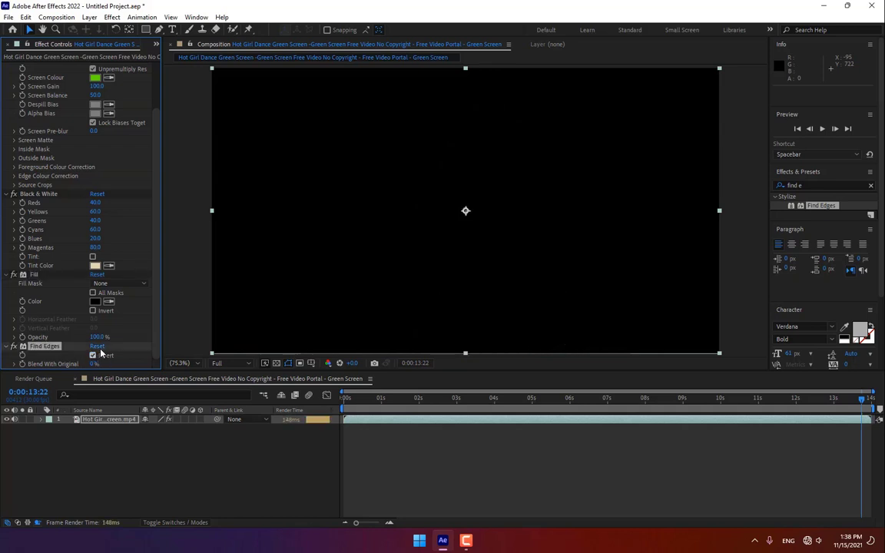
click(95, 302)
drag(657, 320, 570, 259)
click(810, 273)
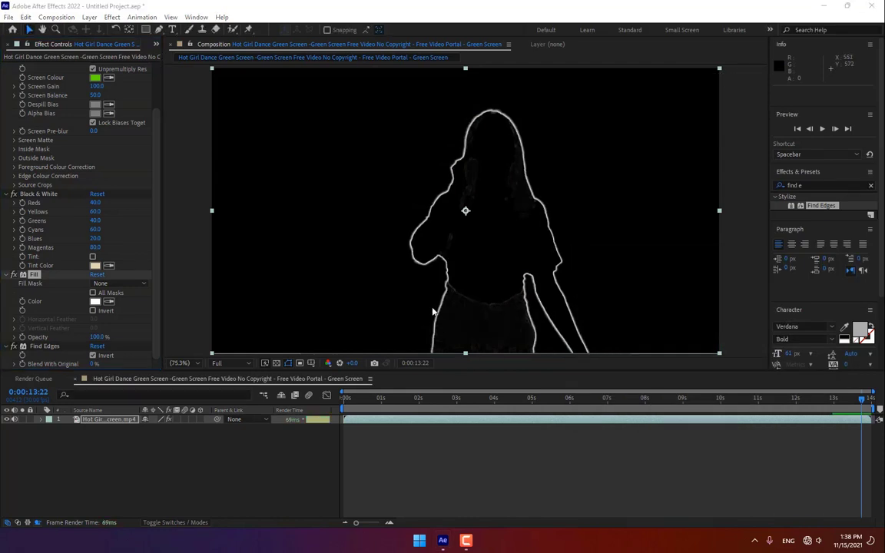
drag(470, 399, 524, 400)
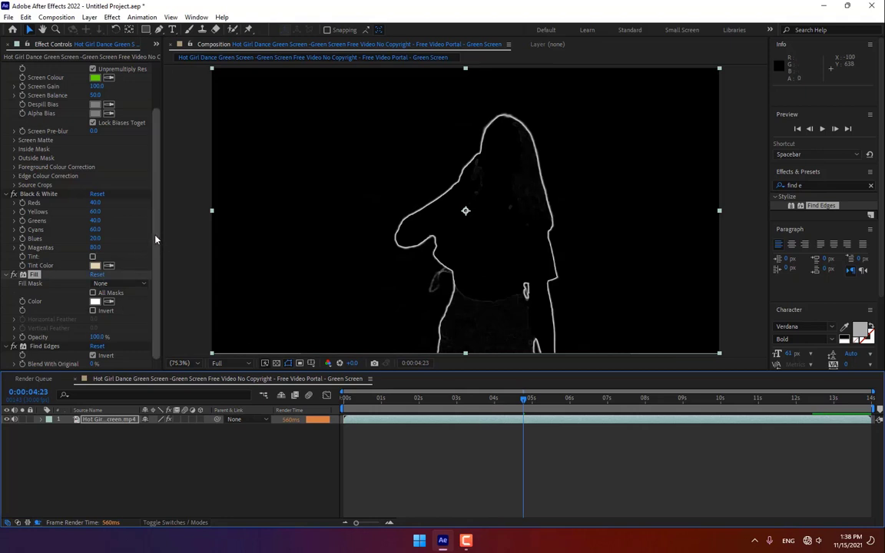
Step: Set Clip White to 79.4 in Keylight's Screen Matte to clean up the inside of the dancer's matte
drag(155, 237, 175, 123)
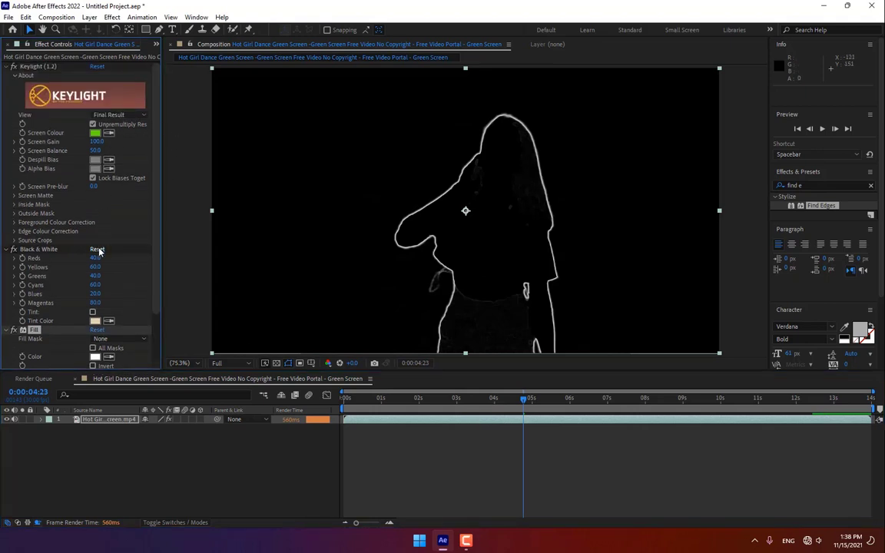
click(14, 196)
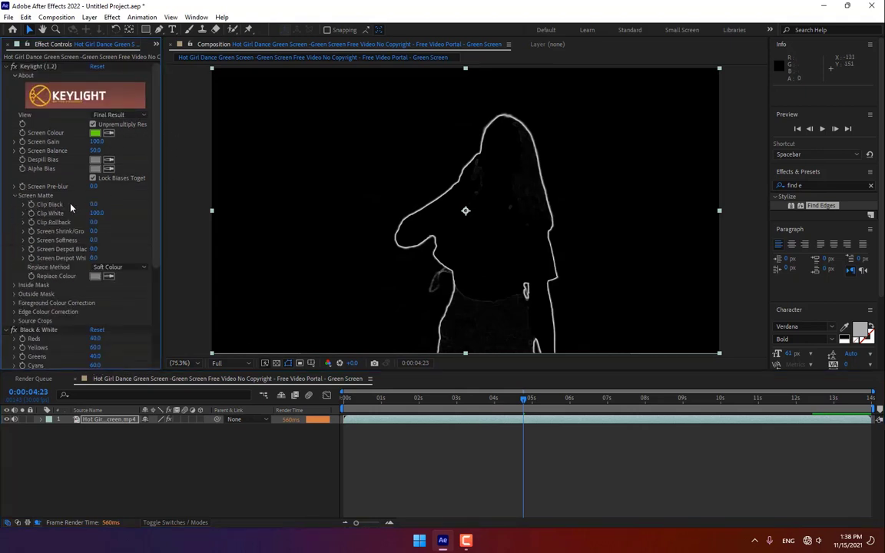
drag(94, 205, 34, 229)
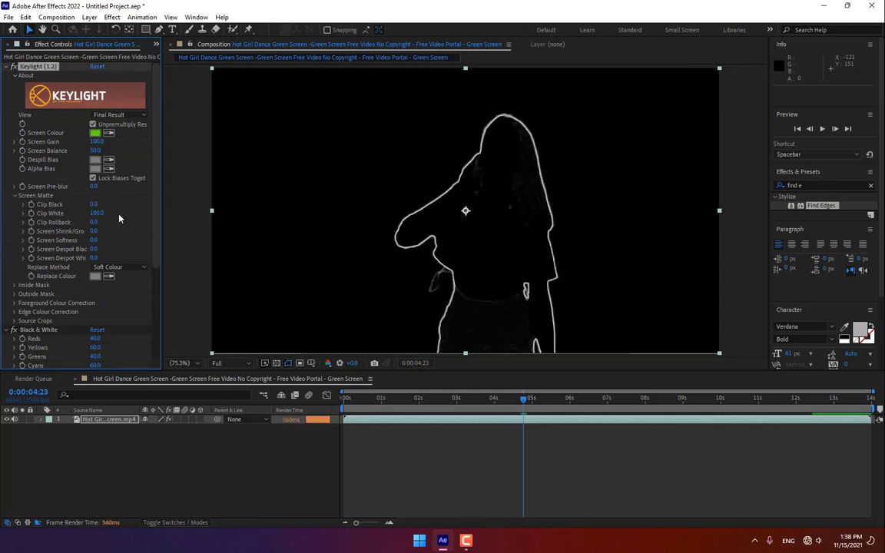
mouse_move(96, 213)
mouse_down()
mouse_move(130, 213)
mouse_move(29, 239)
mouse_move(92, 228)
mouse_up()
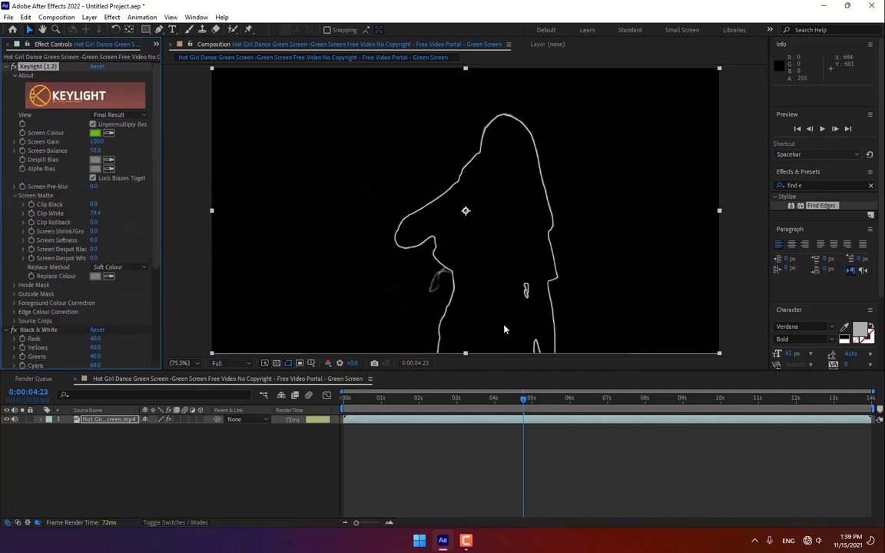
Step: Set Keylight's Screen Balance to 52.9 and Screen Gain to 106.5, checking the outline at 0:00:08:28, 0:00:11:16 and 0:00:00:08
drag(523, 399, 681, 413)
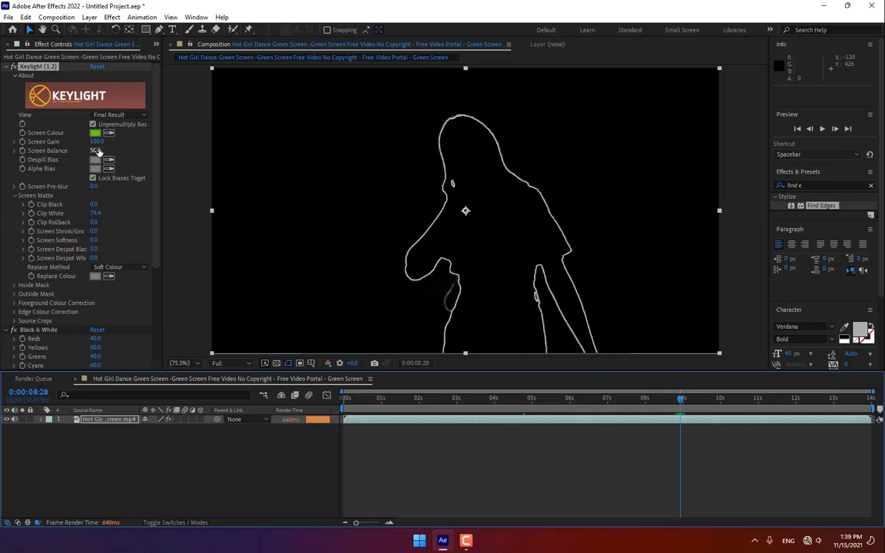
drag(98, 152, 121, 145)
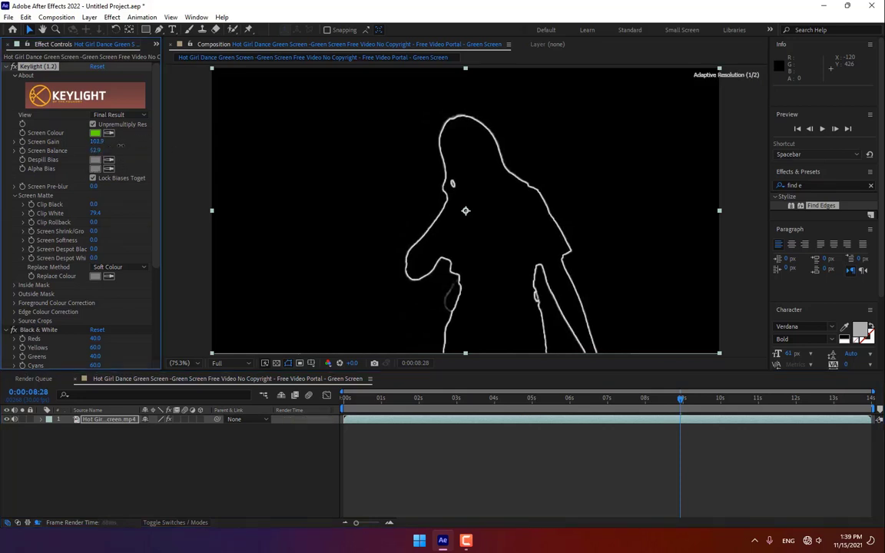
drag(695, 399, 778, 399)
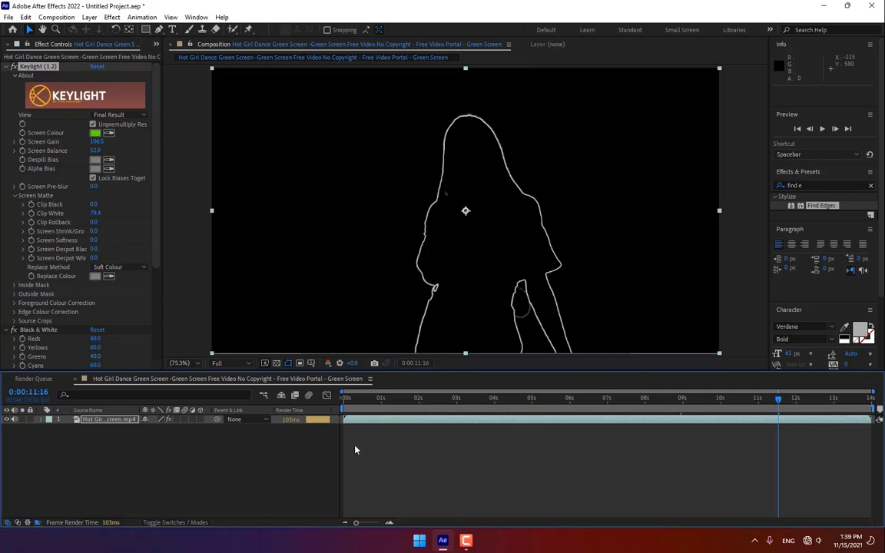
drag(459, 399, 352, 400)
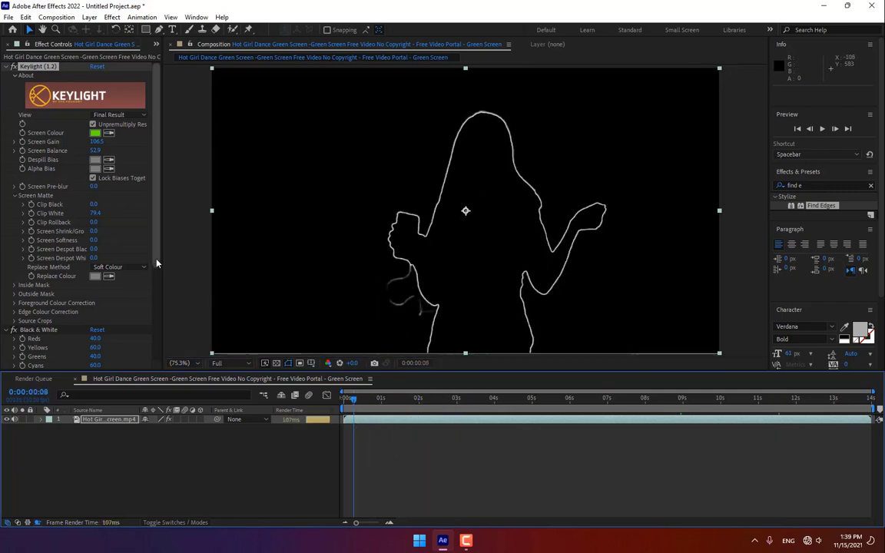
Step: Change the Fill effect's colour to bright cyan
scroll(142, 169, down, 5)
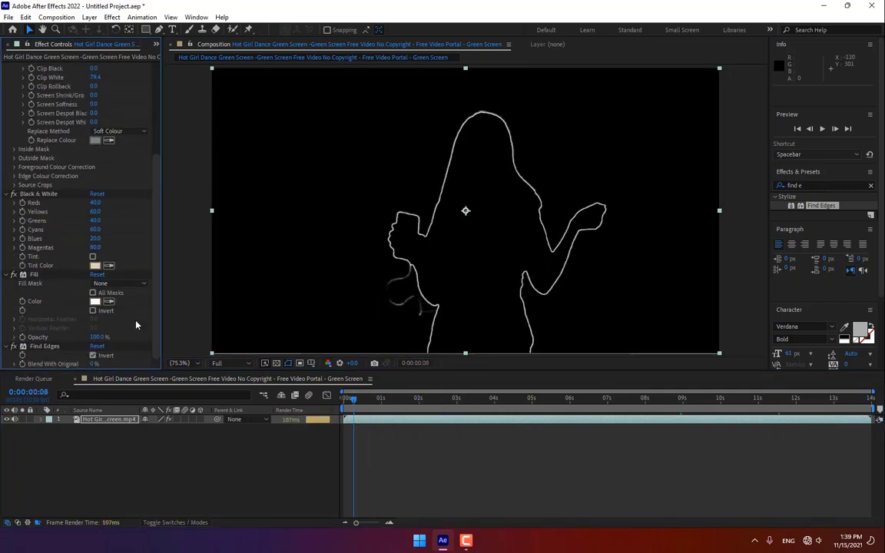
click(95, 302)
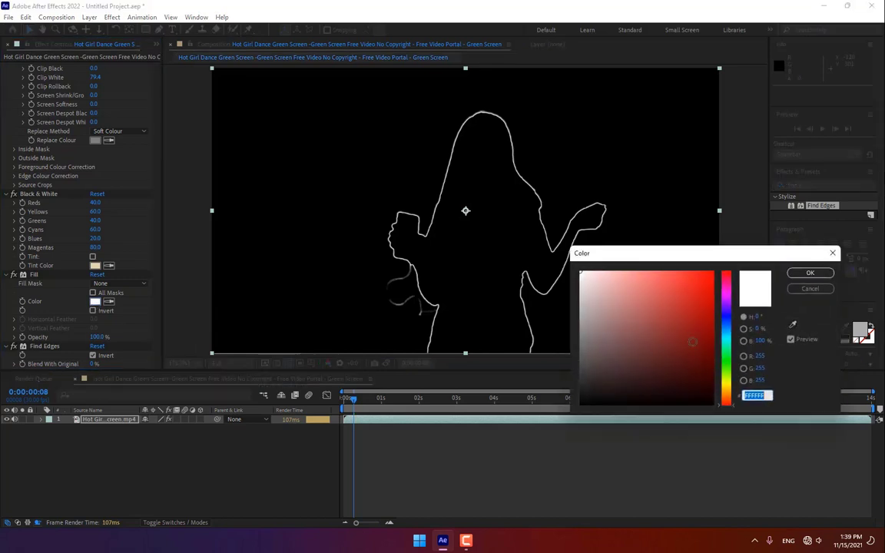
drag(694, 336, 712, 285)
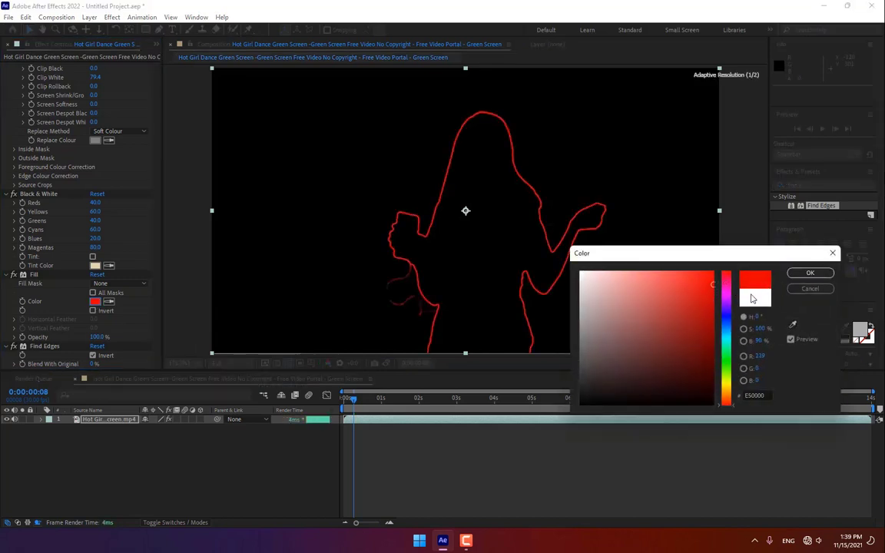
click(726, 340)
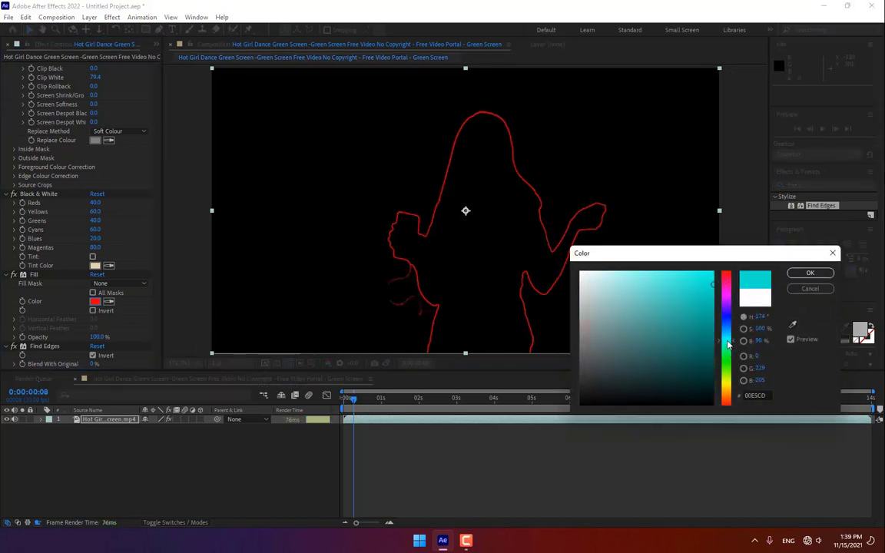
click(810, 273)
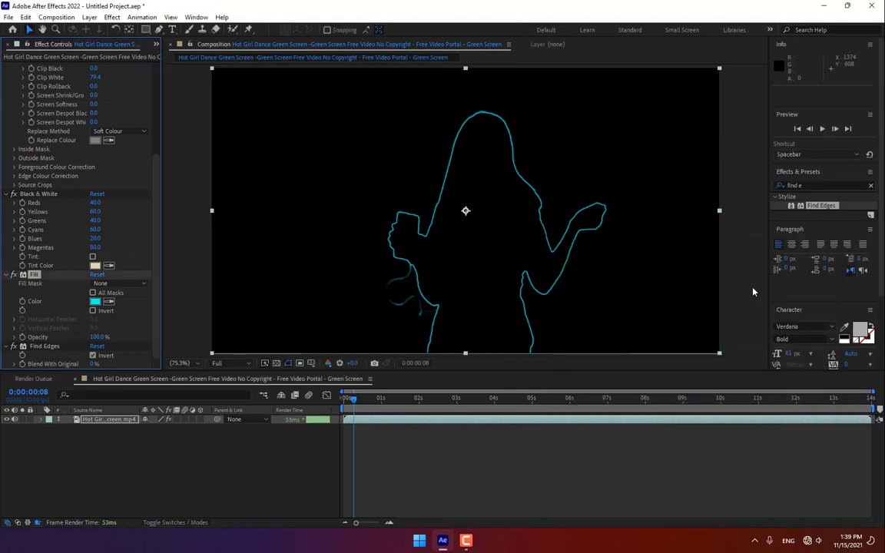
Step: Find the Stylize Glow effect and apply it to the outlined dancer clip
click(816, 185)
click(816, 186)
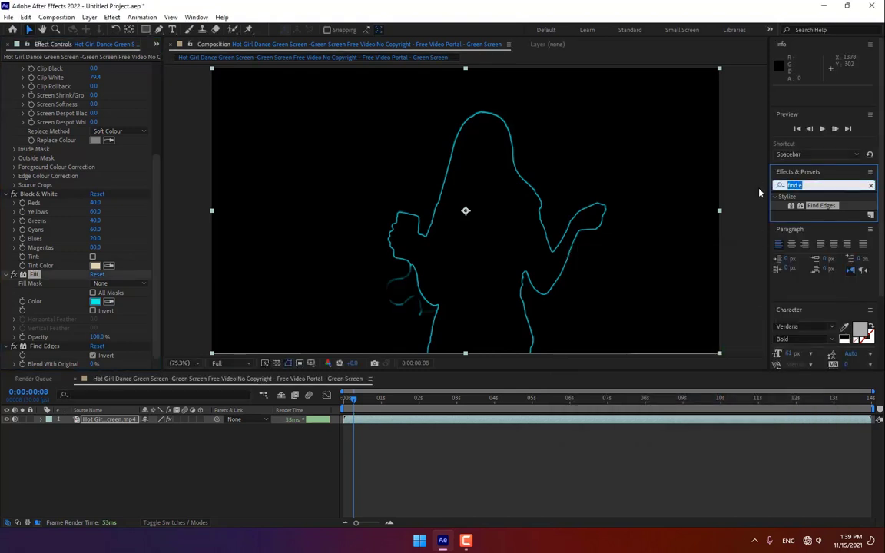
text(glow)
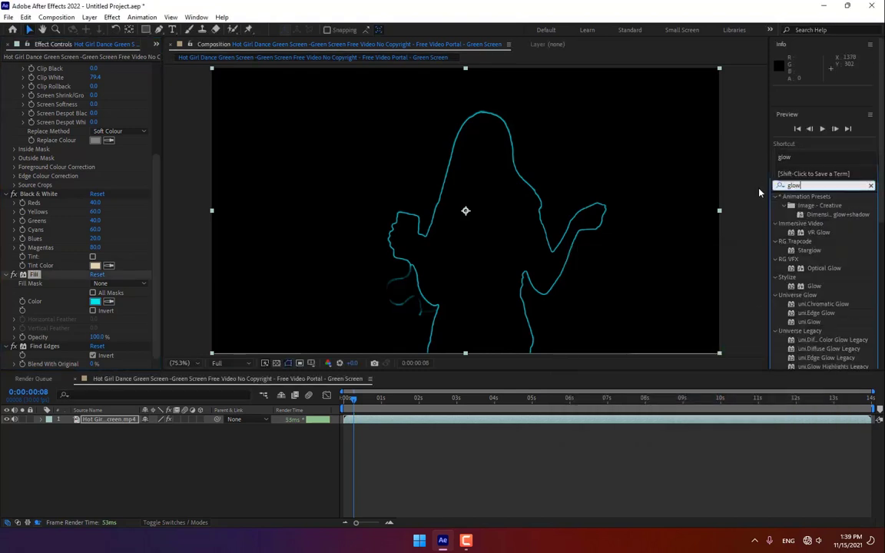
double_click(814, 286)
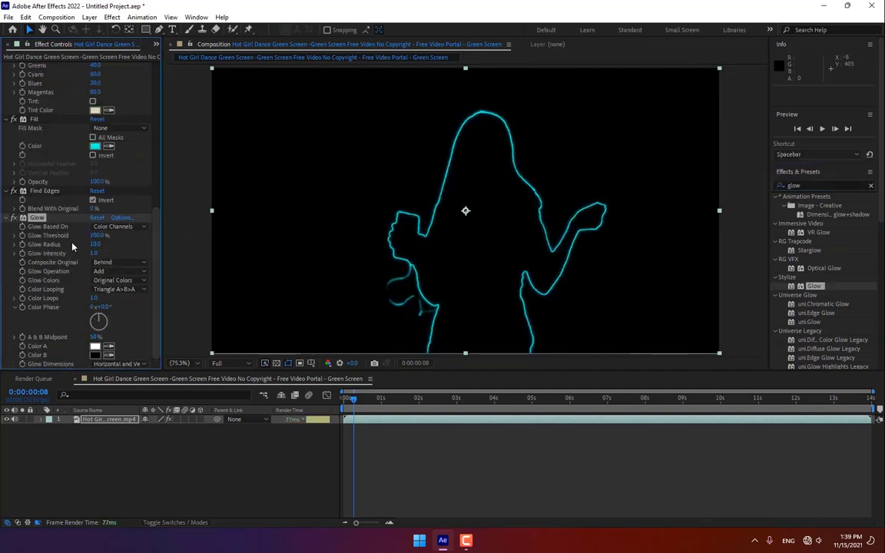
Step: Set the Glow Radius to 51 and duplicate the Find Edges effect
drag(93, 244, 110, 243)
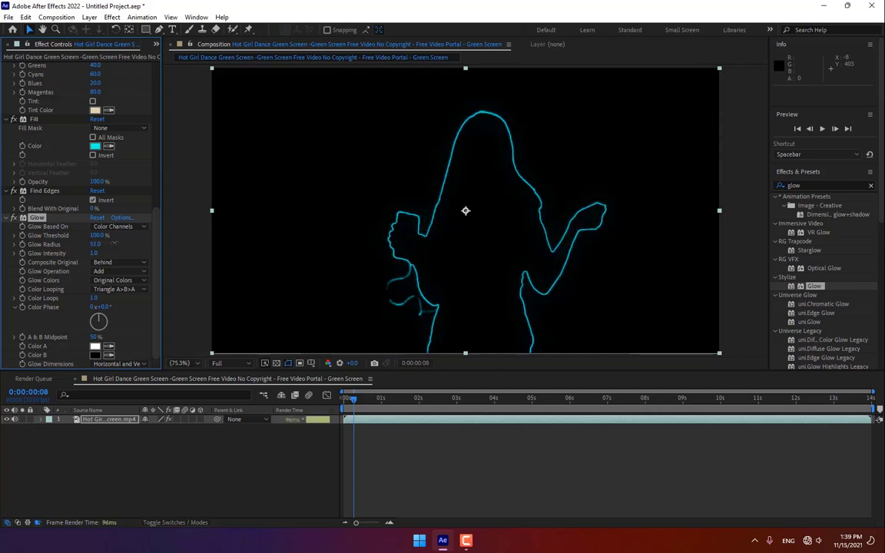
click(42, 191)
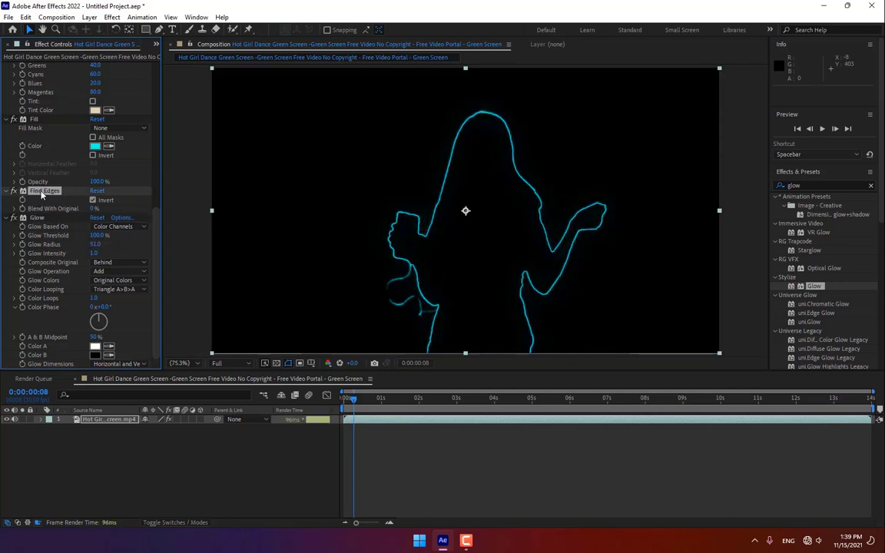
key(ctrl+d)
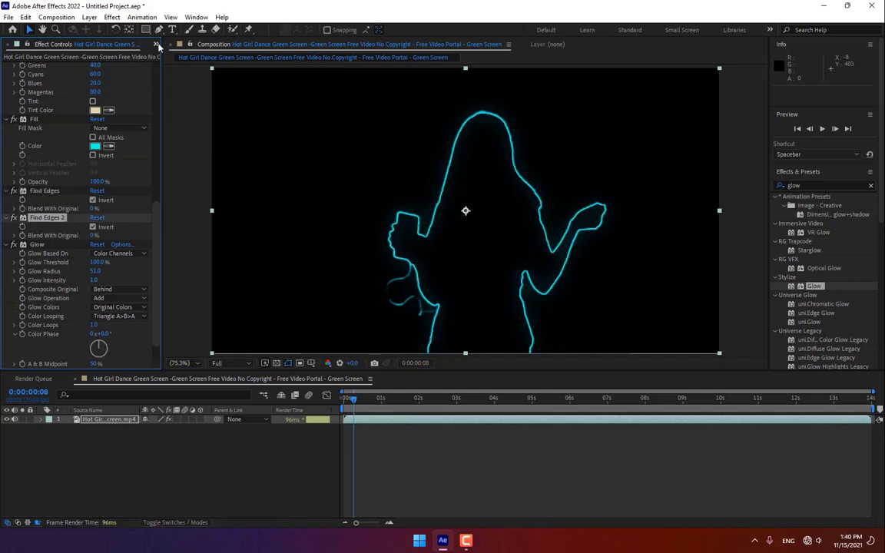
Step: Create a second composition from the original green-screen mp4 footage in the project
click(156, 43)
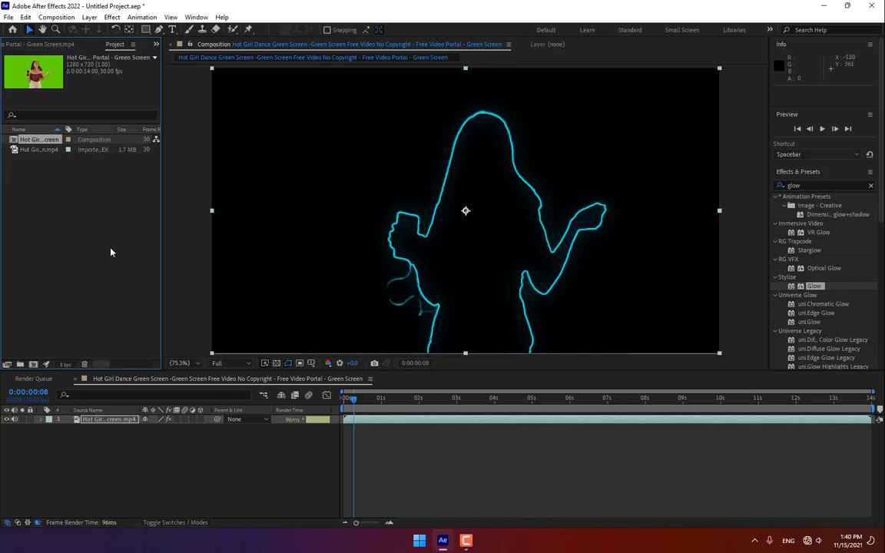
click(64, 191)
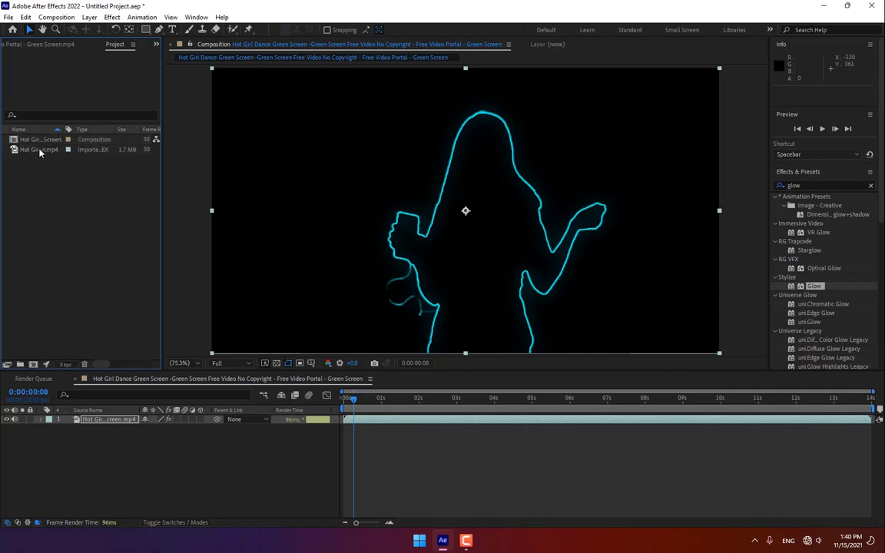
click(40, 151)
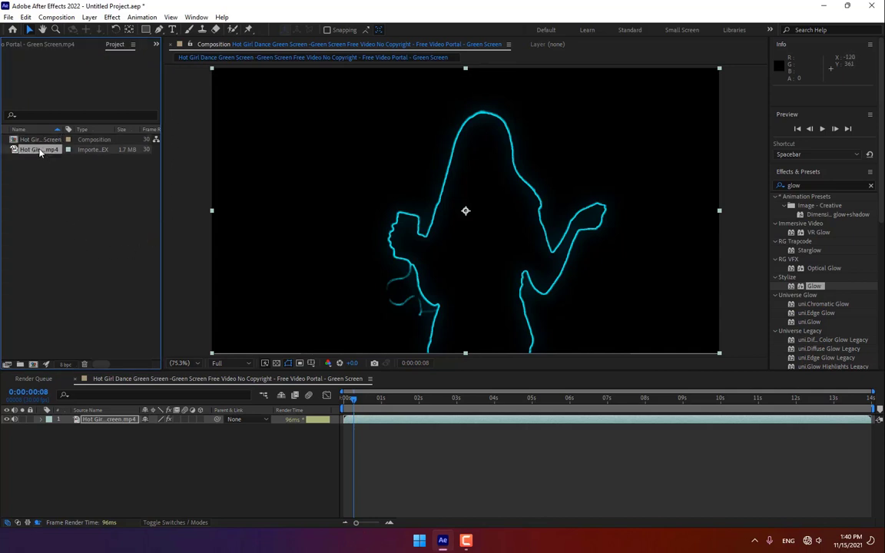
click(33, 364)
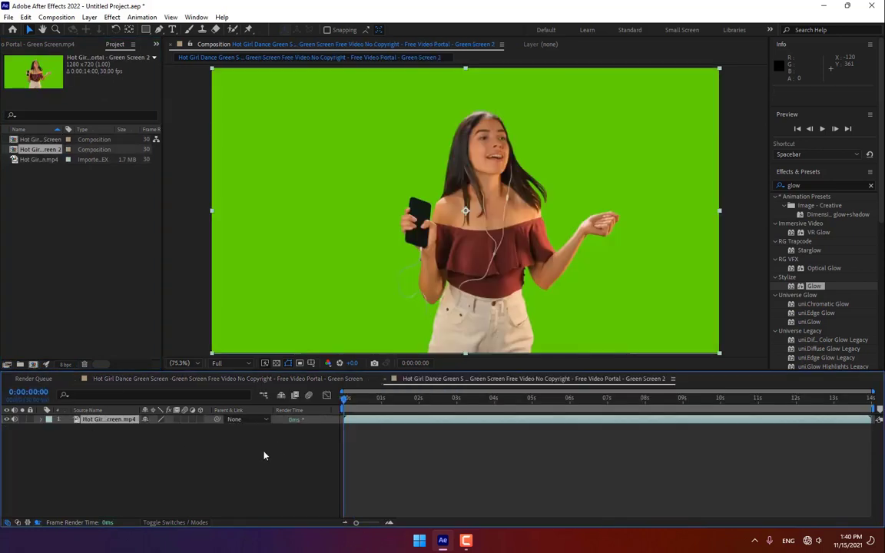
Step: Apply Keylight (1.2) to the clip in the second composition and sample the green background as its Screen Colour
click(133, 420)
drag(824, 186, 681, 203)
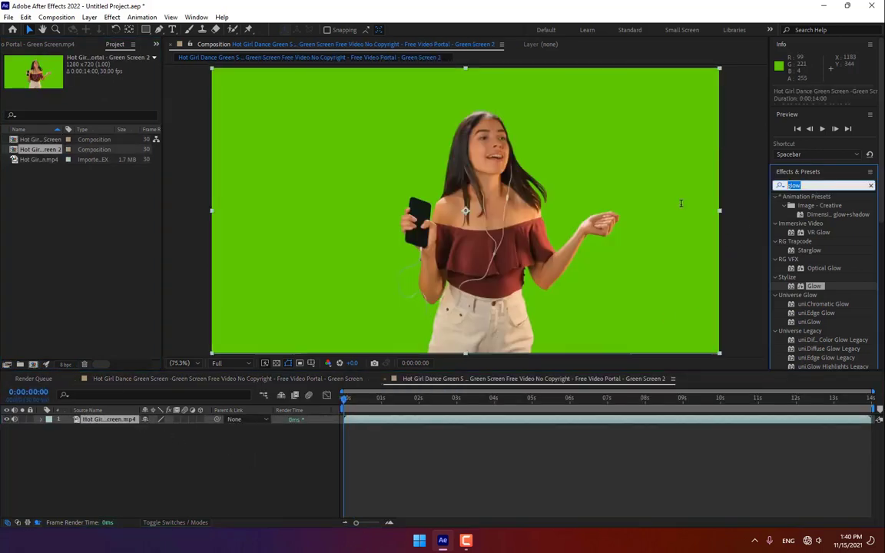
text(keyli)
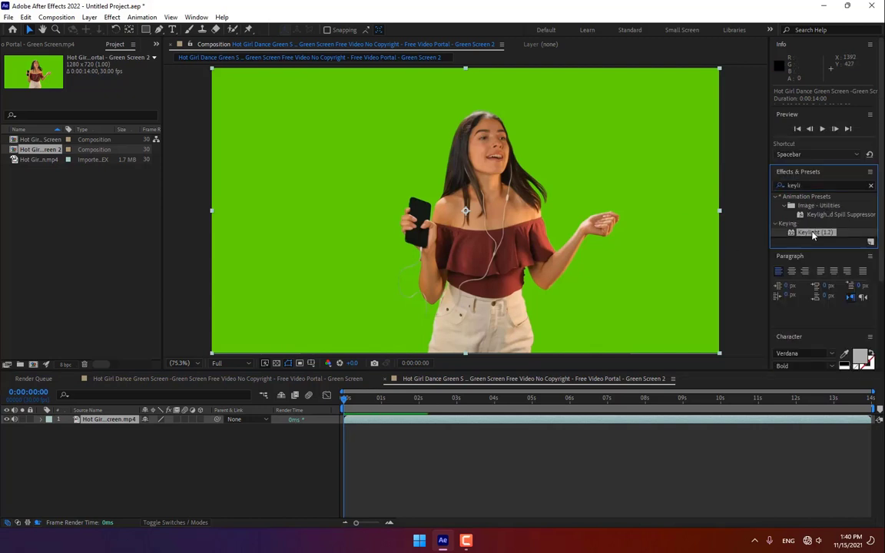
double_click(814, 232)
click(109, 133)
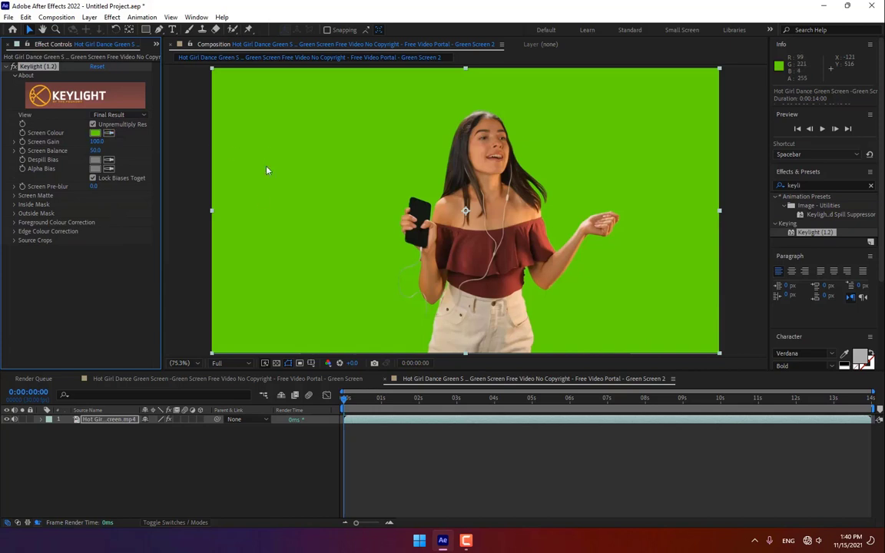
click(265, 165)
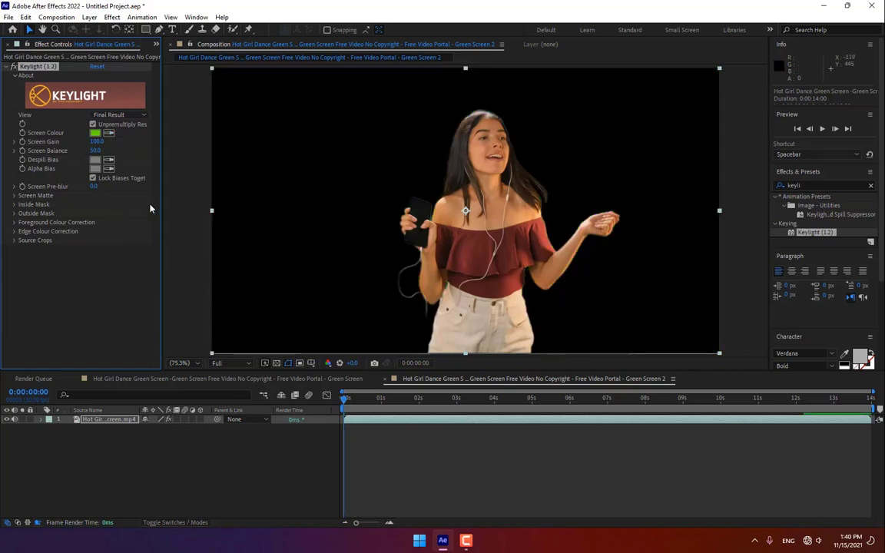
Step: Inspect the new key in Keylight's Screen Matte view at several frames up to 0:00:07:21
click(119, 115)
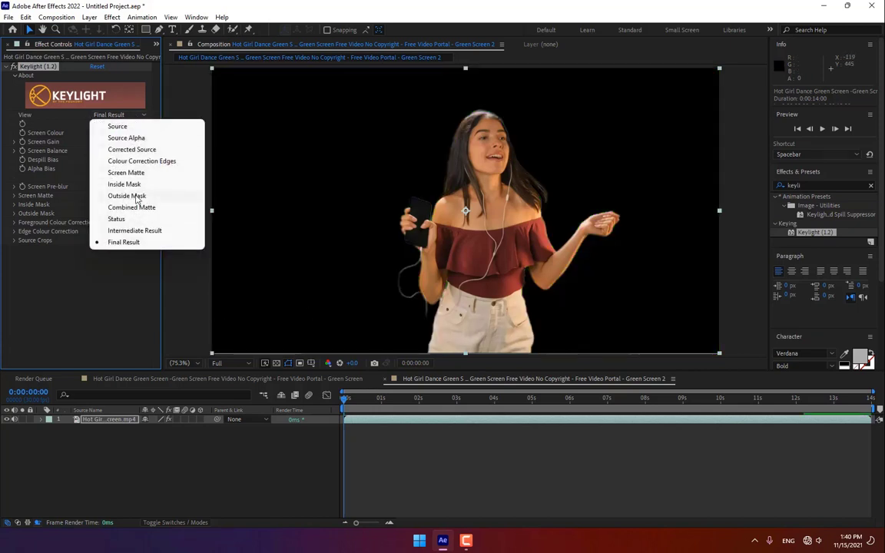
click(126, 173)
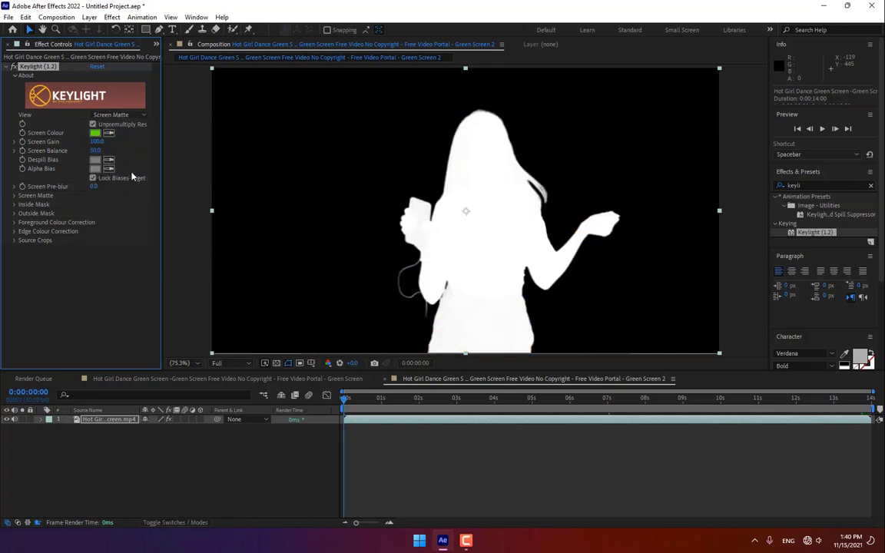
click(537, 400)
drag(548, 407, 635, 392)
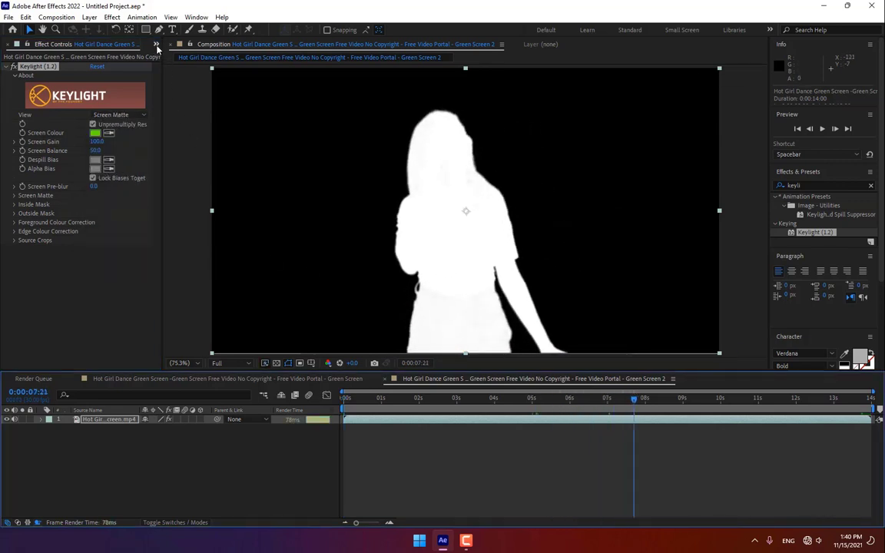
Step: Replace the second composition's Keylight with a copy of the tuned Keylight effect from the first composition
click(333, 378)
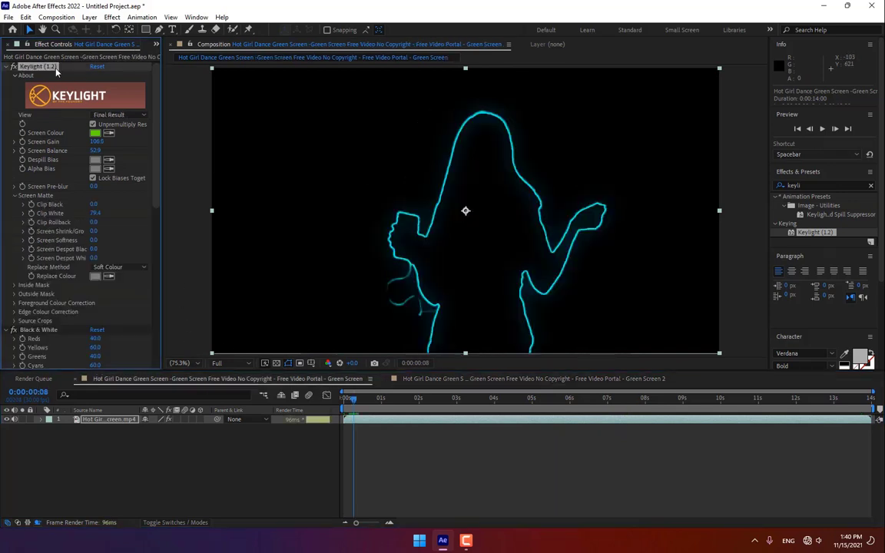
click(605, 379)
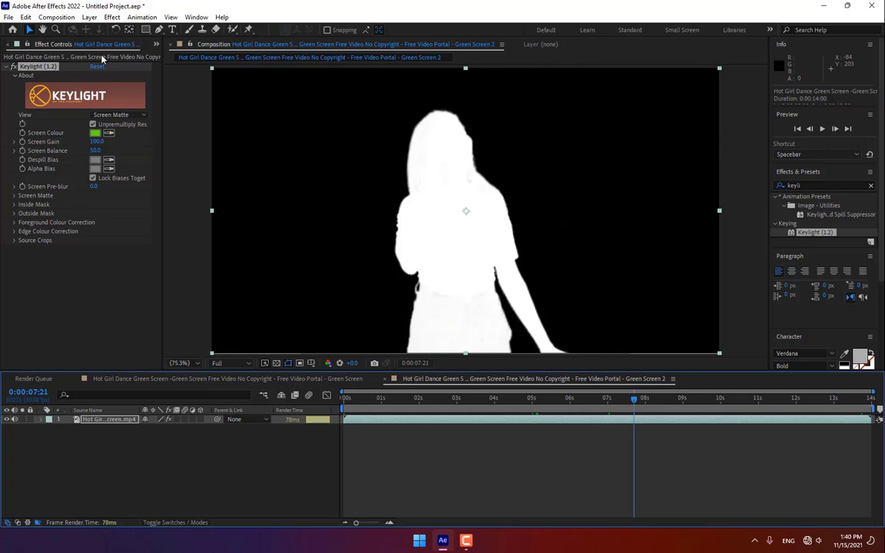
click(42, 67)
key(Delete)
key(ctrl+z)
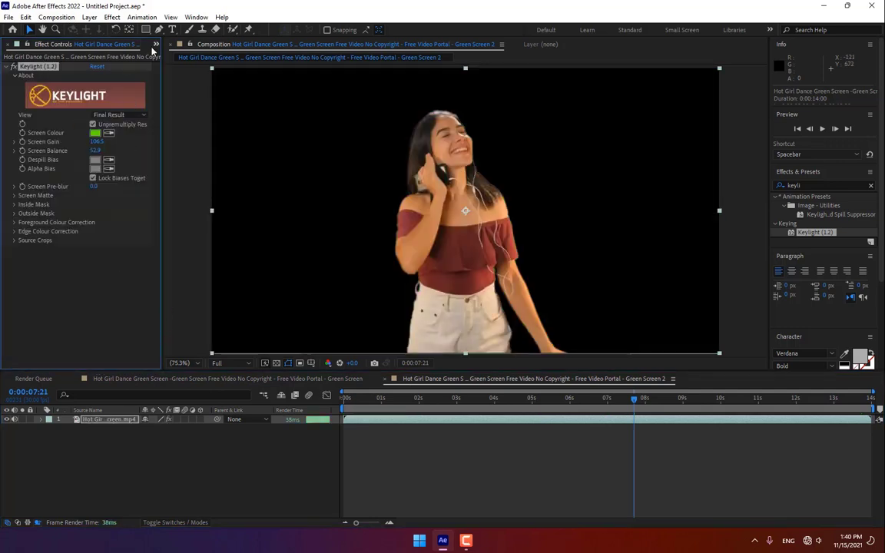
Step: Rename the first composition, which holds the cyan outline, as Neon light
click(156, 45)
click(166, 72)
click(38, 160)
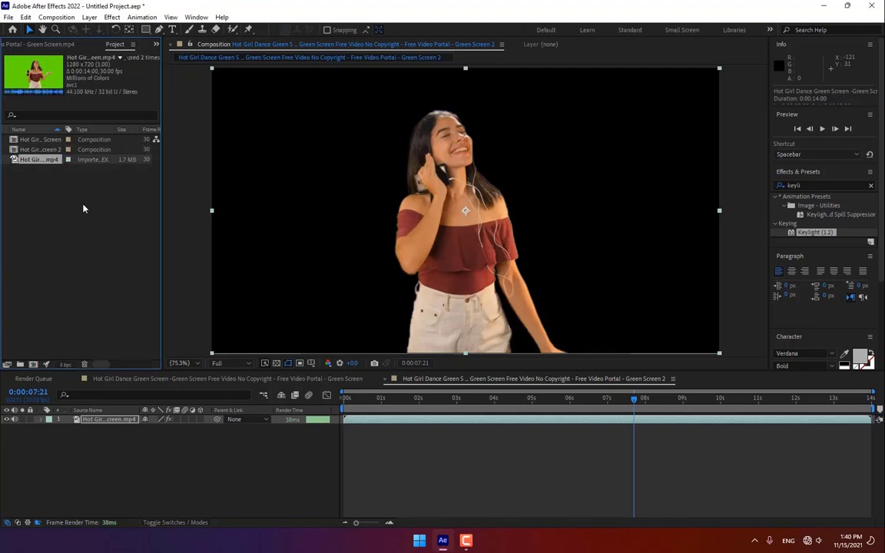
click(172, 382)
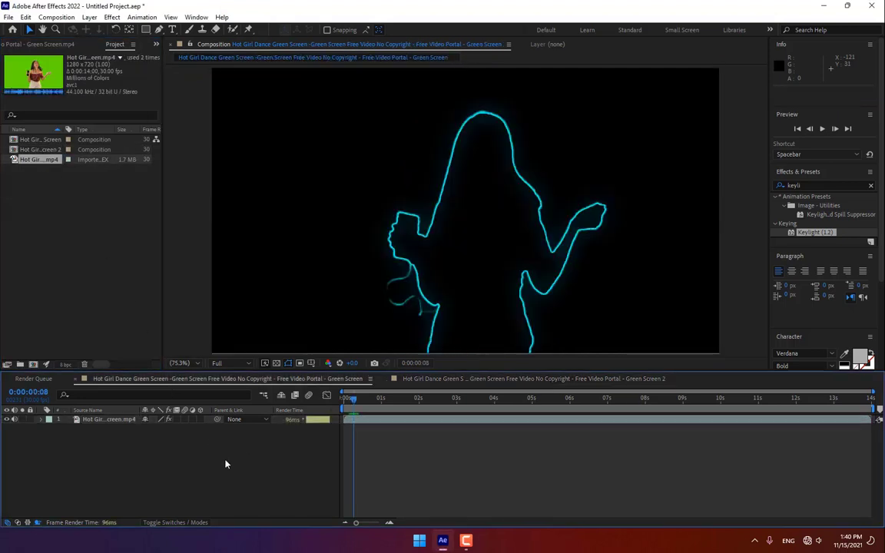
key(ctrl+k)
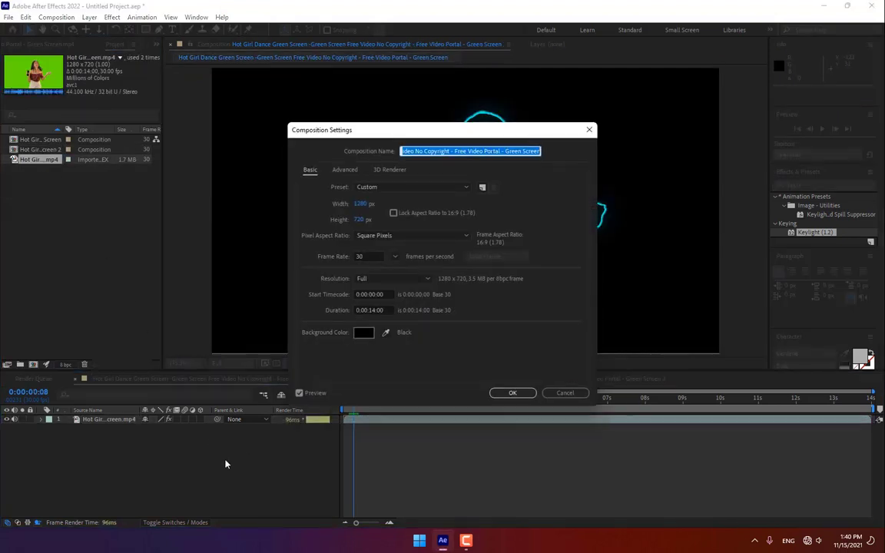
text(Ne)
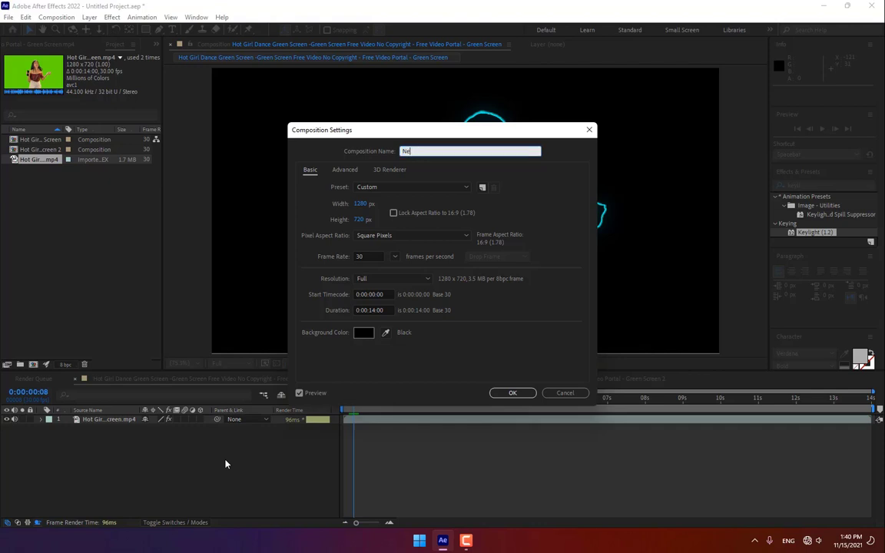
text(on light)
key(Return)
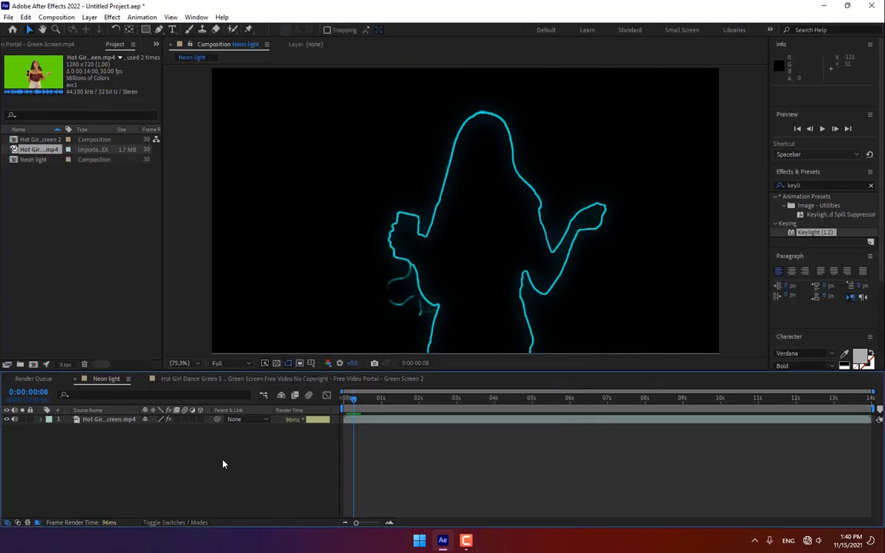
Step: Place the Neon light composition above the keyed clip in the second composition and set its blending mode to Add
click(201, 379)
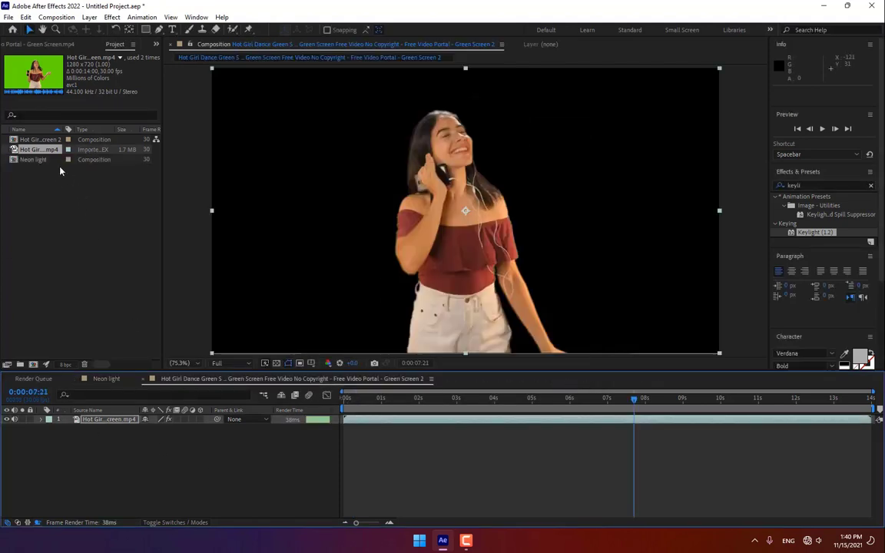
drag(32, 161, 142, 421)
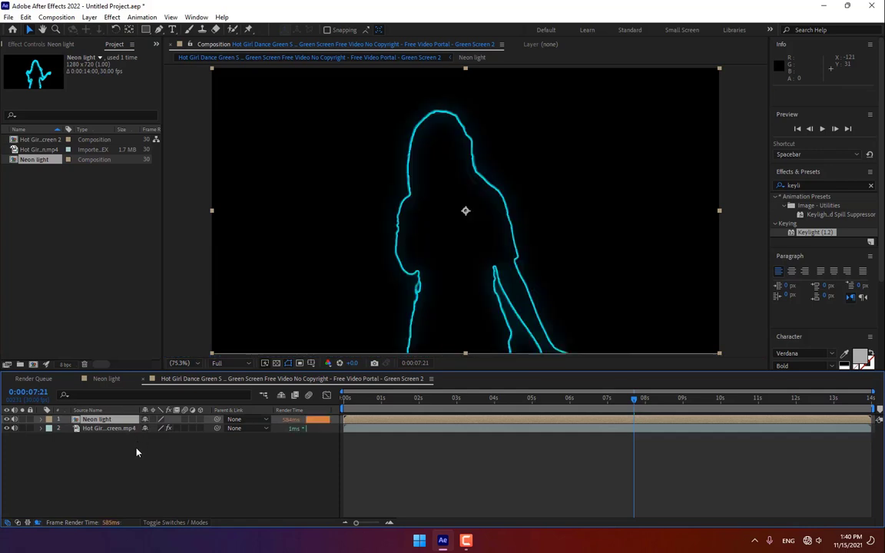
key(F4)
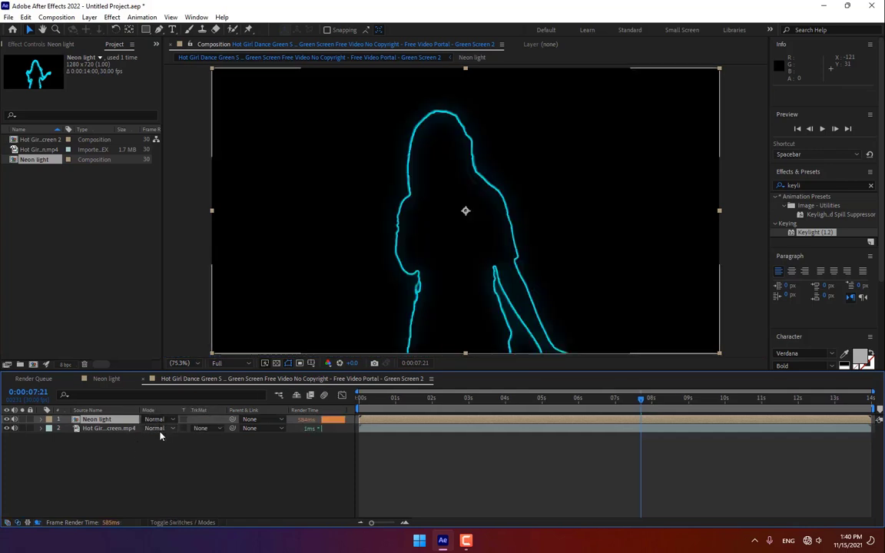
click(158, 421)
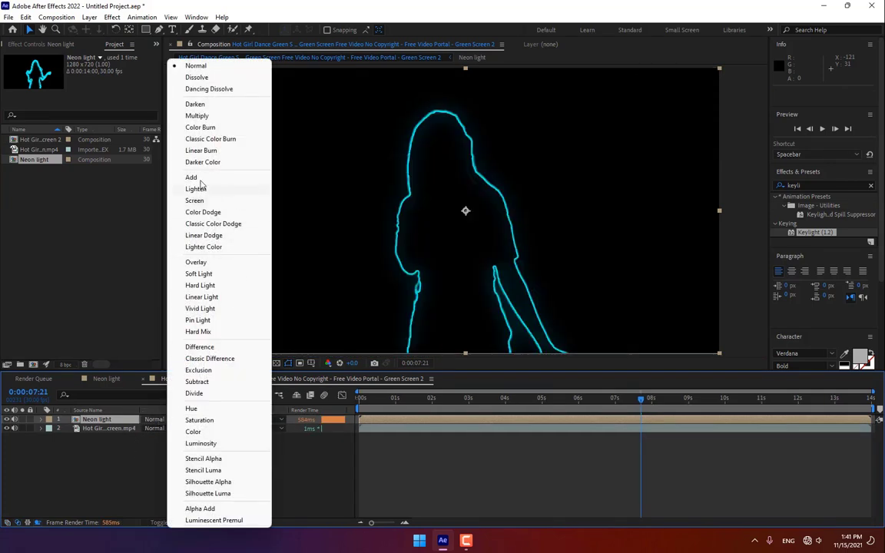
click(179, 176)
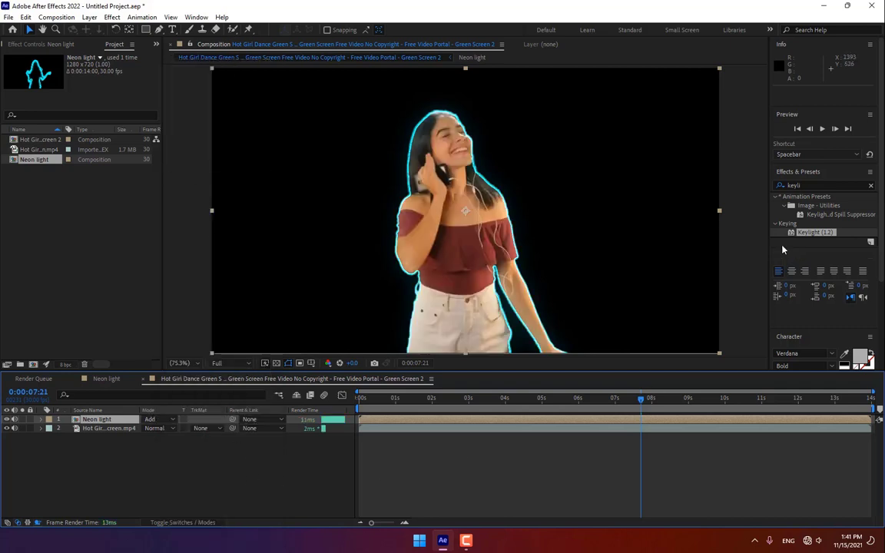
Step: Limit the second composition's work area to about 0:00:08:00 through 0:00:11:00 and preview the combined result
click(822, 129)
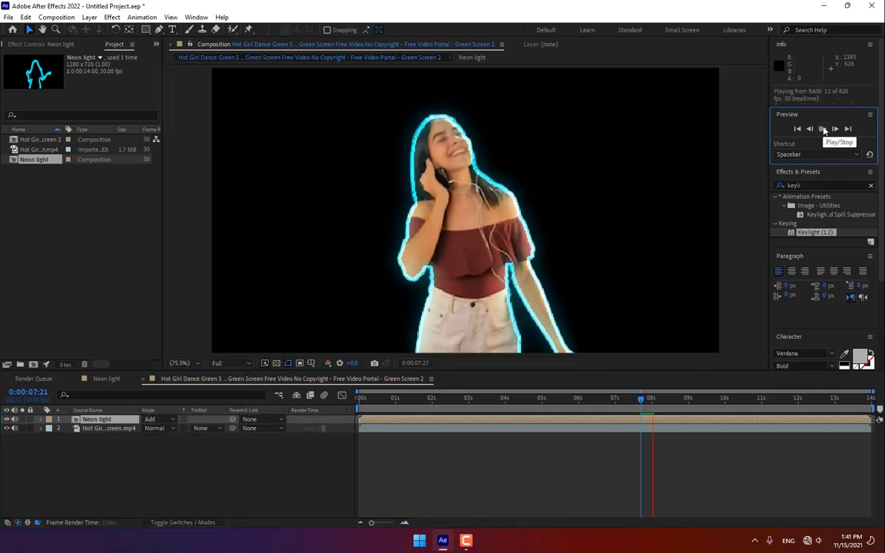
click(824, 129)
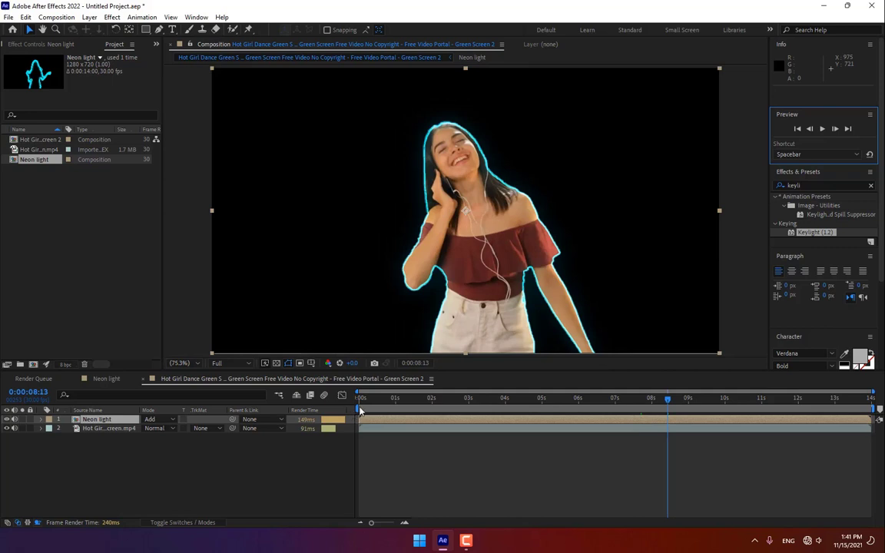
drag(359, 410, 648, 431)
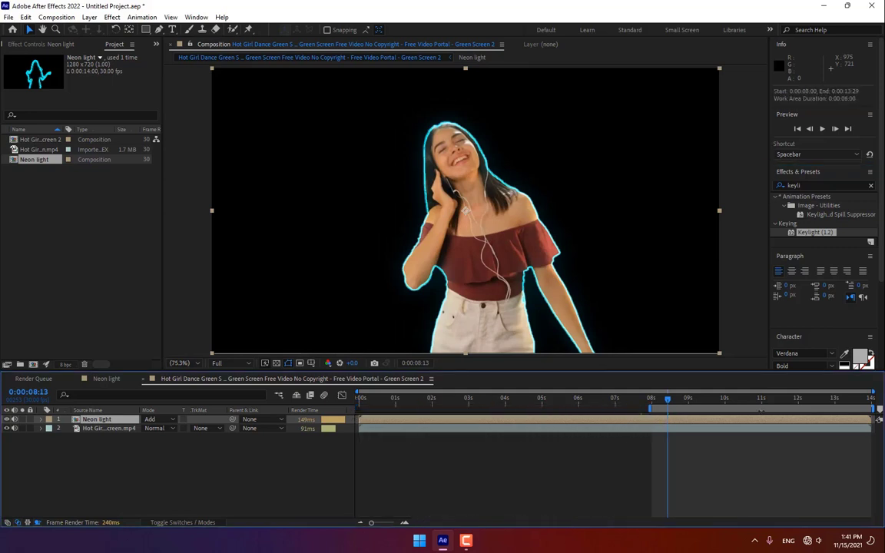
drag(871, 409, 765, 409)
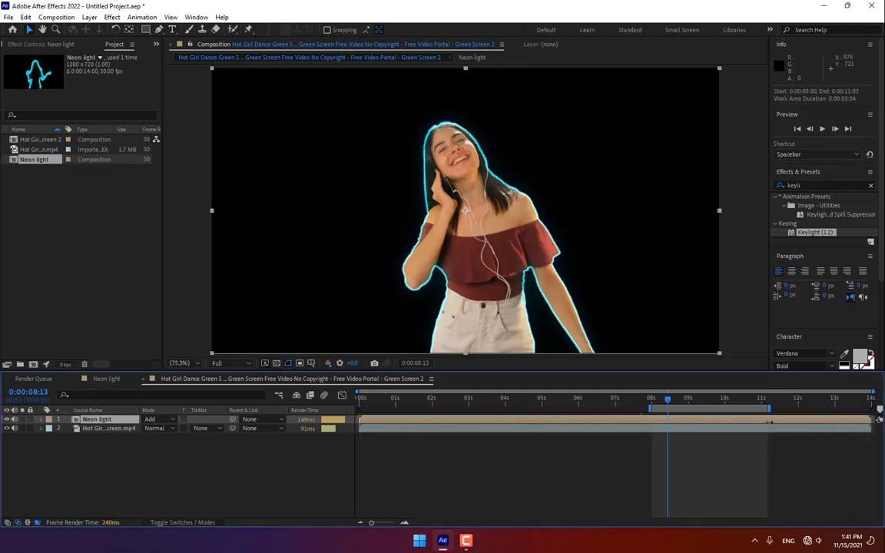
click(822, 129)
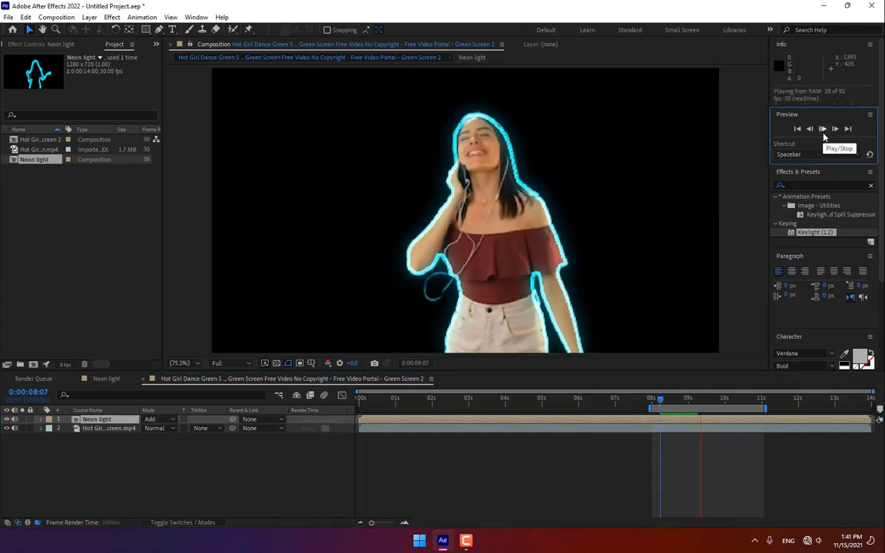
click(822, 129)
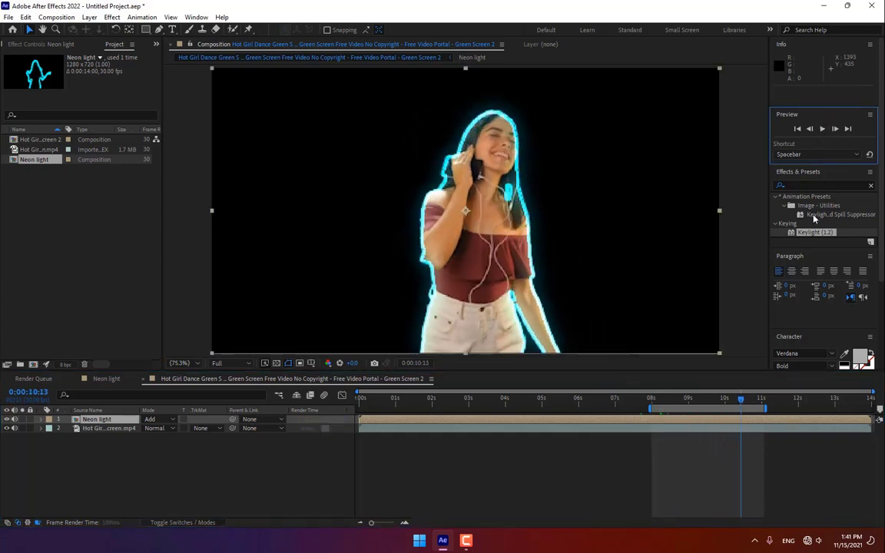
Step: Add two more Stylize Glow effects to the outline clip in the Neon light composition
click(106, 379)
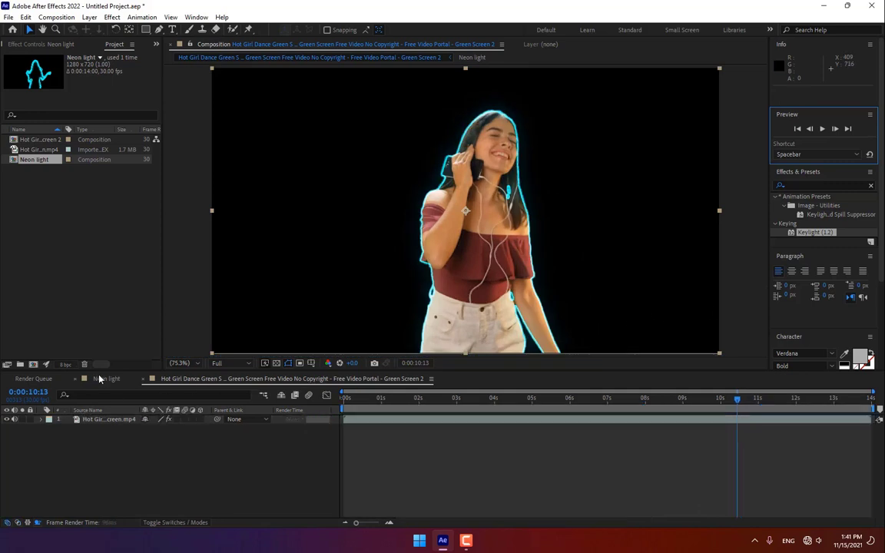
click(113, 419)
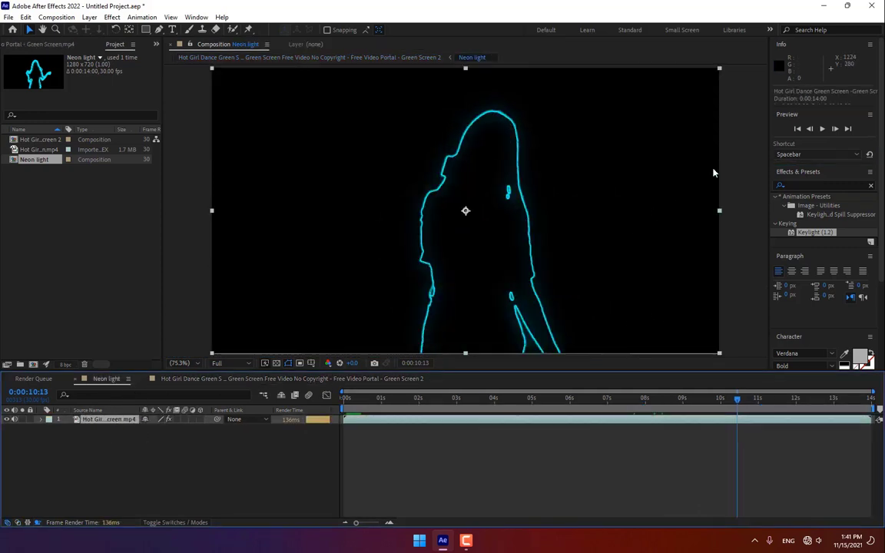
drag(815, 185, 763, 185)
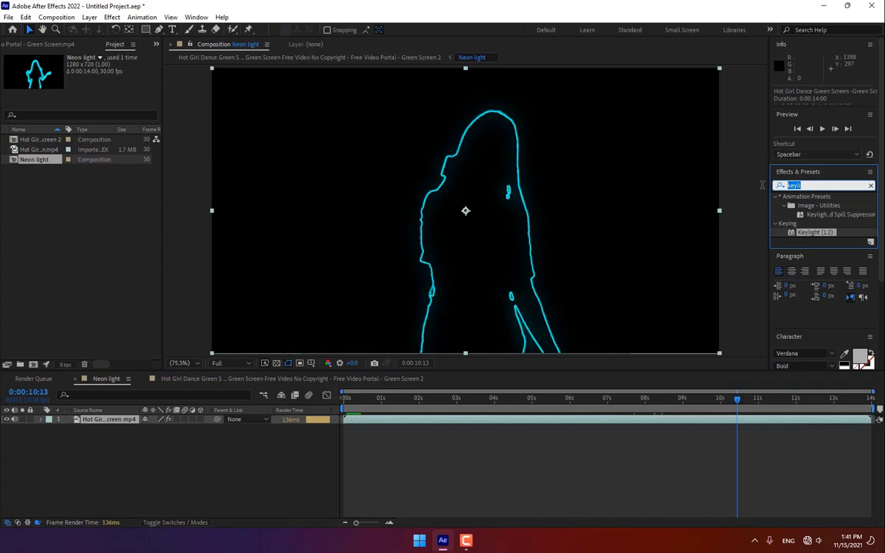
text(glow)
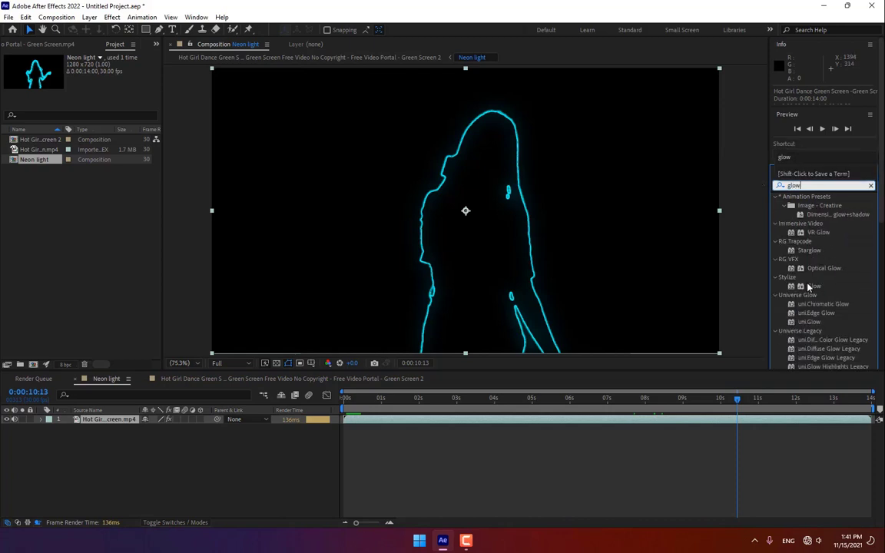
double_click(811, 286)
double_click(810, 286)
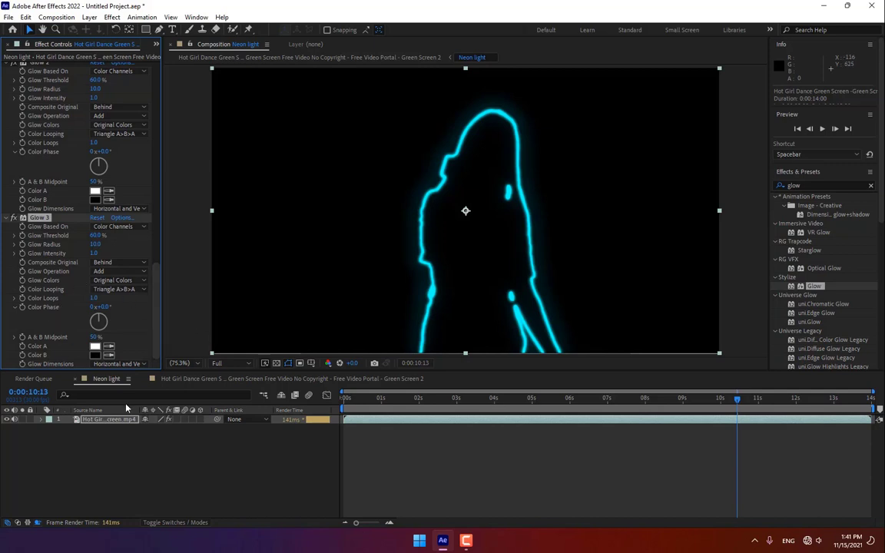
Step: Rename the second composition, which combines the outline and the keyed dancer, as Final Comp
click(230, 381)
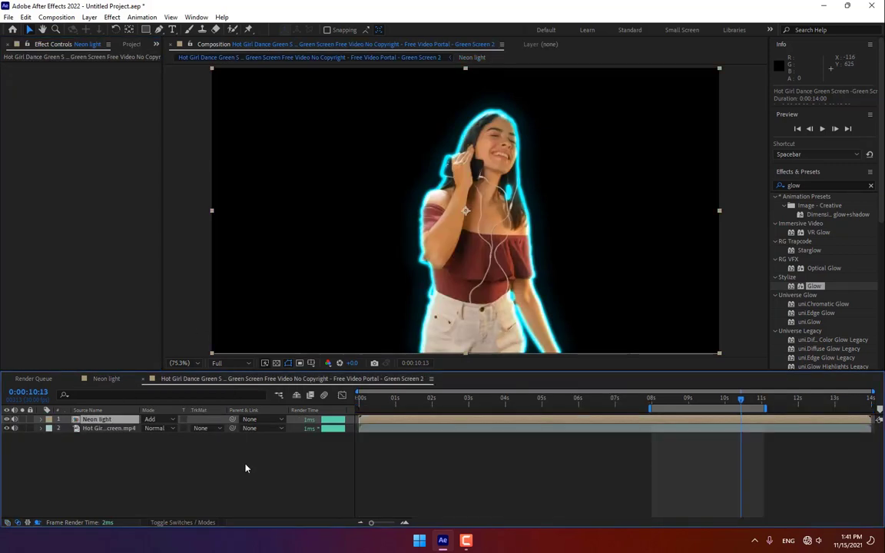
key(ctrl+k)
text(Final C)
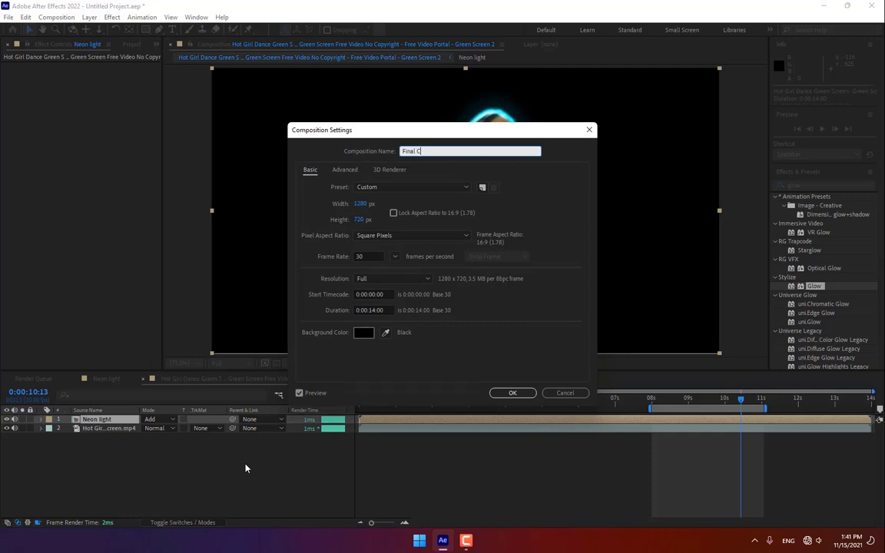
text(omp)
key(Return)
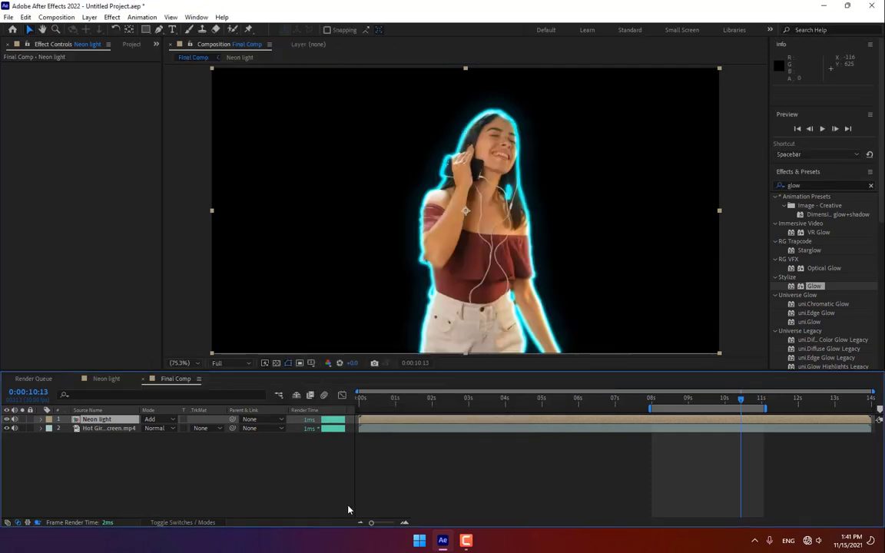
Step: Go to 0:00:09:21 and apply the RG Trapcode Shine effect to the outline clip in the Neon light composition
drag(741, 400, 715, 405)
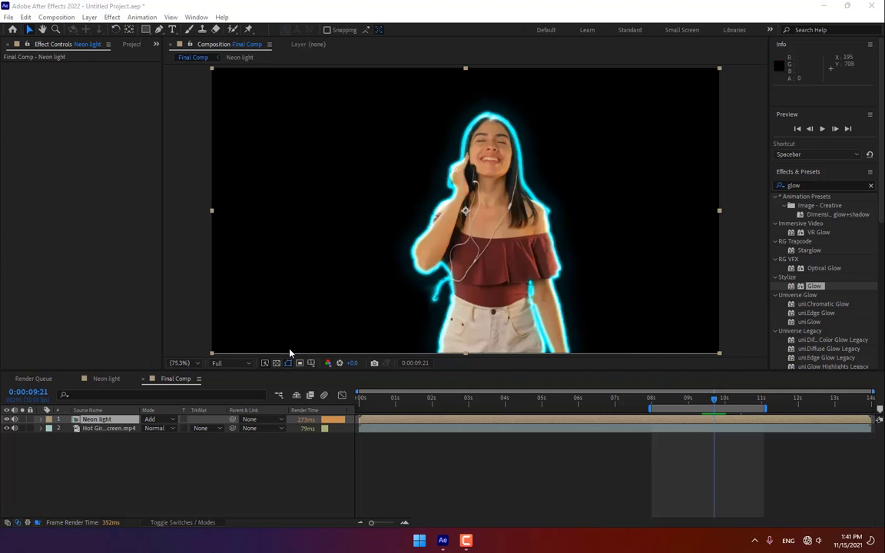
click(109, 380)
click(122, 421)
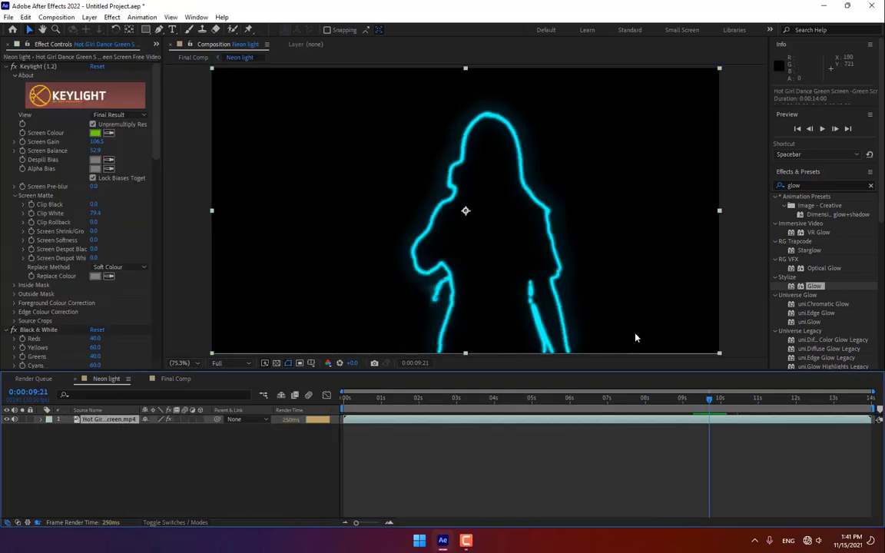
click(851, 188)
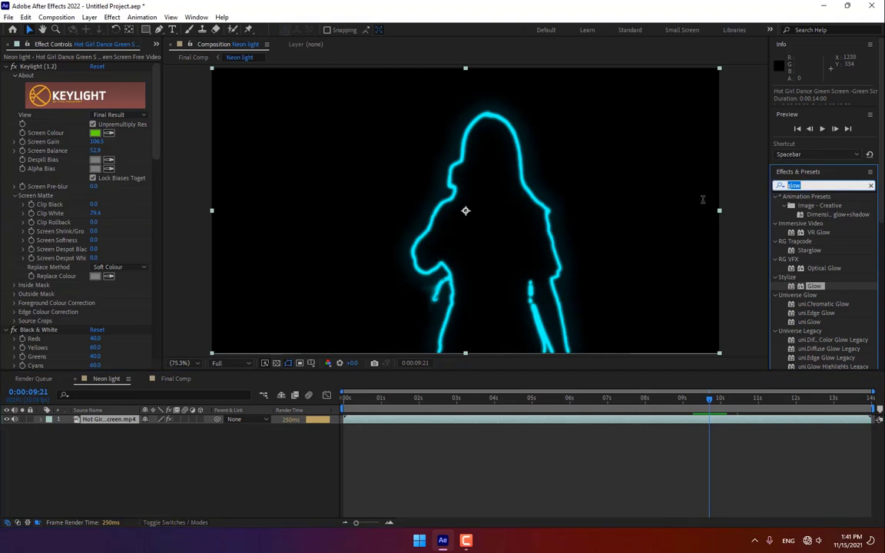
text(shin)
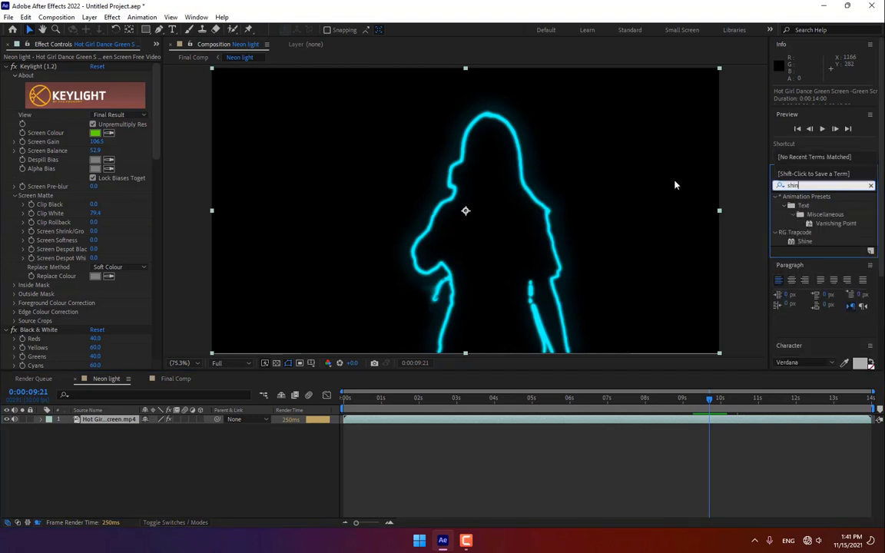
click(804, 244)
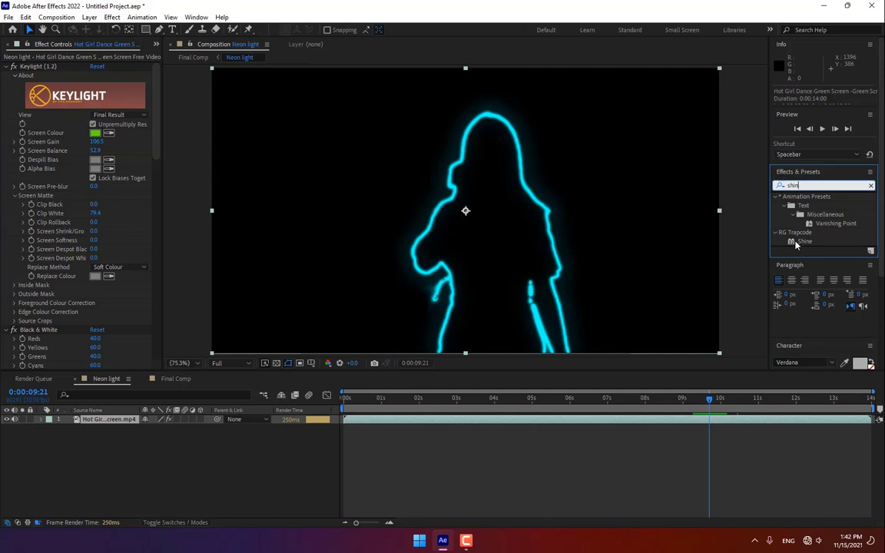
drag(787, 241, 119, 425)
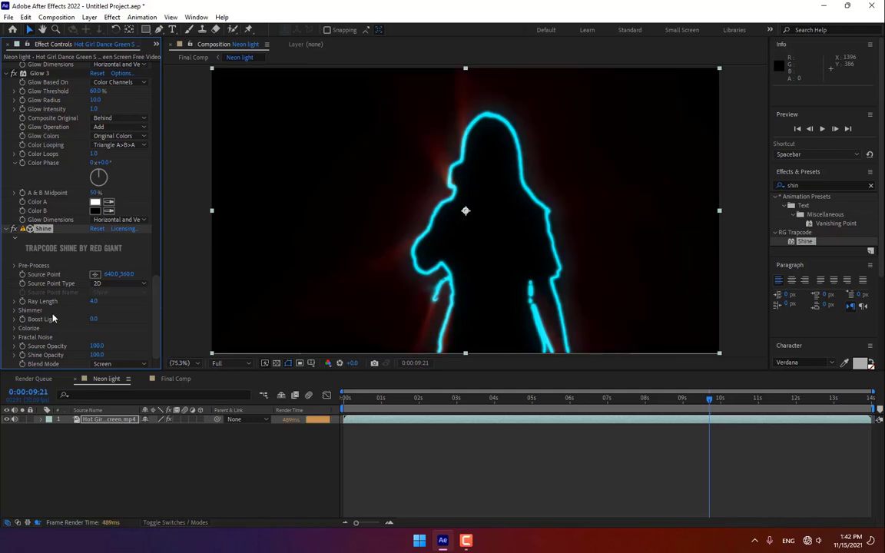
Step: Set Shine's Colorize preset to Aura, and sample the outline's cyan for its Highlights and Midtones colours
click(14, 331)
click(108, 301)
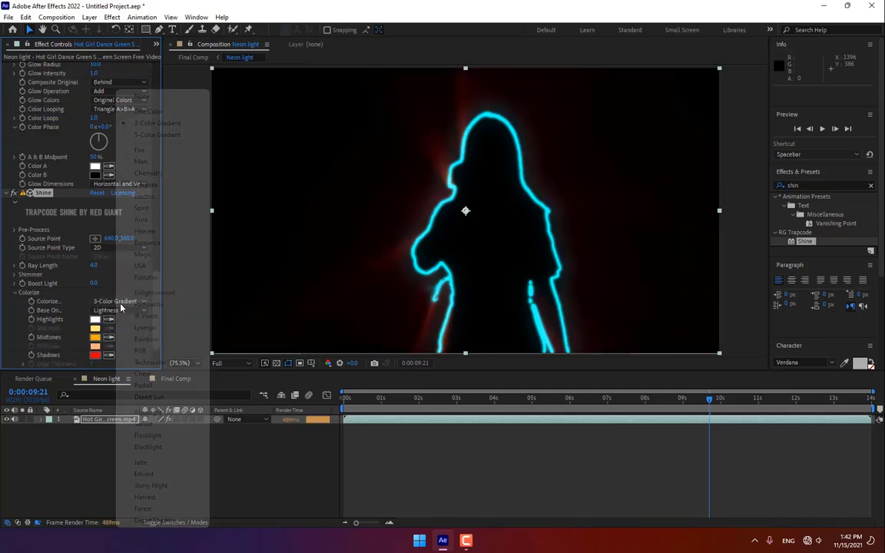
click(141, 220)
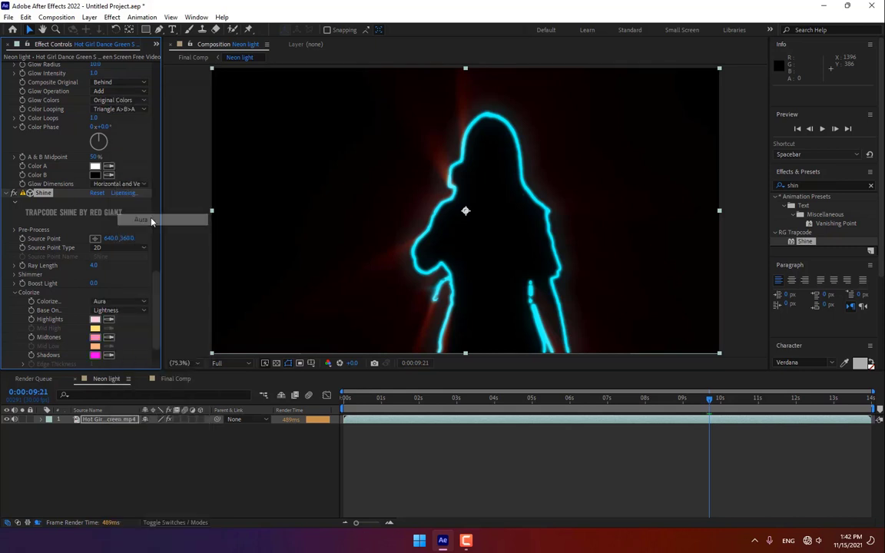
click(108, 321)
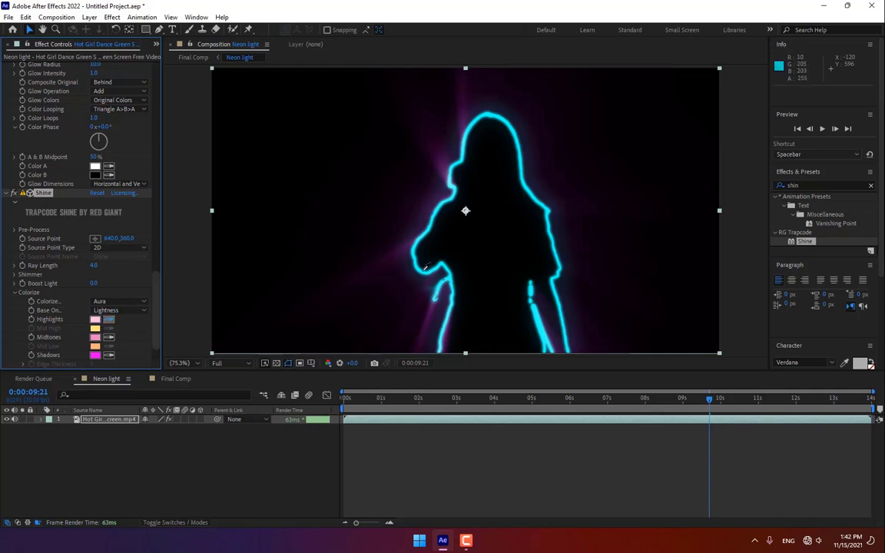
click(431, 268)
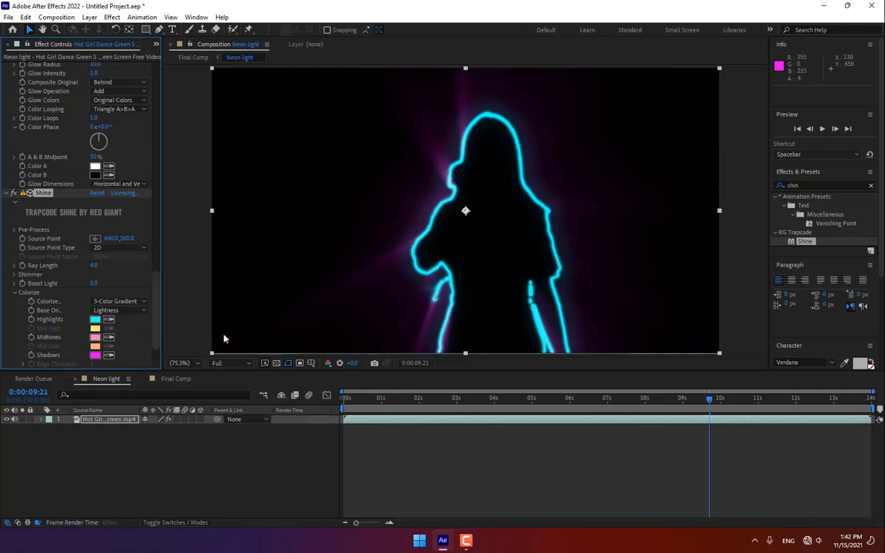
click(108, 336)
click(435, 282)
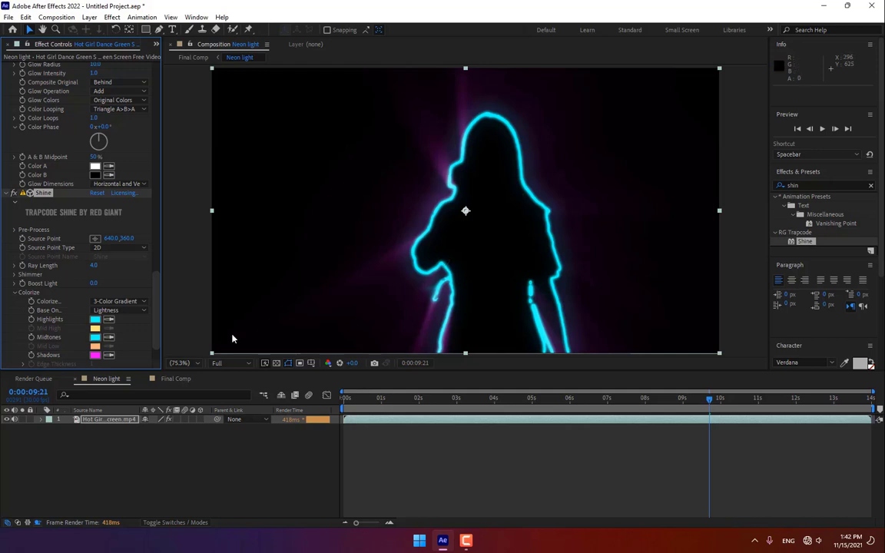
Step: Set Shine's Shadows colour to cyan, about 00FFEA, and check the light rays in Final Comp
click(96, 354)
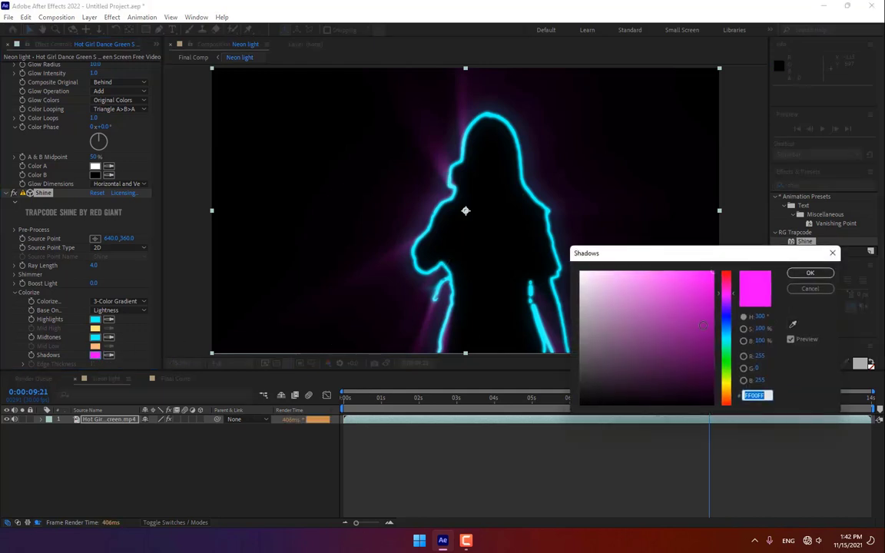
click(724, 336)
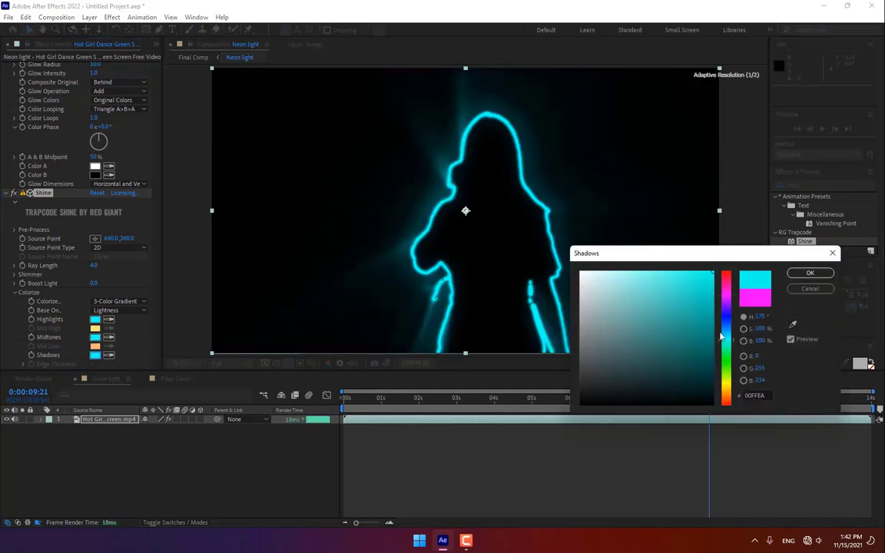
click(799, 274)
click(172, 378)
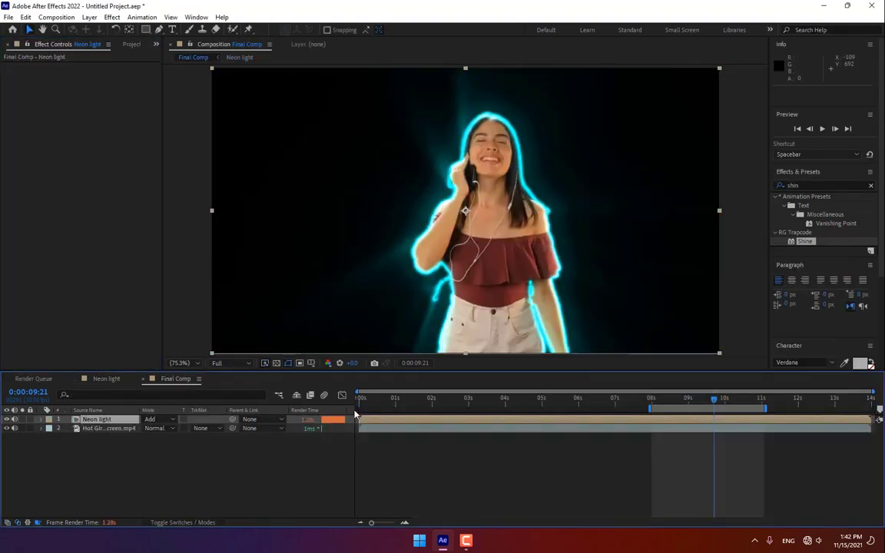
Step: Apply Hue/Saturation to the outline clip in Neon light, shift its Master Hue until the glow is yellow, and check it in Final Comp
click(97, 379)
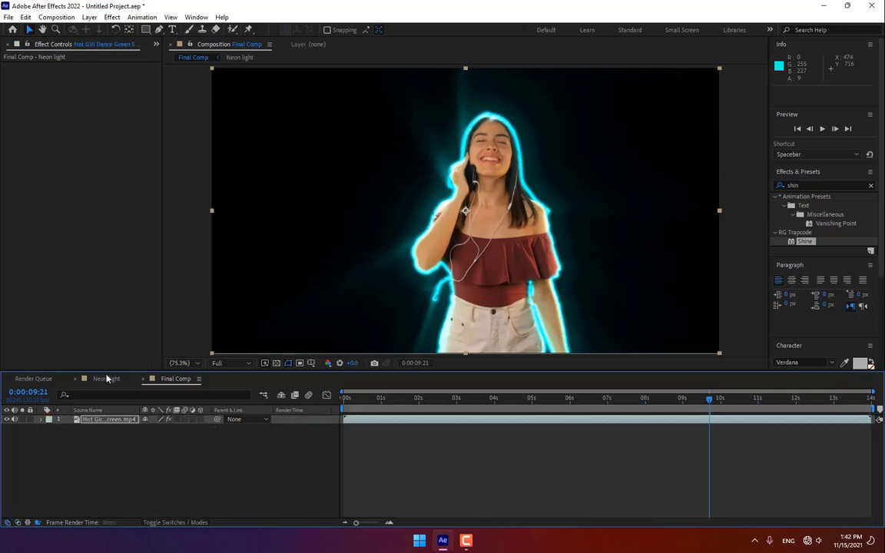
click(832, 185)
text(hue)
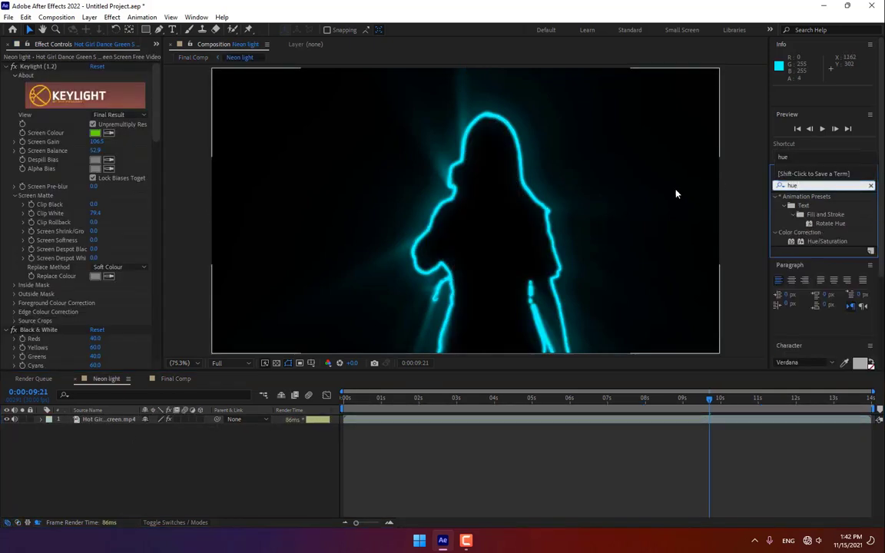
drag(828, 241, 117, 422)
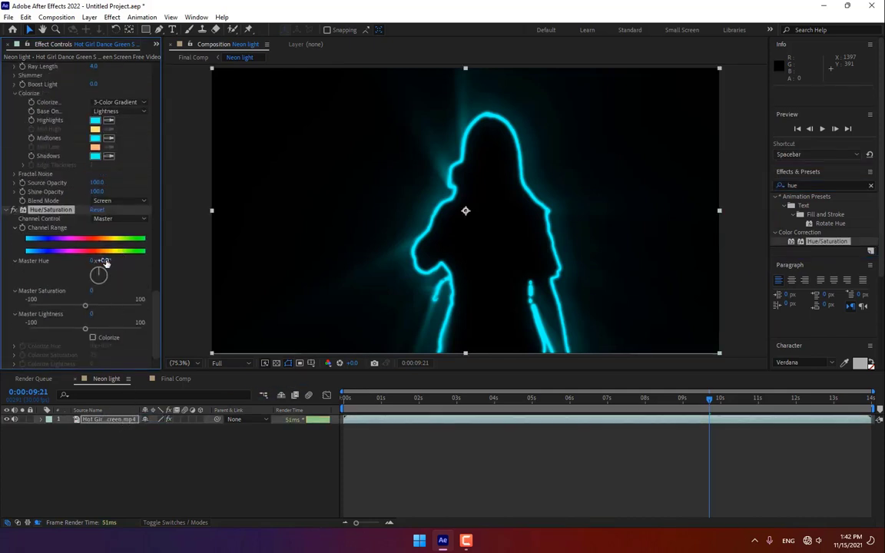
drag(105, 260, 223, 250)
click(175, 379)
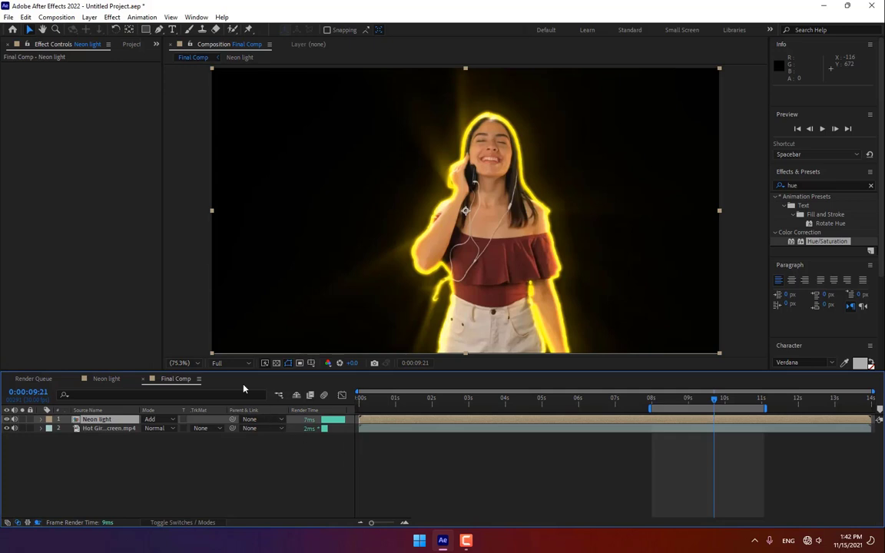
Step: Turn off the second Find Edges effect on the outline clip in Neon light and view the outline in Final Comp
click(100, 380)
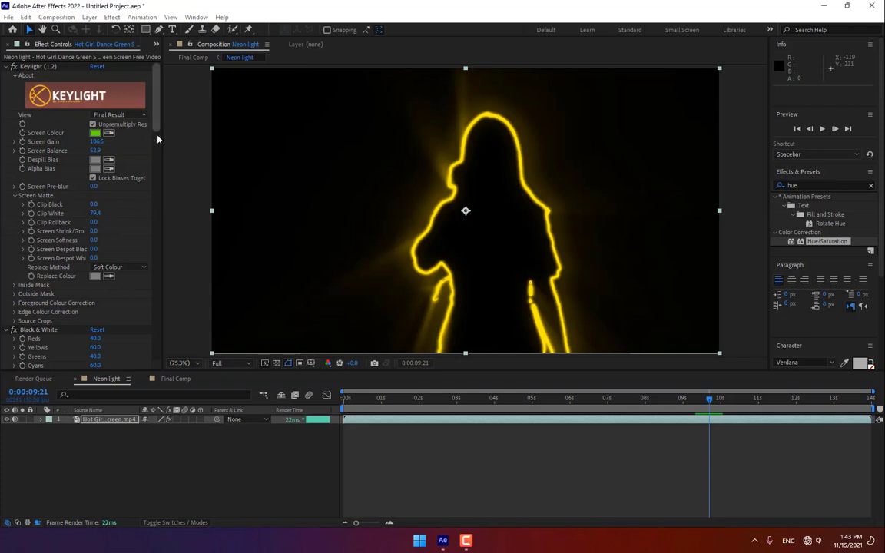
scroll(158, 185, down, 10)
scroll(158, 184, up, 1)
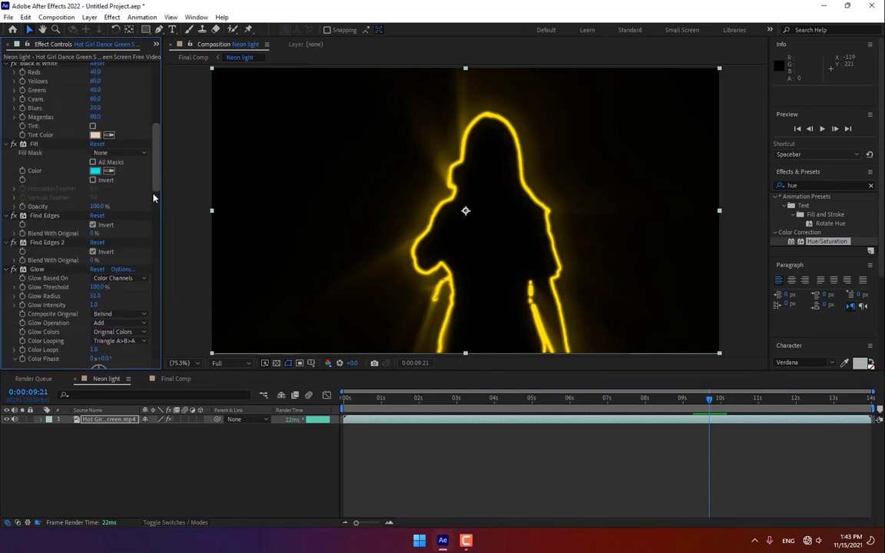
click(13, 242)
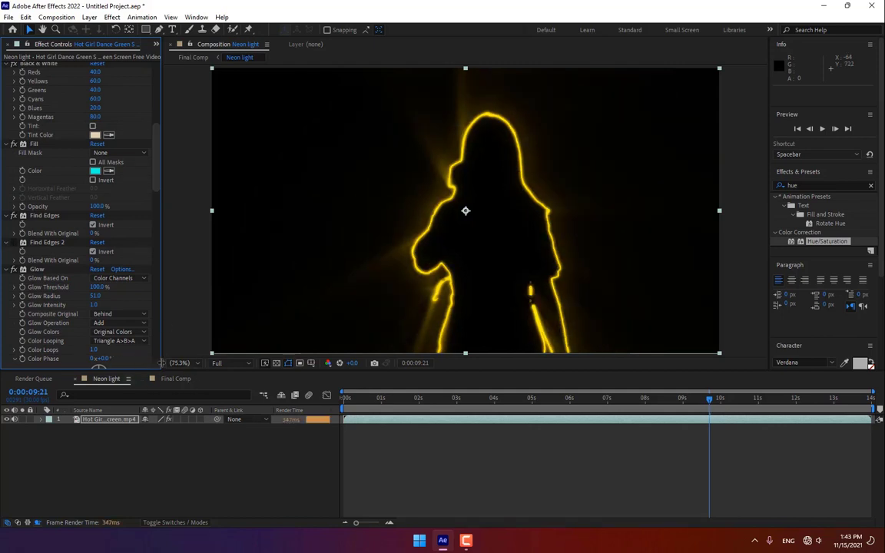
click(175, 379)
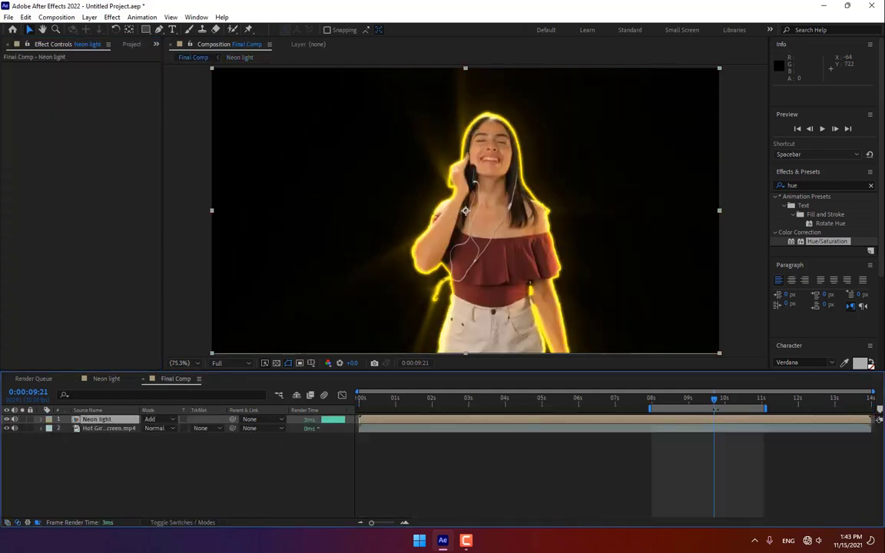
Step: Step back and forth through the Final Comp frames around 10 seconds and stop at 0:00:09:23
drag(715, 398, 740, 398)
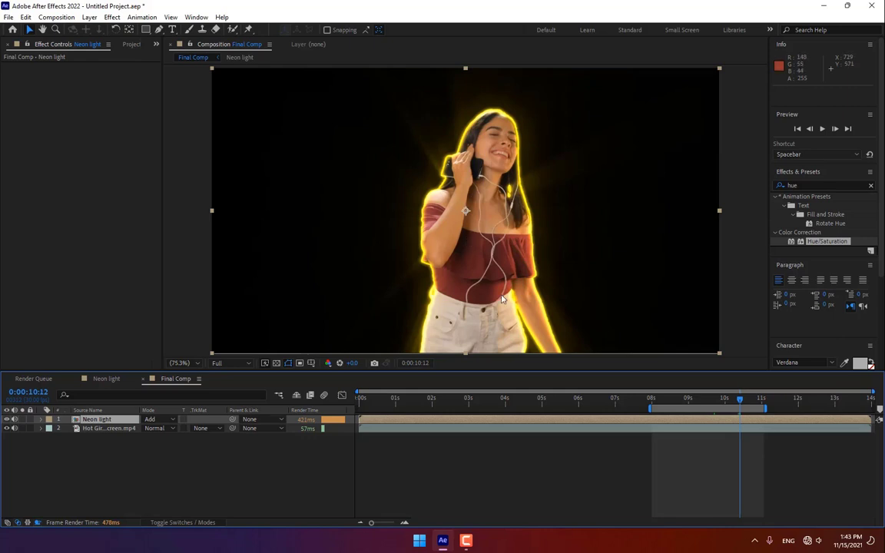
key(Page_Up)
key(Page_Up)
key(Page_Up)
key(Page_Up)
key(Page_Up)
key(Page_Up)
key(Page_Up)
key(Page_Up)
key(Page_Up)
key(Page_Up)
key(Page_Up)
key(Page_Up)
key(Page_Up)
key(Page_Up)
key(Page_Up)
key(Page_Up)
key(Page_Up)
key(Page_Up)
key(Page_Up)
key(Page_Up)
key(Page_Up)
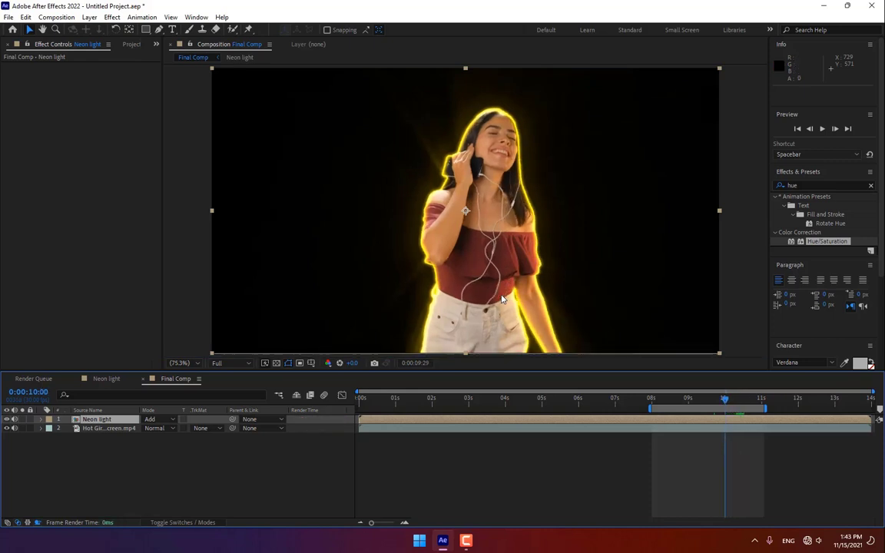
key(Page_Up)
key(Page_Up)
key(Page_Up)
key(Page_Up)
key(Page_Up)
key(Page_Up)
key(Page_Up)
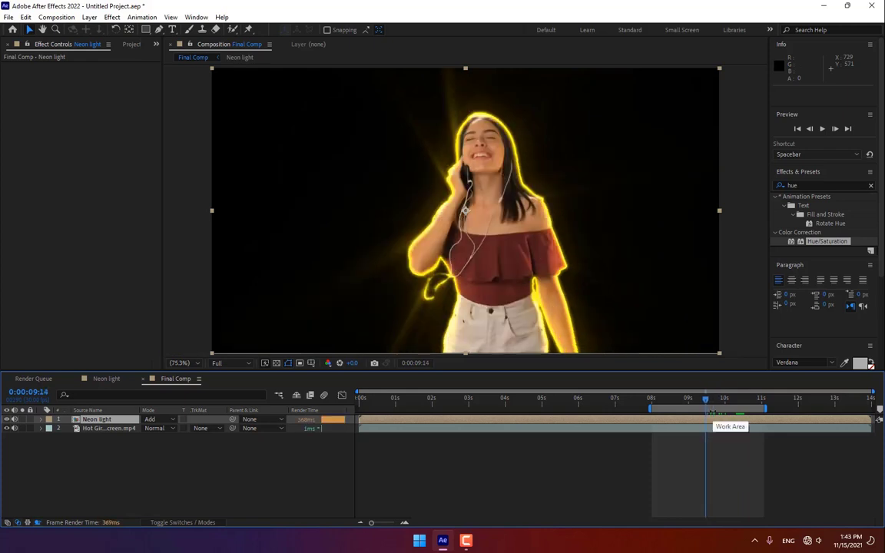
key(Page_Down)
key(Page_Down)
key(Page_Down)
key(Page_Down)
key(Page_Down)
key(Page_Down)
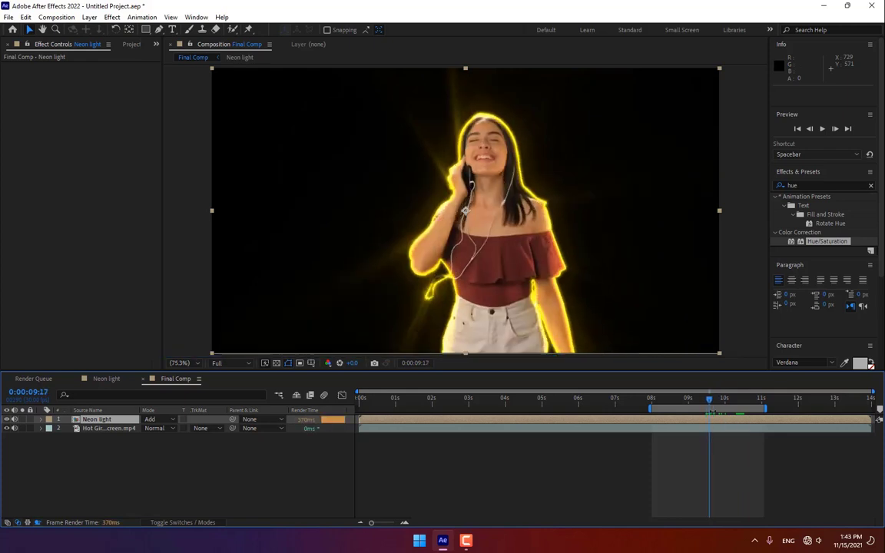
key(Page_Down)
key(Page_Down)
key(Page_Down)
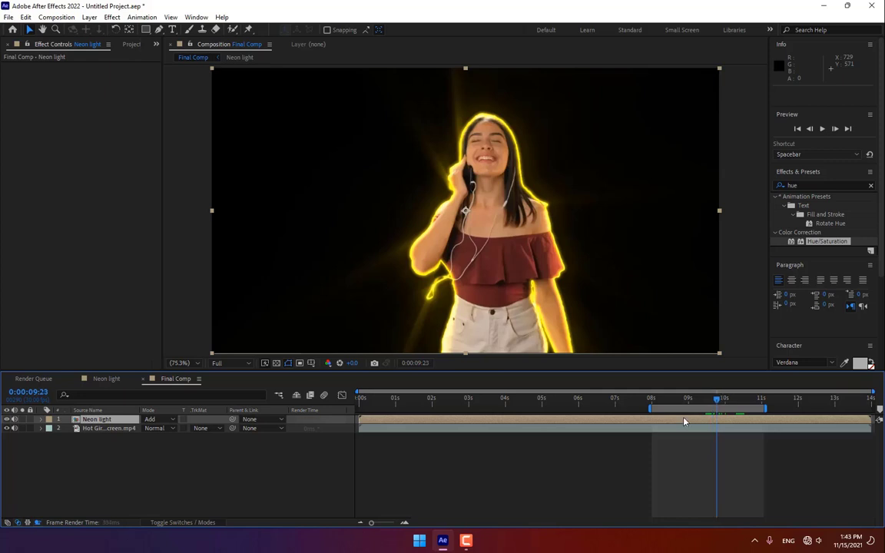
Step: With no layer selected, choose the Pen tool and set its shape fill to None
click(220, 498)
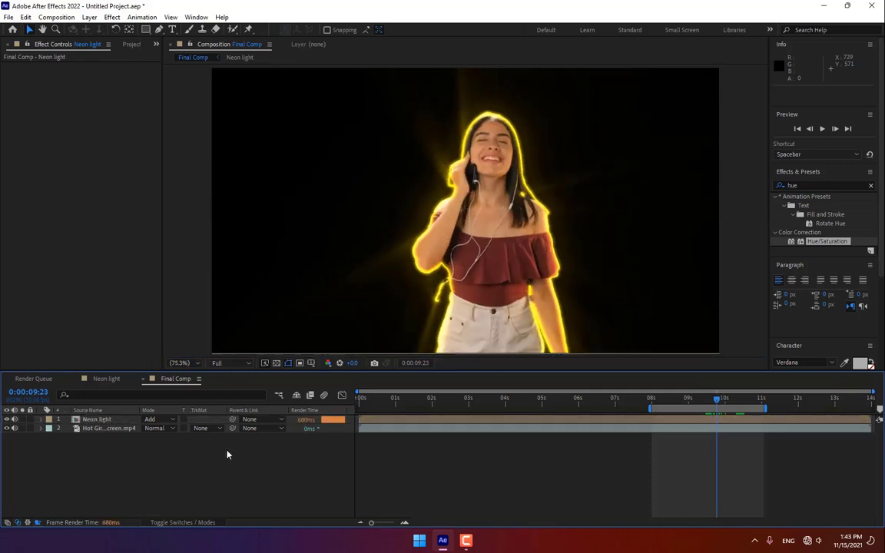
click(159, 30)
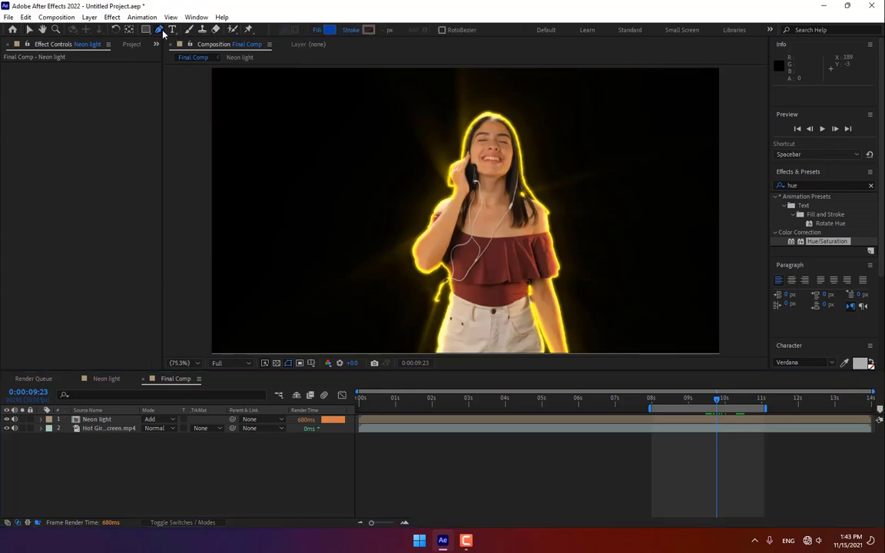
click(317, 31)
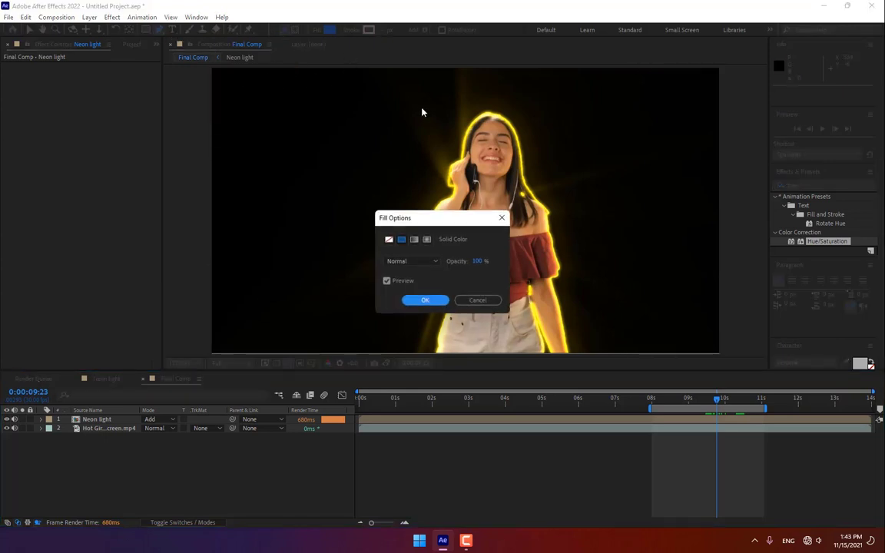
click(389, 239)
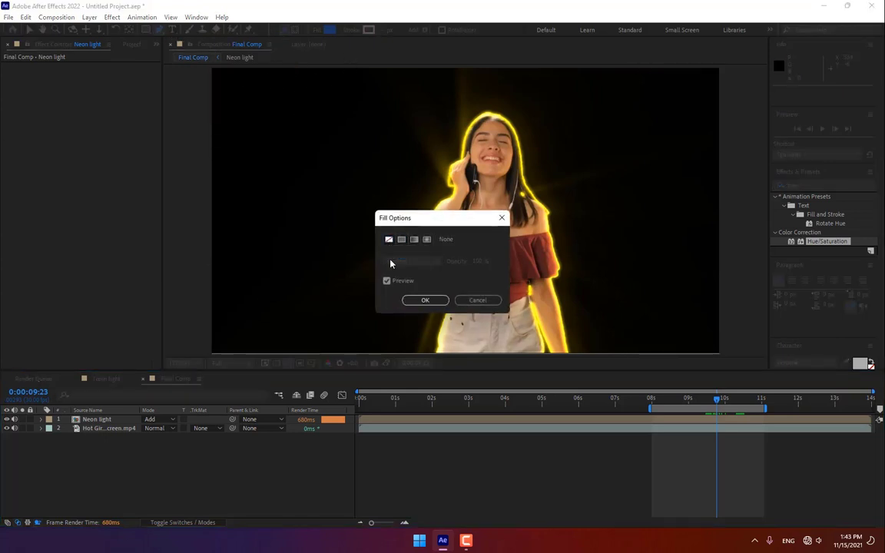
click(350, 30)
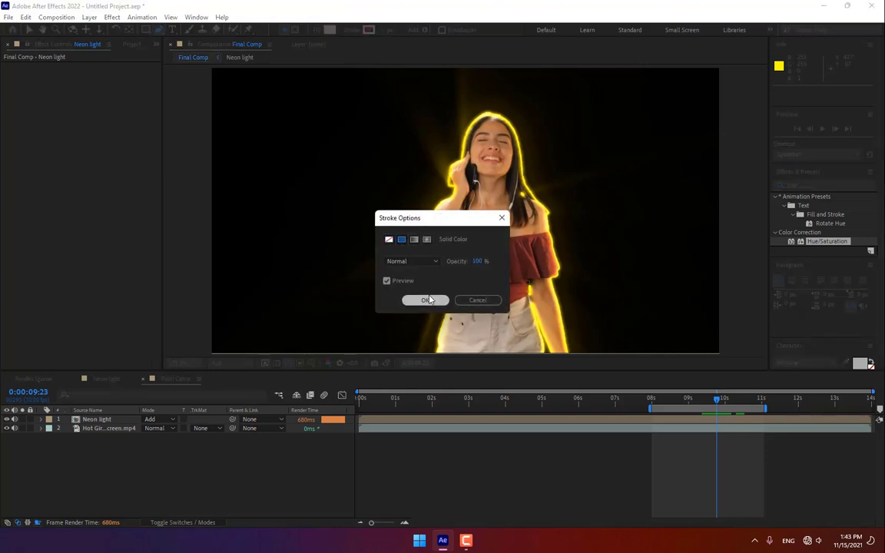
click(427, 300)
Step: Set the pen's stroke to solid white at 4.1 px using a trial diagonal line, and delete the trial shape layer
click(428, 295)
click(496, 218)
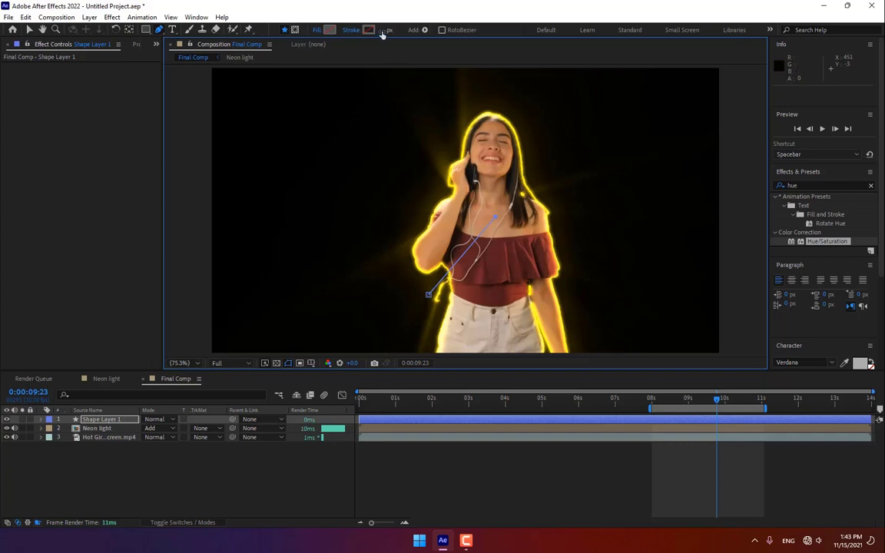
click(351, 30)
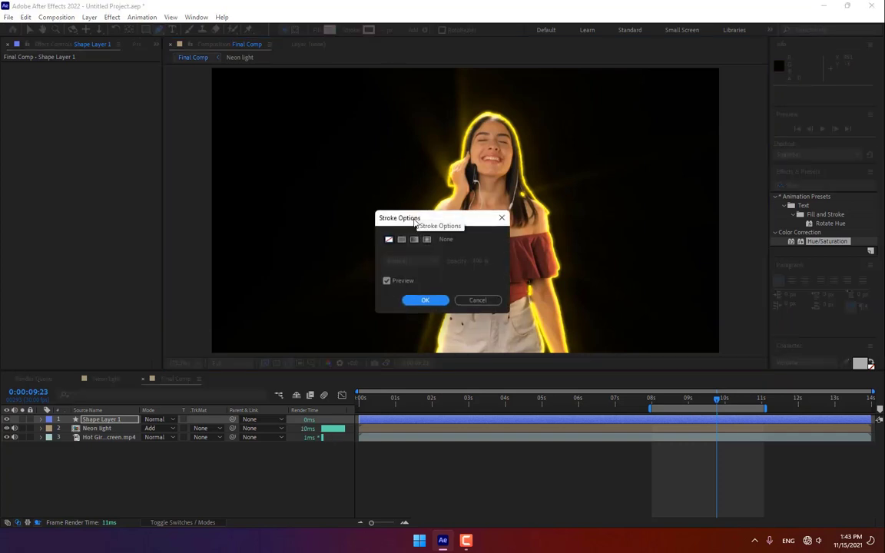
click(425, 300)
click(369, 30)
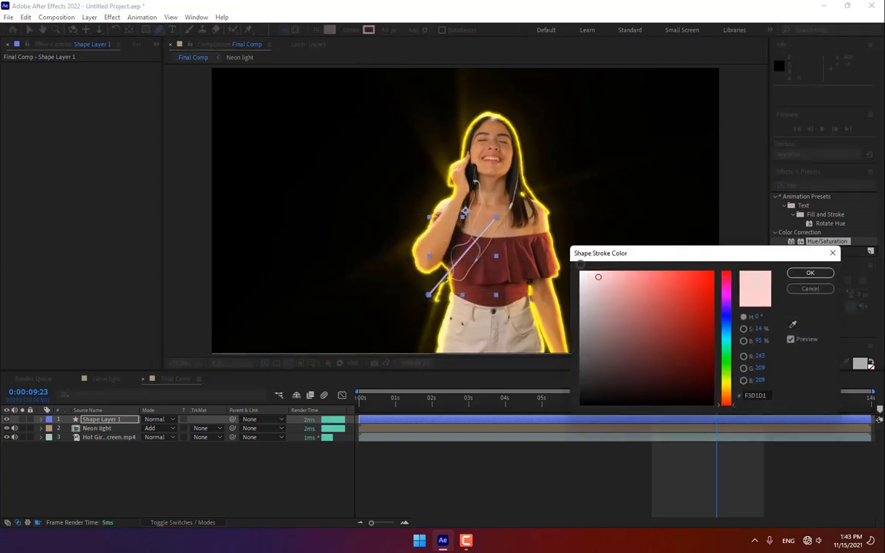
click(809, 273)
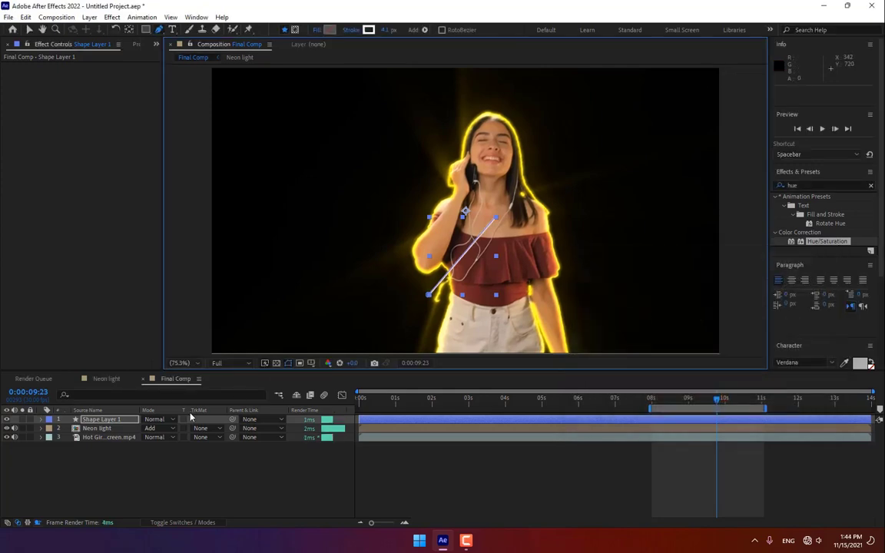
click(127, 418)
key(Delete)
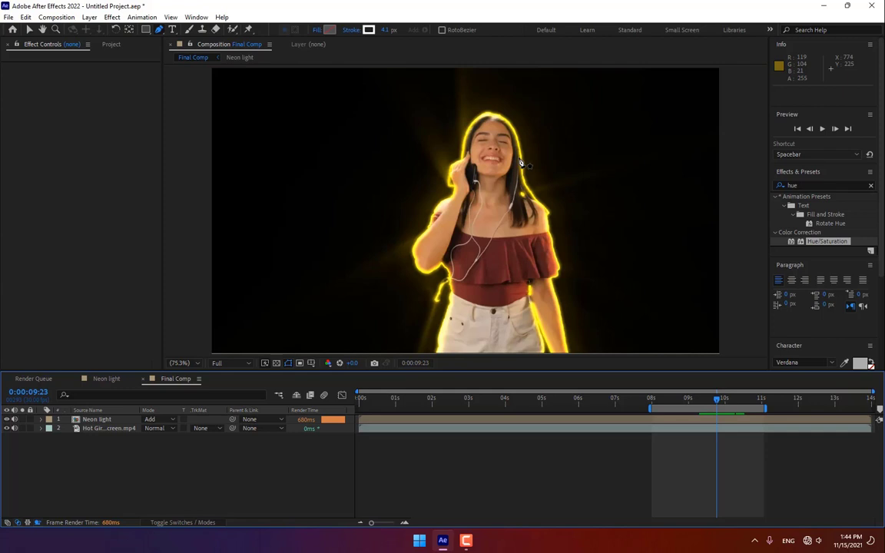
Step: Trace the dancer's earphone cable with a curved white pen path, from the ear beside her hair through the loops at her waist and hand
click(519, 158)
drag(512, 205, 507, 219)
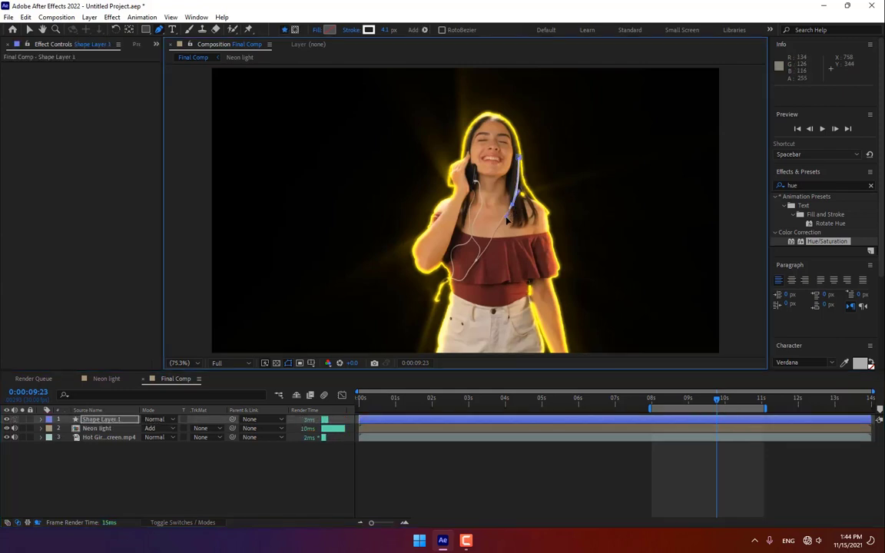
click(487, 247)
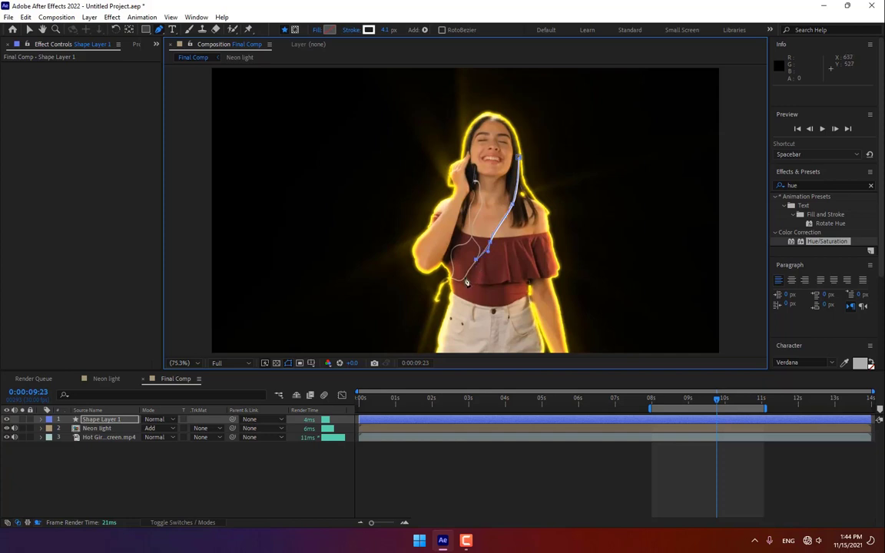
click(458, 283)
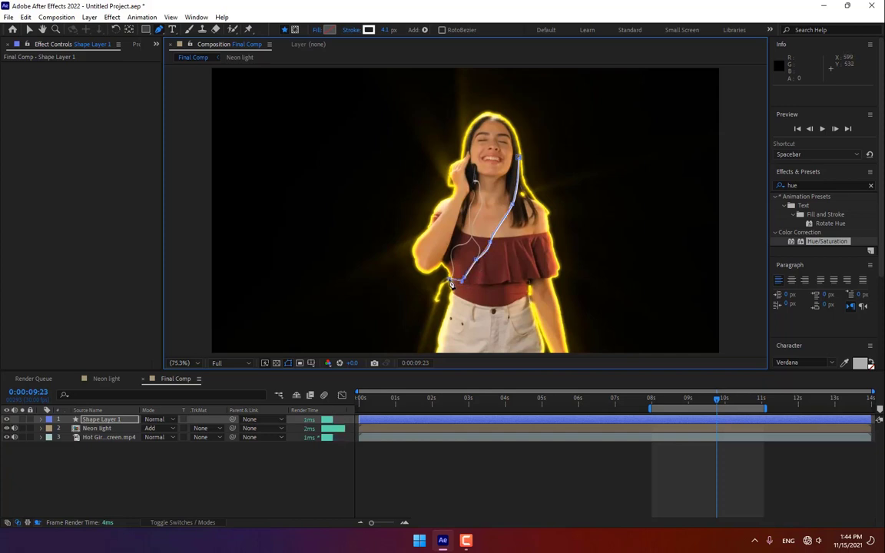
click(454, 265)
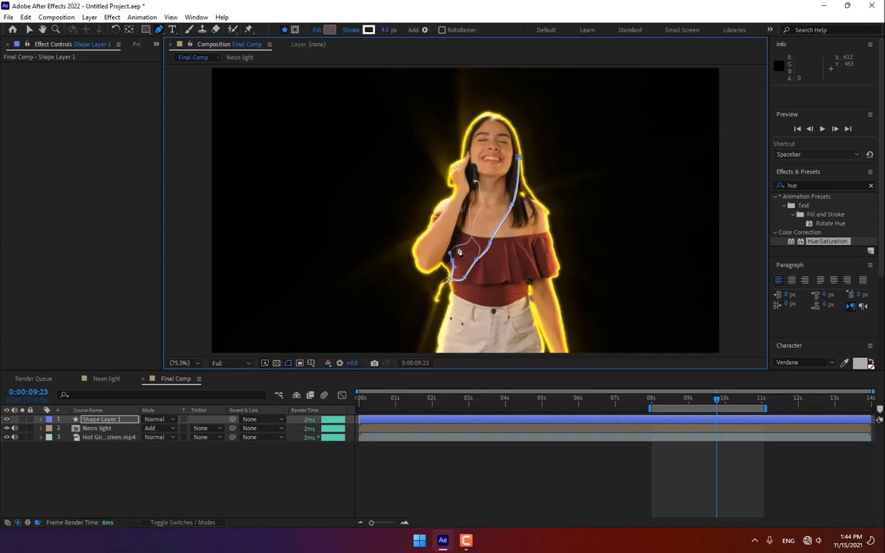
click(472, 246)
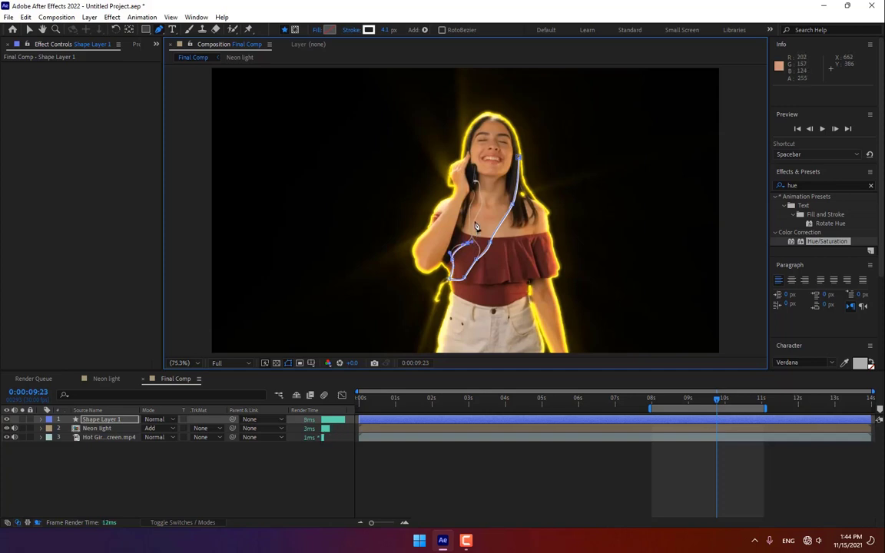
click(484, 201)
click(476, 185)
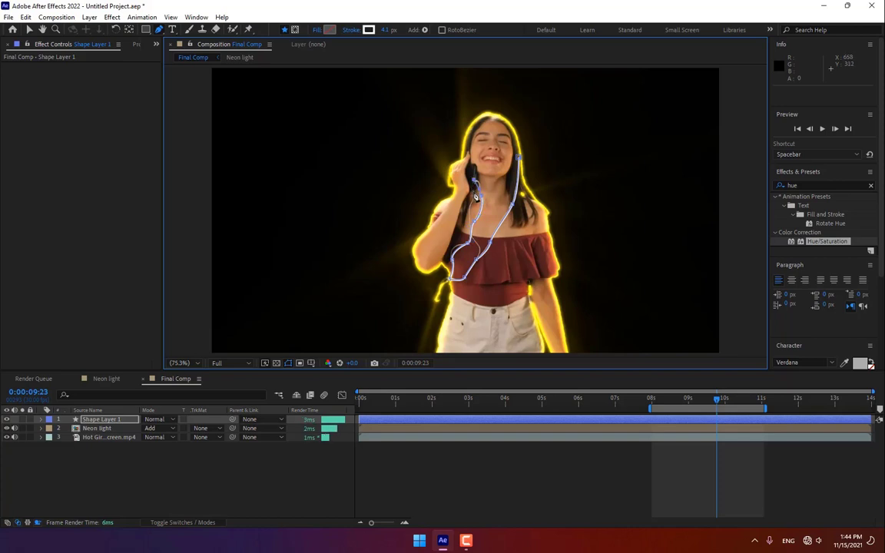
click(471, 204)
drag(470, 225, 477, 256)
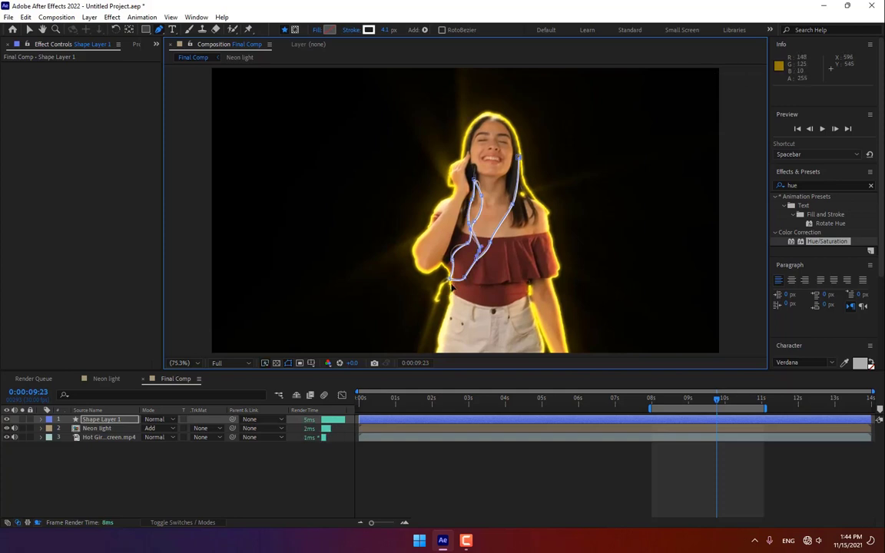
drag(449, 284, 445, 286)
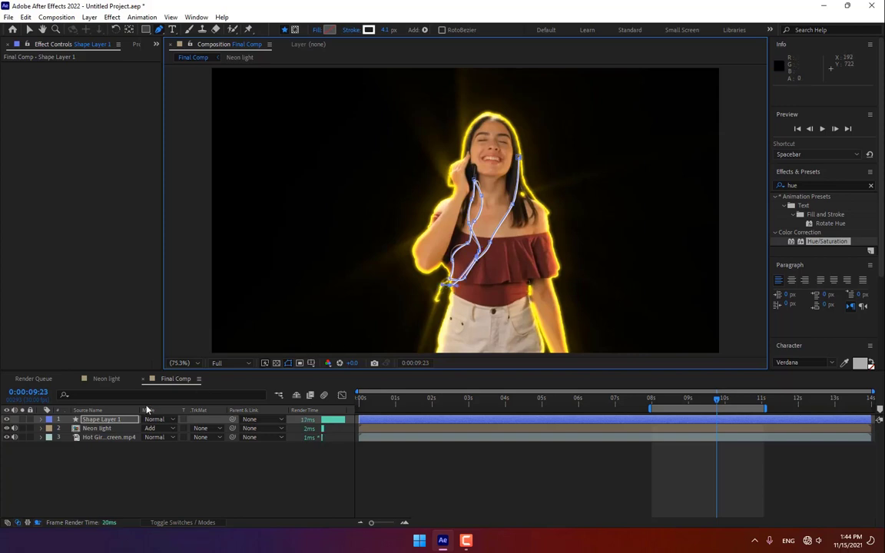
Step: Add Trim Paths to the earphone cable shape layer and expand its Start, End and Offset properties
click(43, 420)
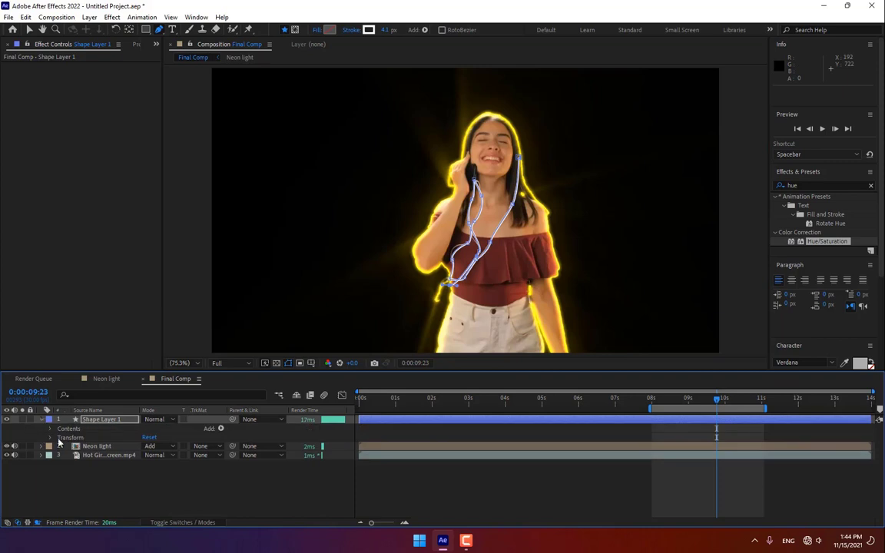
click(219, 429)
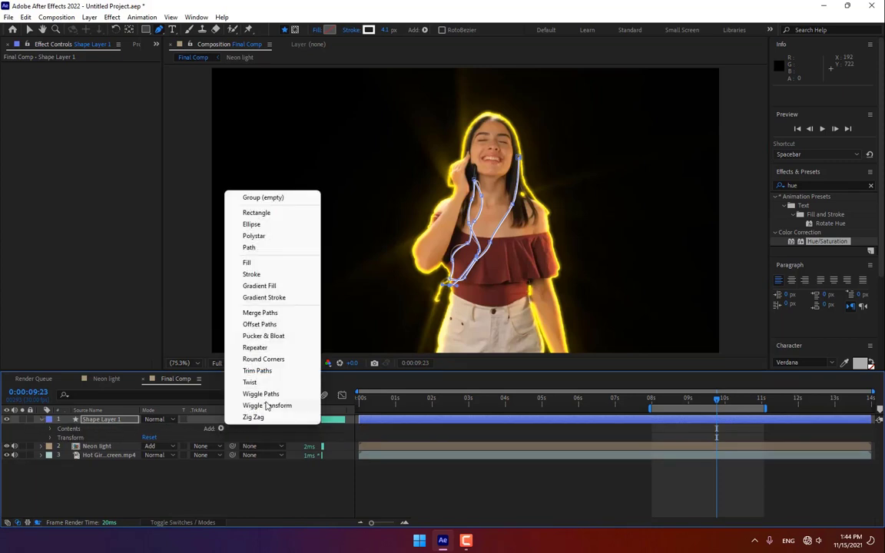
click(262, 370)
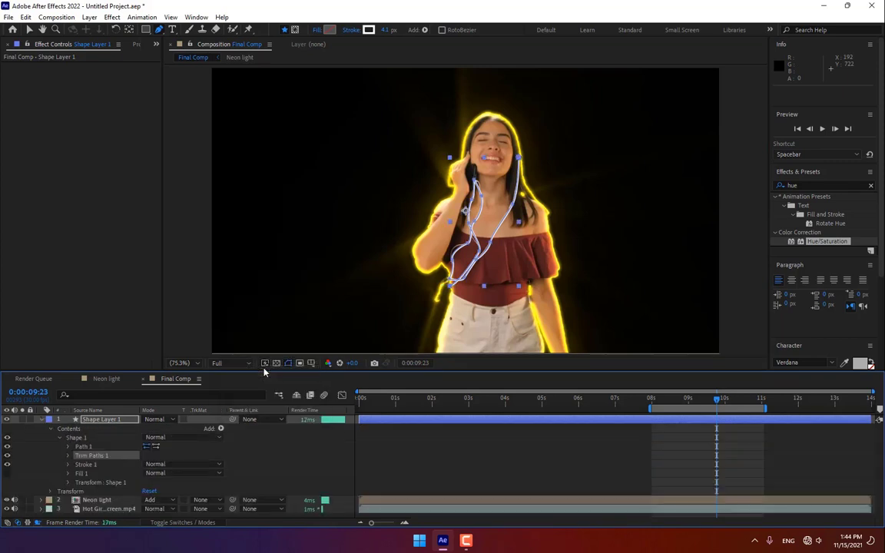
click(67, 456)
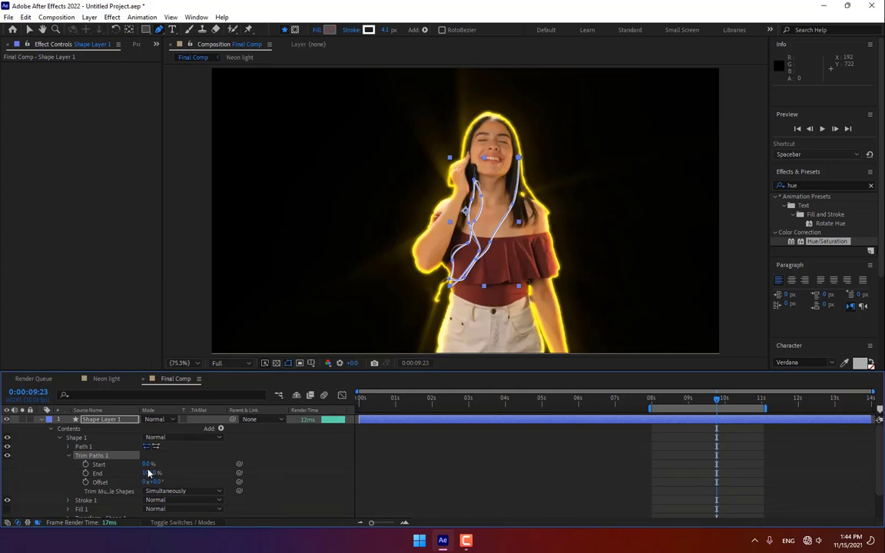
Step: Try out various Trim Paths End and Offset values on the cable, and return Offset to 0°
mouse_move(149, 474)
mouse_down()
mouse_move(100, 481)
mouse_move(158, 484)
mouse_move(98, 491)
mouse_up()
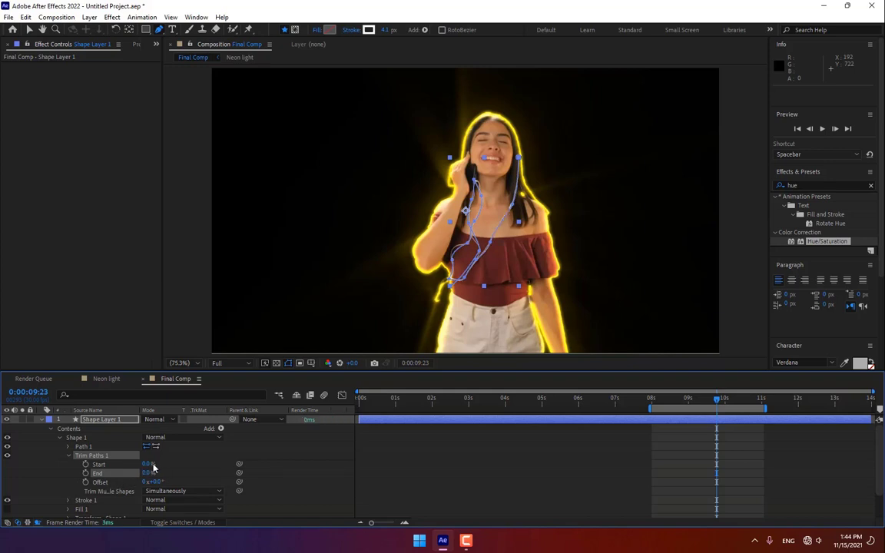
mouse_move(153, 465)
mouse_down()
mouse_move(196, 464)
mouse_move(163, 469)
mouse_move(198, 474)
mouse_move(135, 474)
mouse_move(187, 490)
mouse_move(146, 475)
mouse_move(131, 479)
mouse_move(217, 474)
mouse_move(206, 476)
mouse_up()
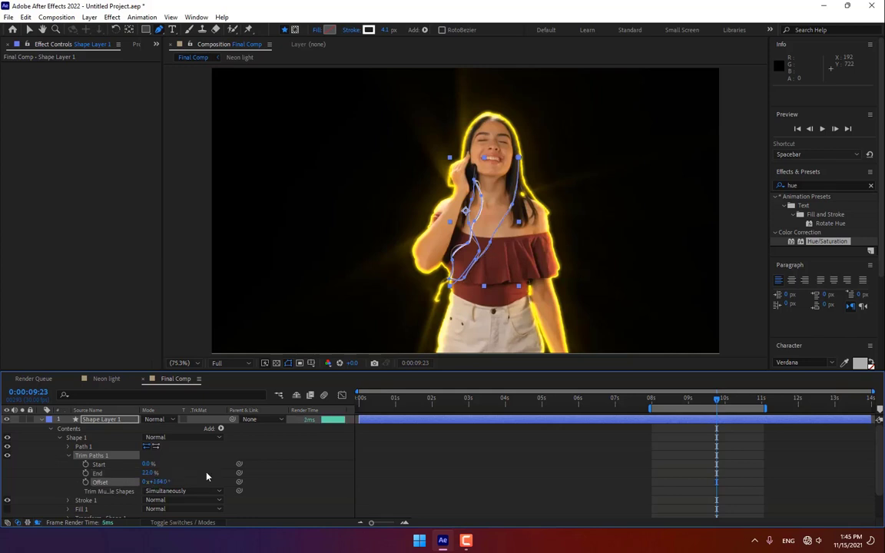
mouse_move(149, 472)
mouse_down()
mouse_move(136, 476)
mouse_move(172, 481)
mouse_move(131, 473)
mouse_move(179, 480)
mouse_up()
click(165, 479)
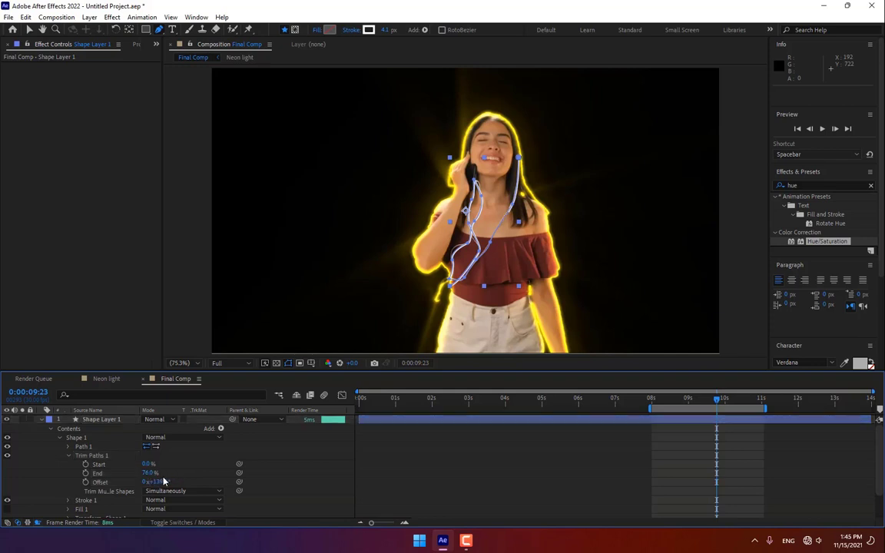
click(163, 481)
mouse_move(154, 482)
mouse_down()
mouse_move(136, 483)
mouse_move(149, 473)
mouse_move(174, 477)
mouse_move(134, 482)
mouse_move(158, 470)
mouse_move(123, 470)
mouse_move(184, 470)
mouse_up()
click(158, 481)
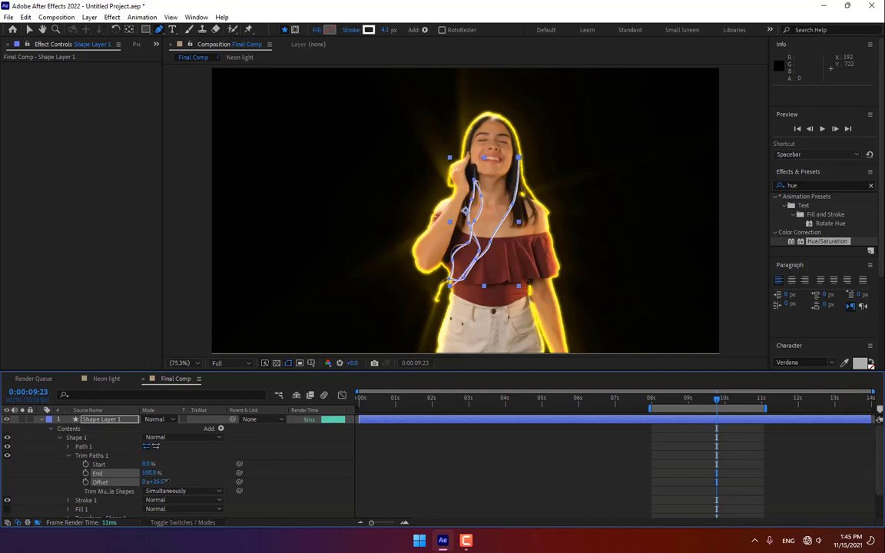
key(Return)
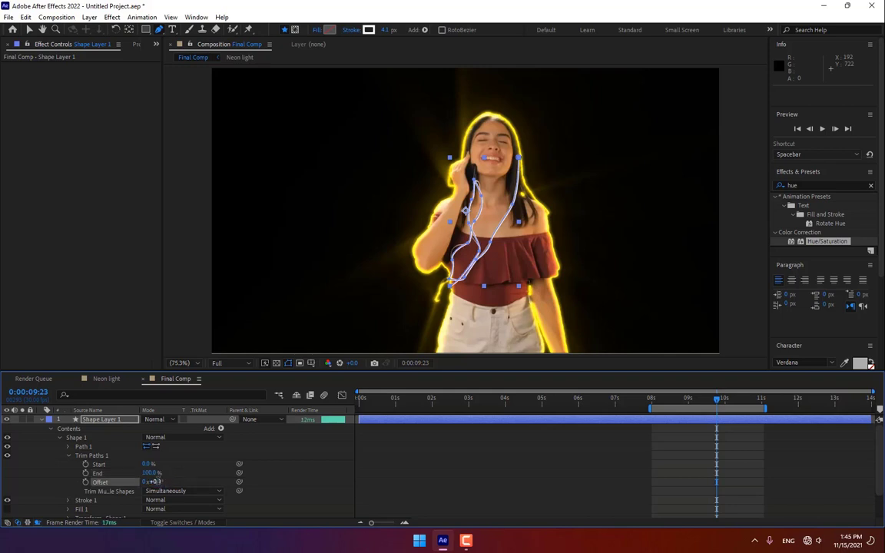
Step: Set the cable's Trim Paths End to 0% and keyframe it at 0:00:09:20
drag(150, 473, 81, 474)
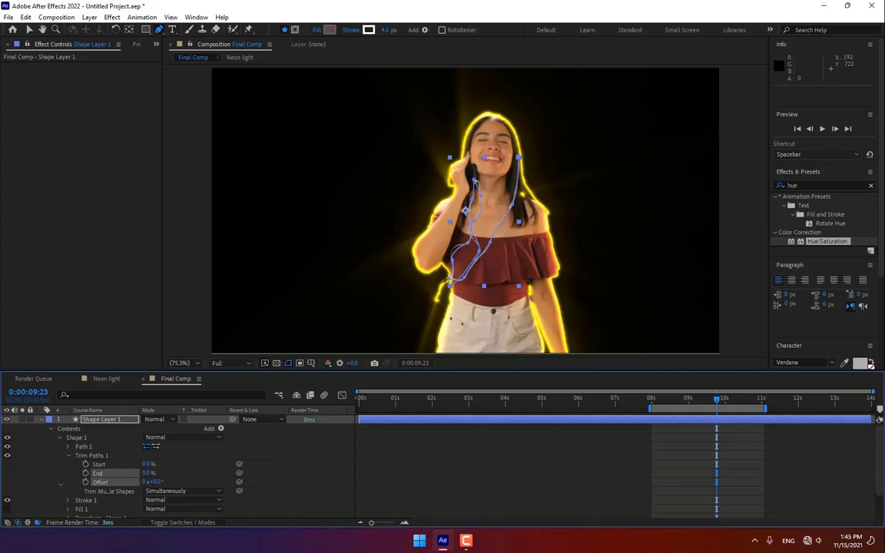
click(715, 399)
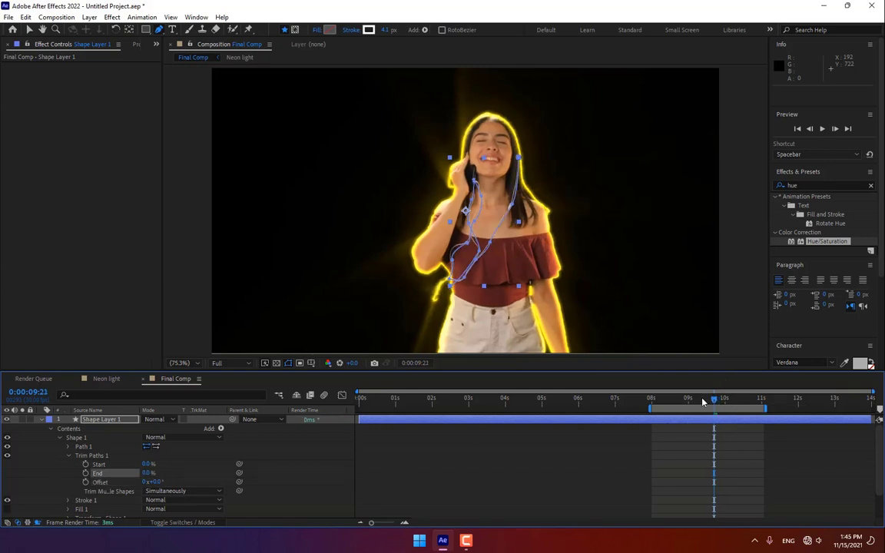
key(Page_Up)
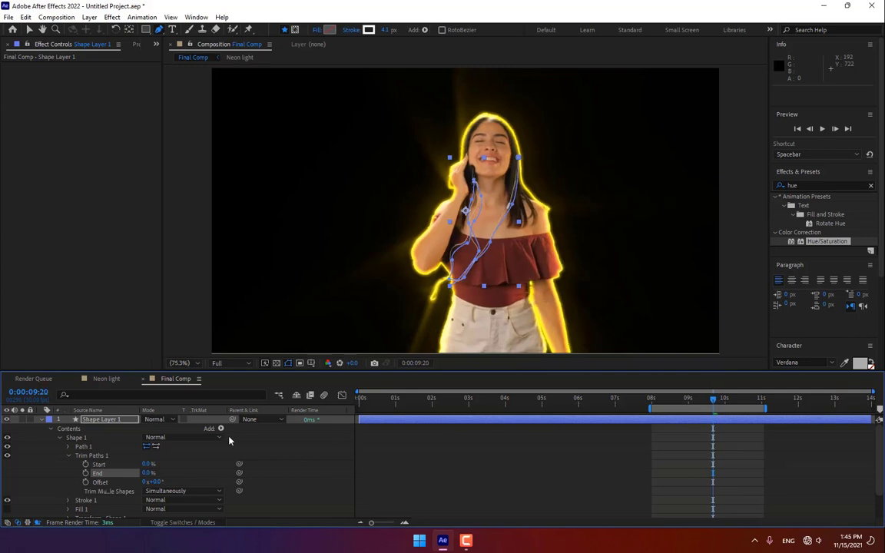
click(85, 473)
Step: At 0:00:09:25, set the cable's Trim Paths End to 100% as a second keyframe
key(Page_Down)
key(Page_Down)
key(Page_Down)
key(Page_Down)
key(Page_Down)
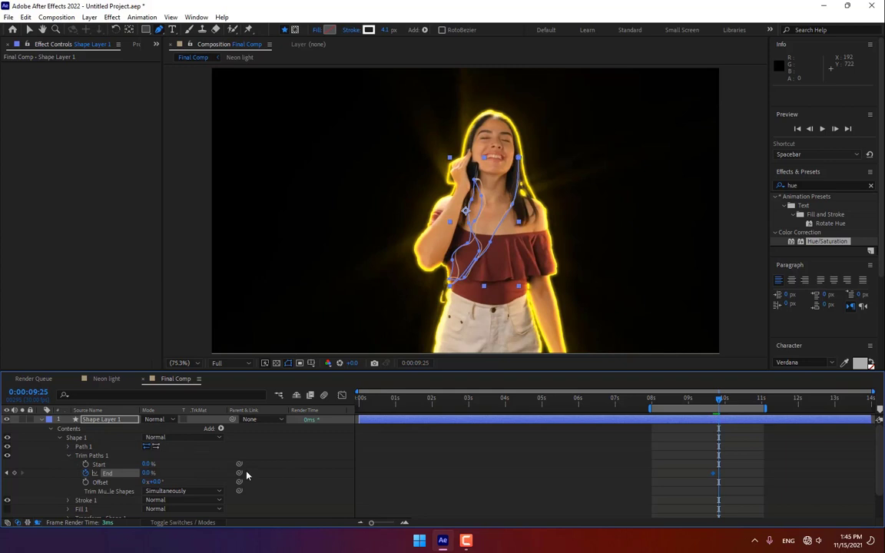
drag(148, 474, 223, 459)
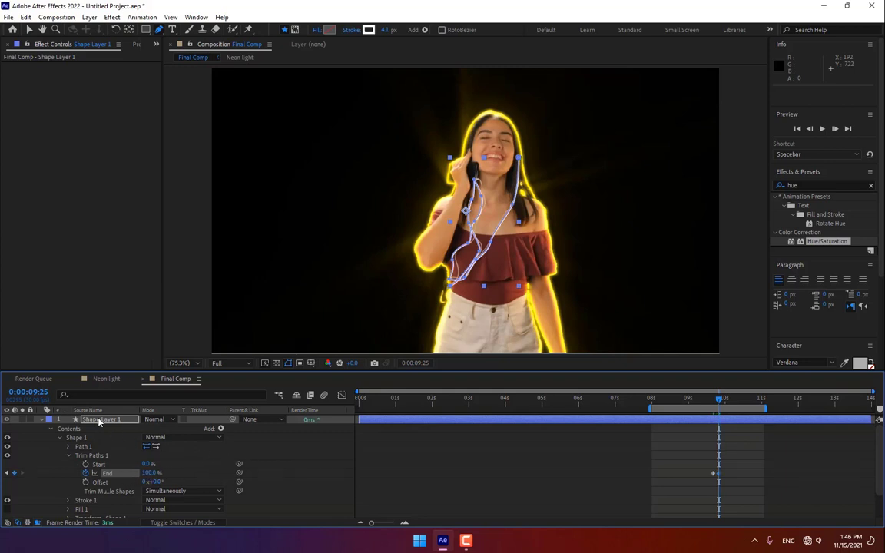
Step: Return to 0:00:09:20 and start keyframing the Position of Shape Layer 1
key(Page_Up)
key(Page_Up)
key(Page_Up)
key(Page_Up)
key(Page_Up)
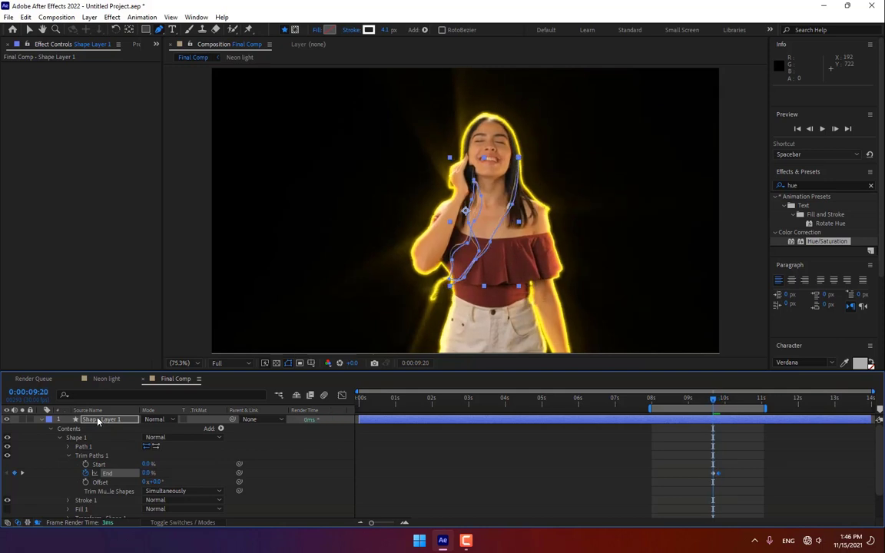
key(p)
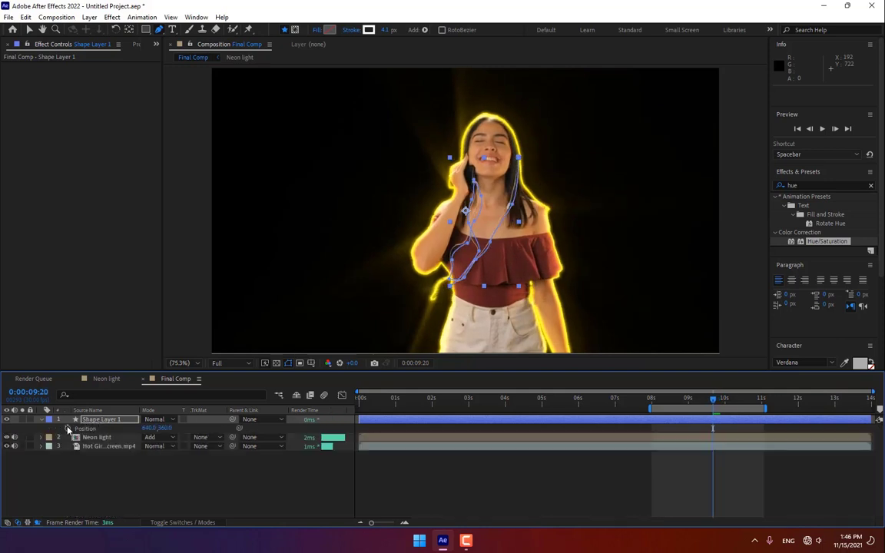
click(67, 428)
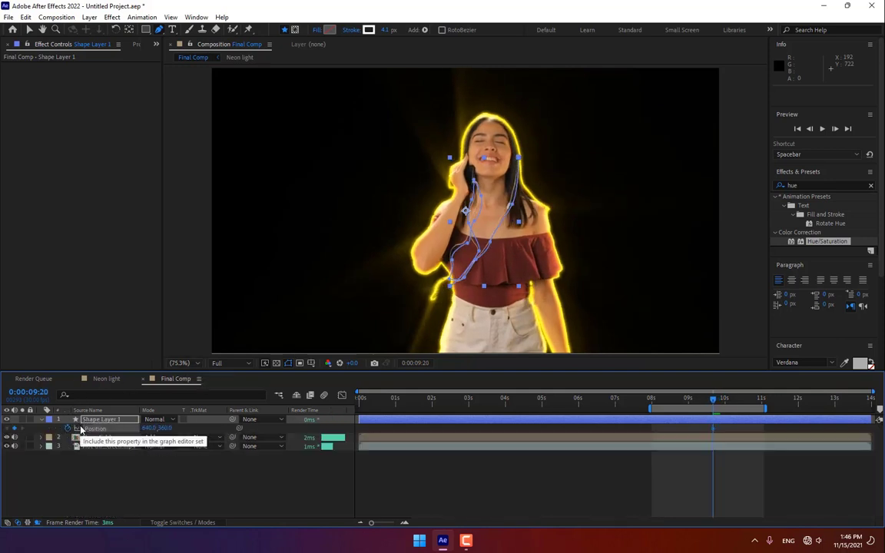
Step: Expand the shape layer's transform properties and nudge the cable to position 629, 360 at 0:00:09:20
key(F2)
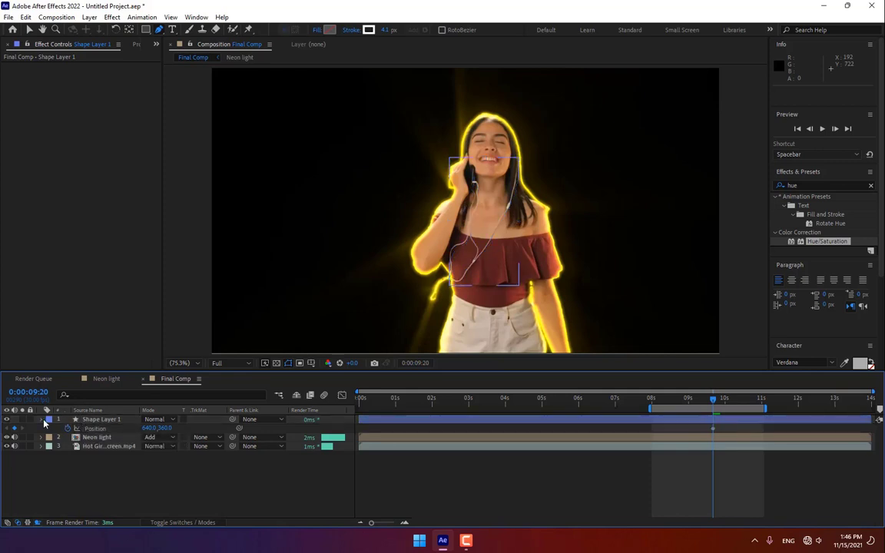
click(40, 420)
click(41, 420)
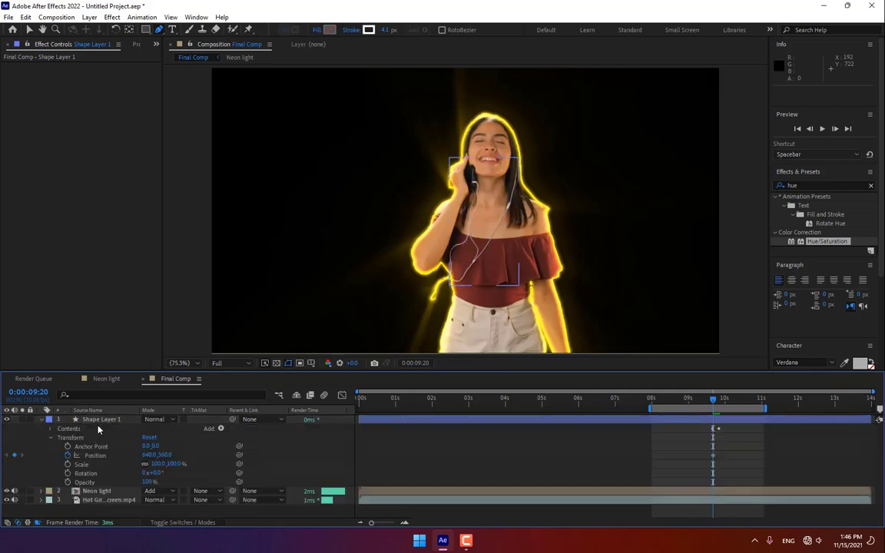
click(100, 420)
key(Left)
key(Left)
key(Left)
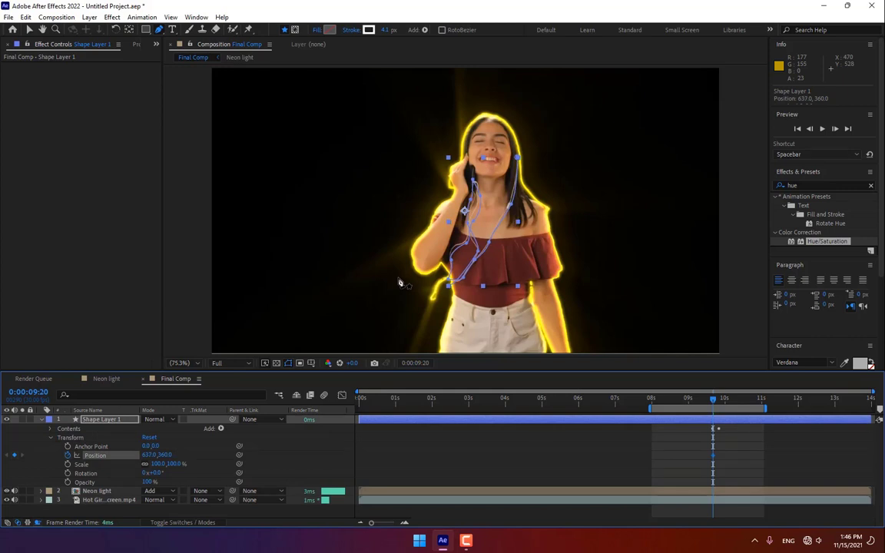
key(Left)
key(Left)
key(Left)
key(Left)
key(Left)
key(Left)
key(Left)
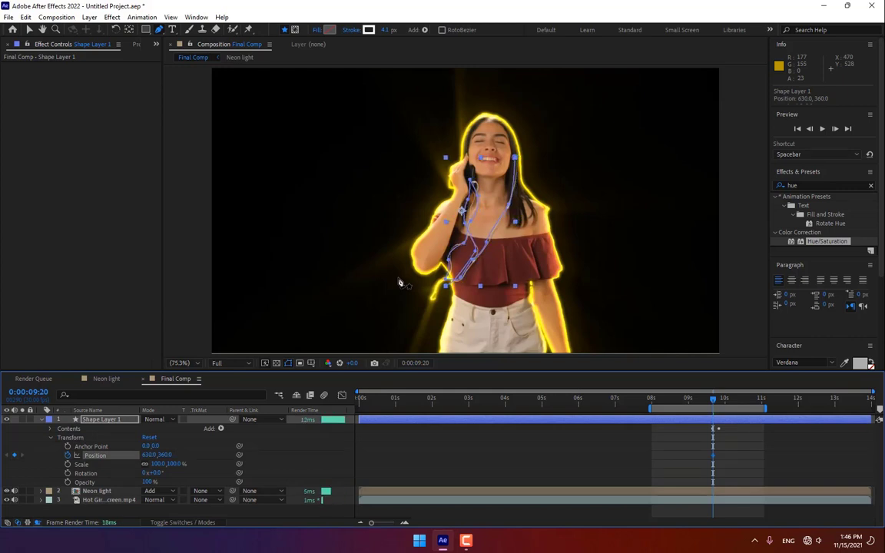
click(68, 455)
key(Right)
key(Right)
key(Right)
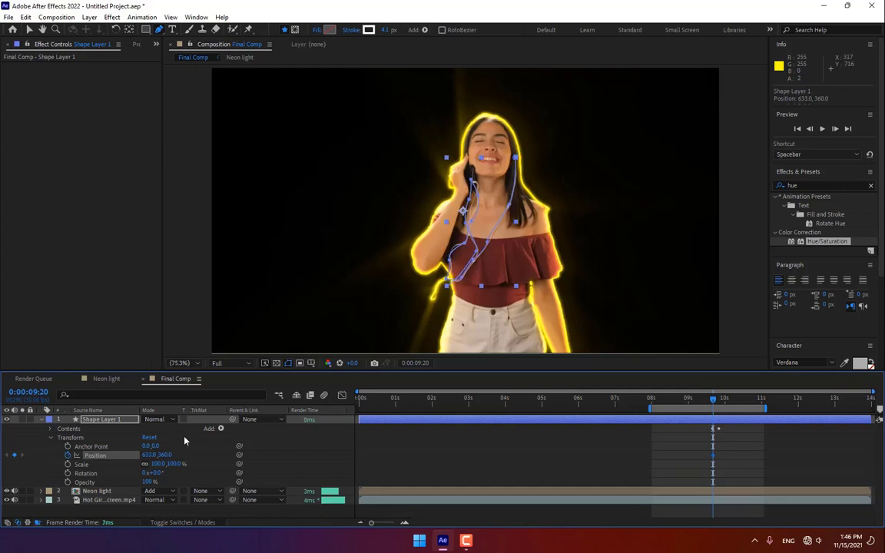
key(Left)
key(Left)
key(Left)
key(Left)
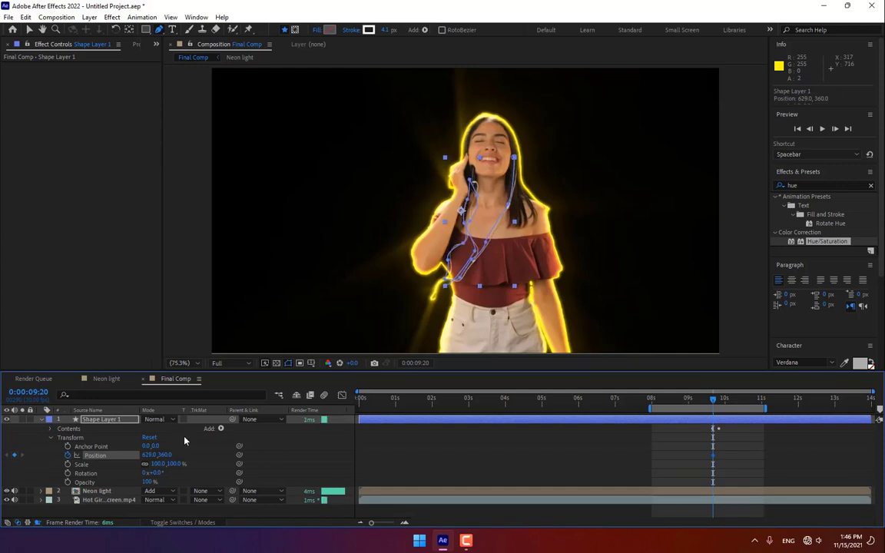
Step: Play forward to 0:00:09:29 and nudge the cable shape to position 648, 357 so it follows the dancer
key(space)
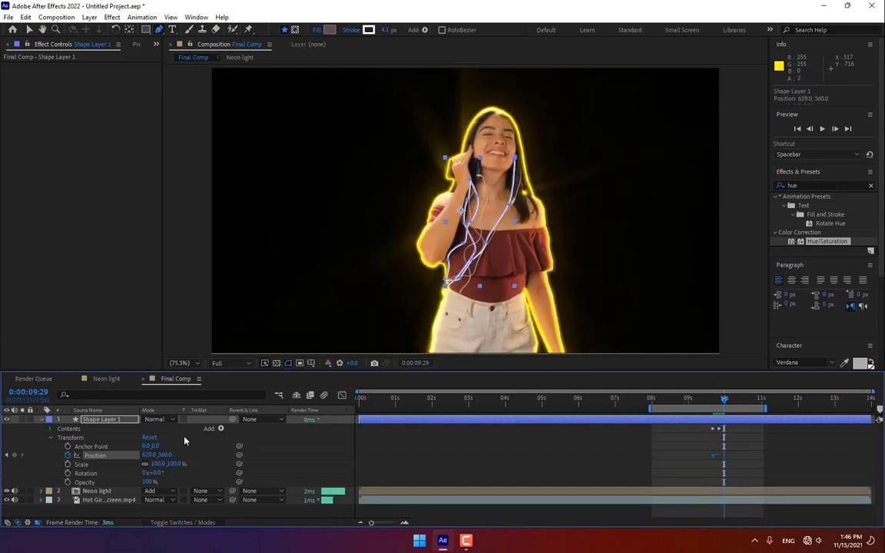
click(97, 420)
key(Right)
key(Right)
key(Right)
key(Right)
key(Right)
key(Right)
key(Right)
key(Right)
key(Right)
key(Right)
key(Right)
key(Right)
key(Right)
key(Up)
key(Up)
key(Up)
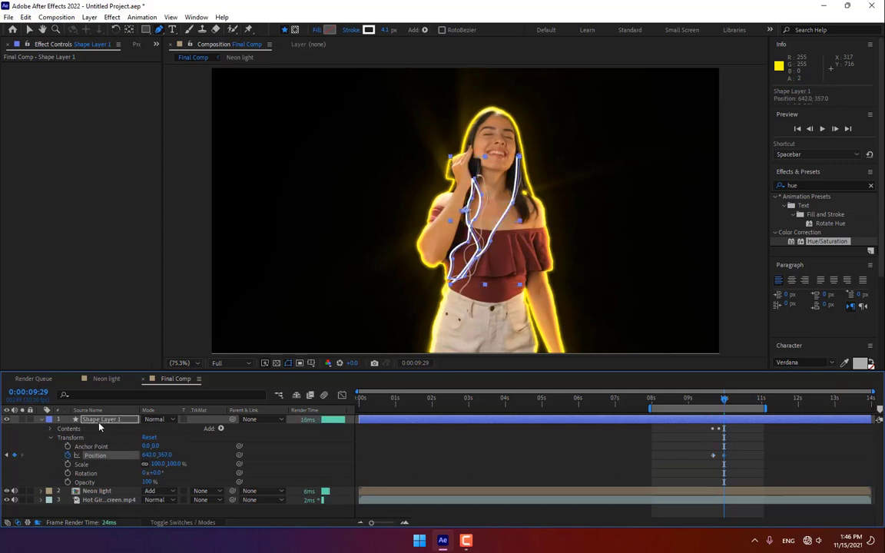
key(Right)
key(Right)
key(Right)
key(Right)
key(Right)
key(Right)
key(Right)
key(Right)
key(Right)
key(Right)
key(Right)
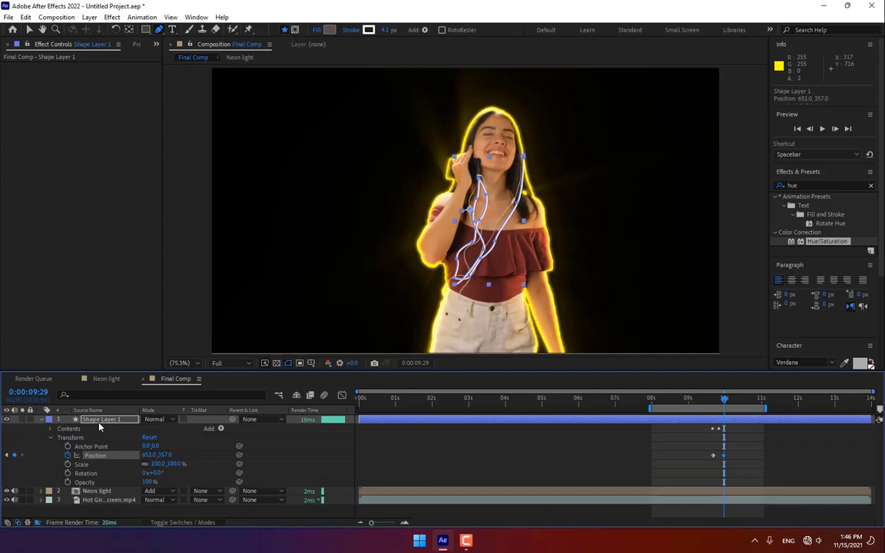
key(Left)
key(Left)
key(Left)
key(Left)
key(Left)
key(Left)
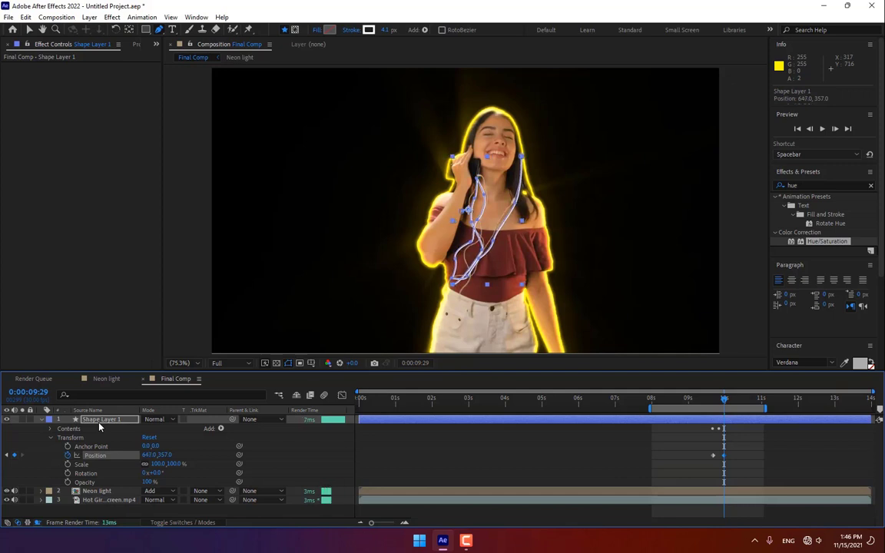
key(Right)
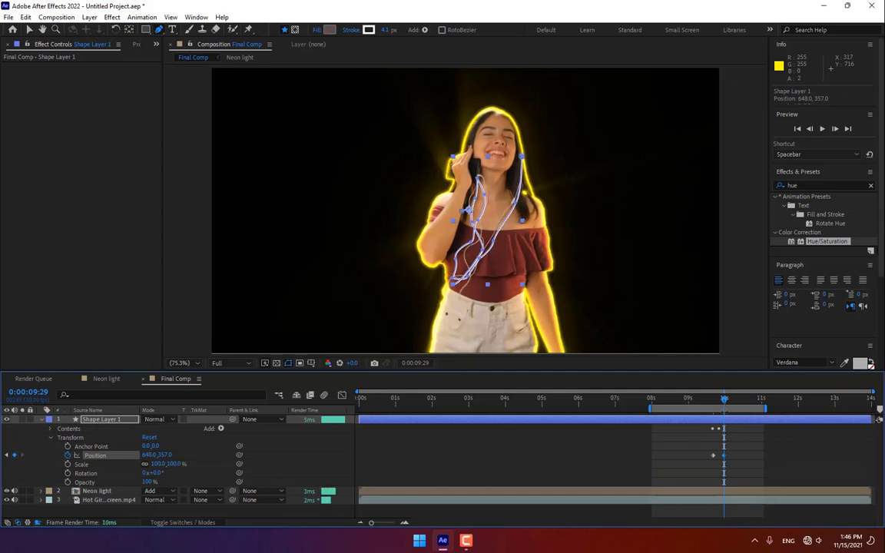
Step: Reveal the shape layer's keyframes and move the 100% End keyframe to 0:00:09:29
key(u)
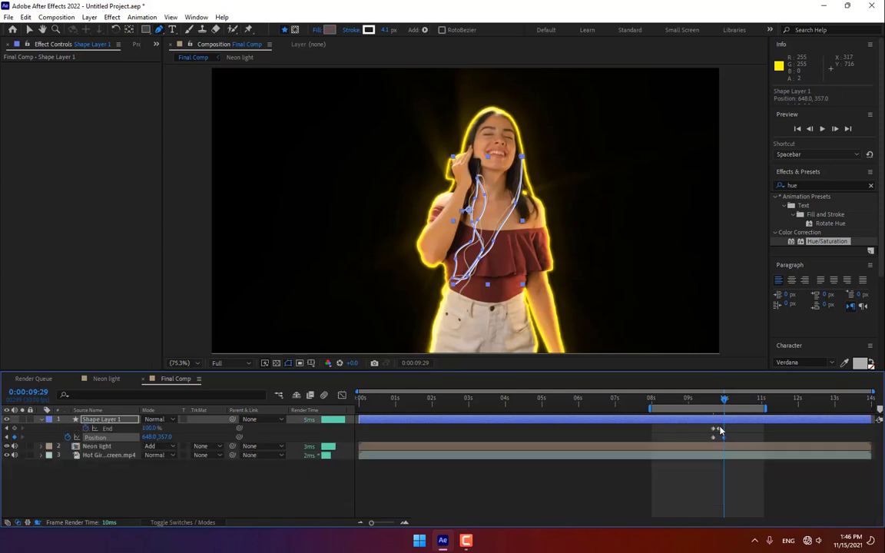
drag(720, 431, 726, 409)
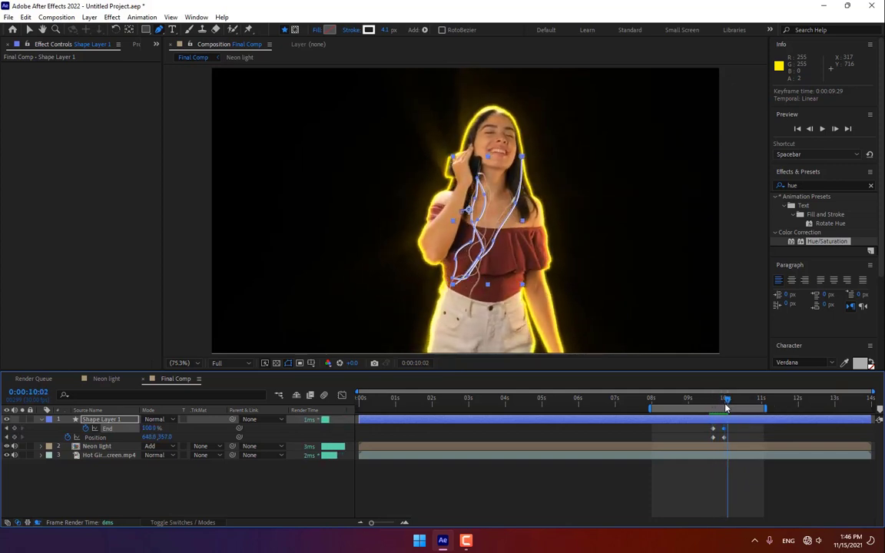
Step: At 0:00:10:02, nudge the cable shape layer to position 656, 357
click(118, 420)
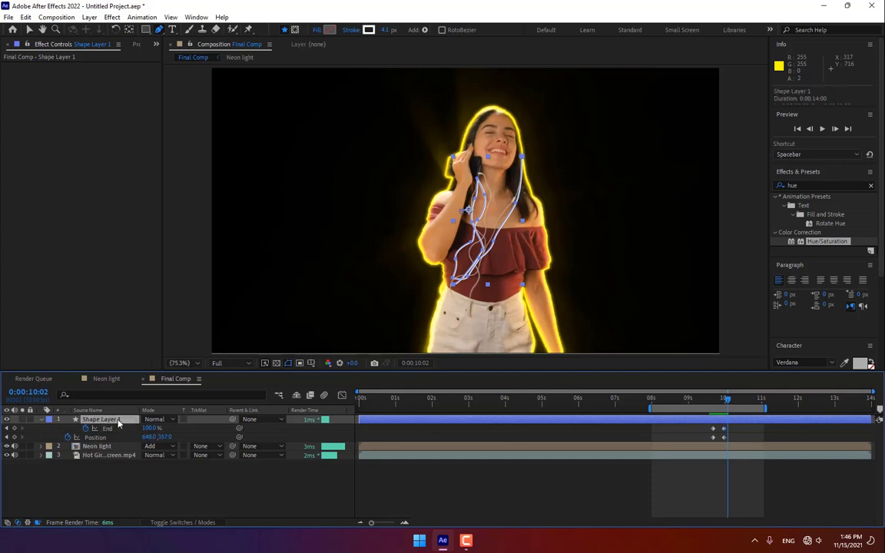
key(Page_Down)
key(Page_Up)
key(Right)
key(Right)
key(Right)
key(Right)
key(Right)
key(Right)
key(Right)
key(Right)
key(Right)
key(Right)
key(Right)
key(Right)
key(Right)
key(Right)
key(Right)
key(Right)
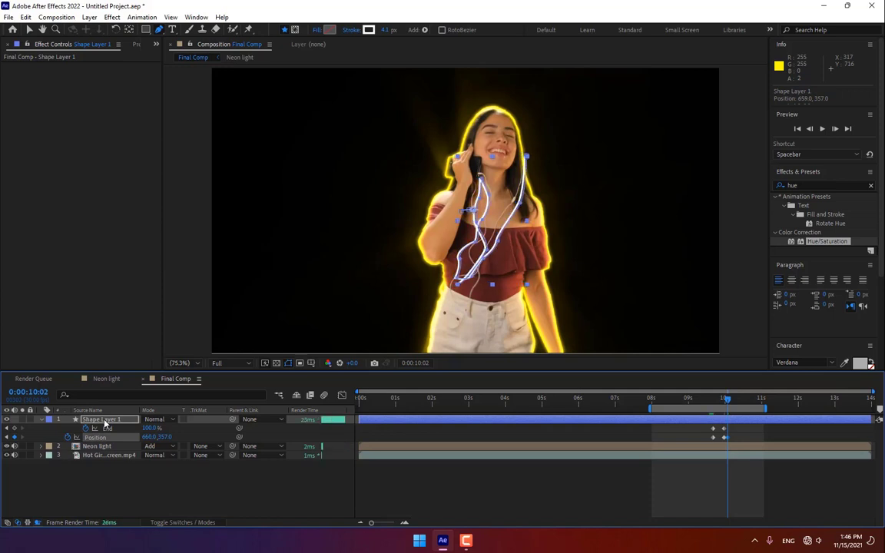
key(Left)
key(Left)
key(Left)
key(Left)
key(Left)
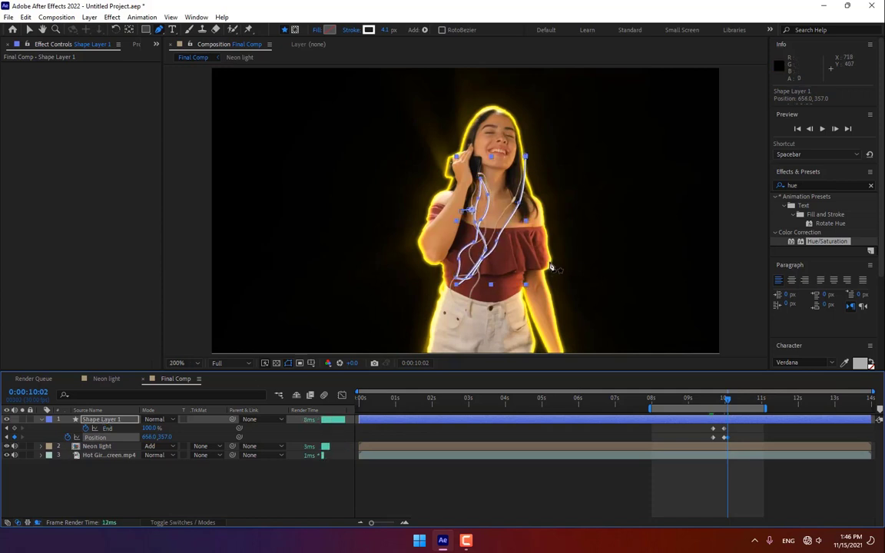
Step: Keyframe the cable's Trim Paths Start at 0% on 0:00:09:25 and at 100% on 0:00:10:04
scroll(552, 267, up, 3)
scroll(551, 268, down, 3)
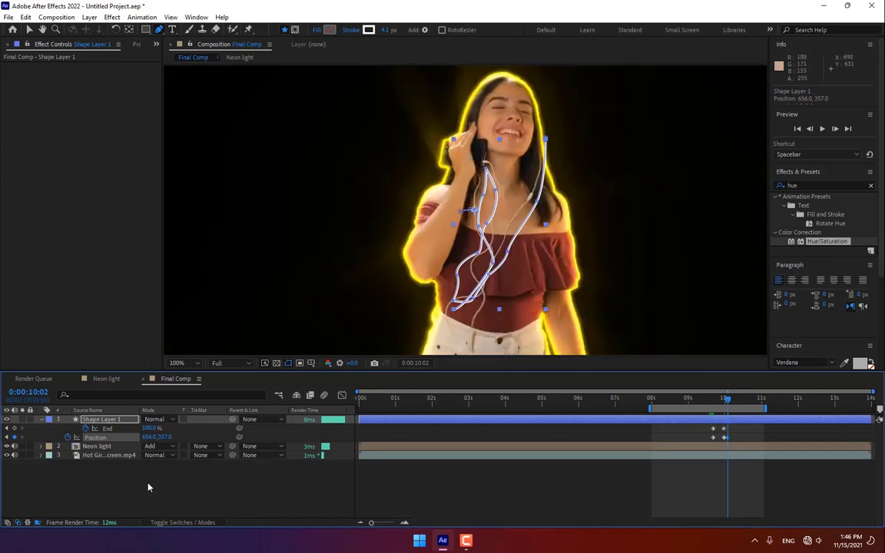
click(41, 419)
click(43, 420)
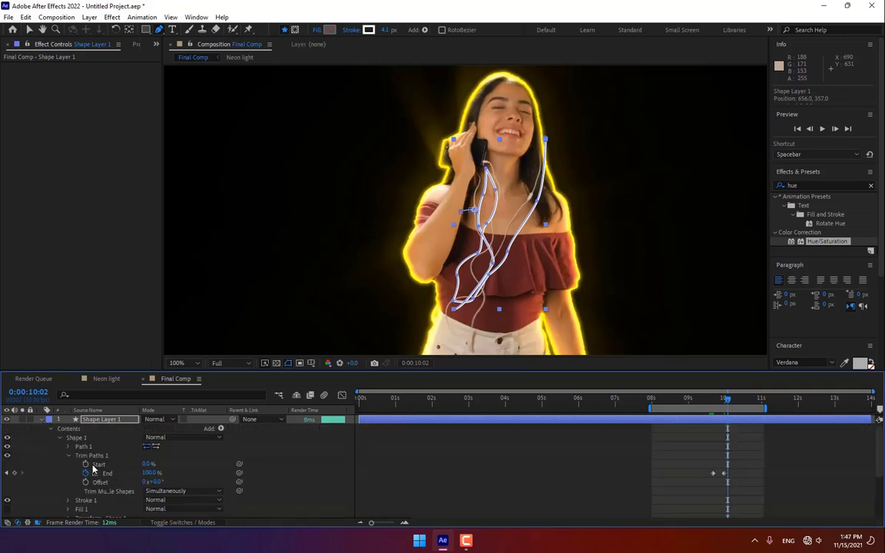
click(718, 405)
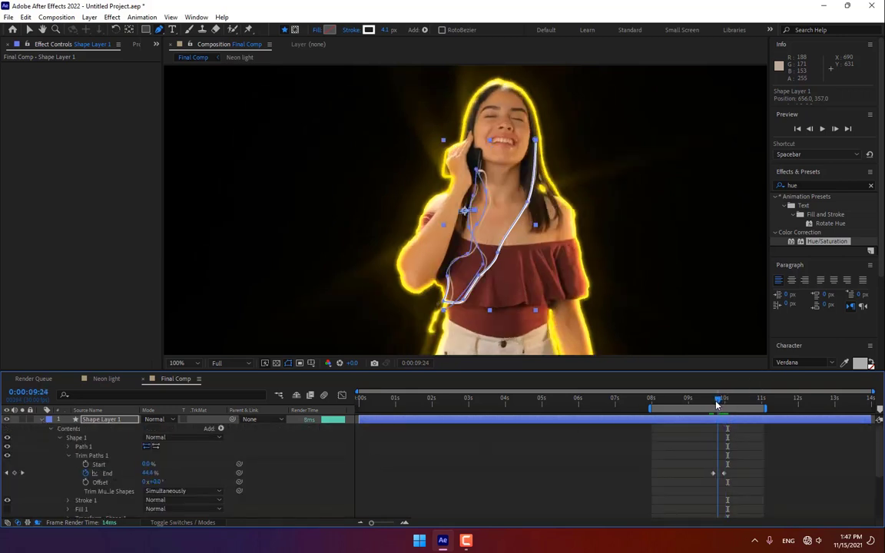
click(86, 465)
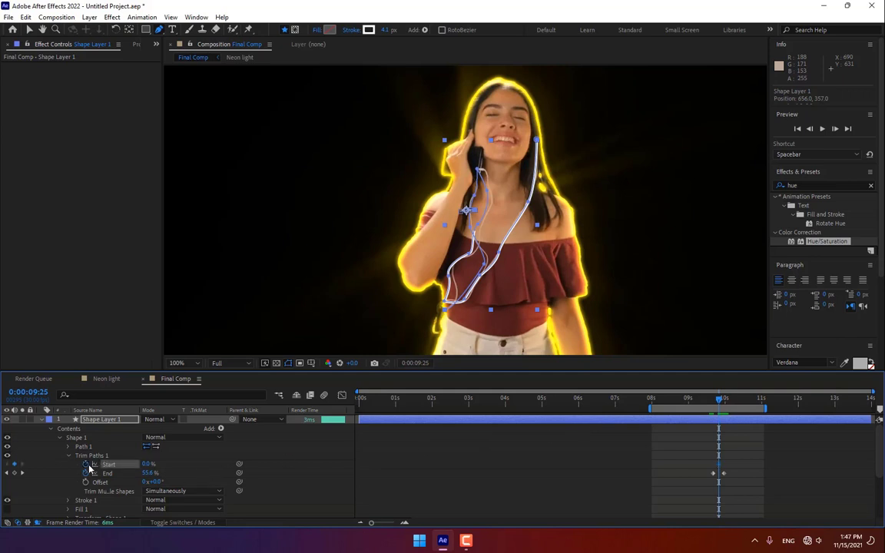
drag(718, 406, 730, 407)
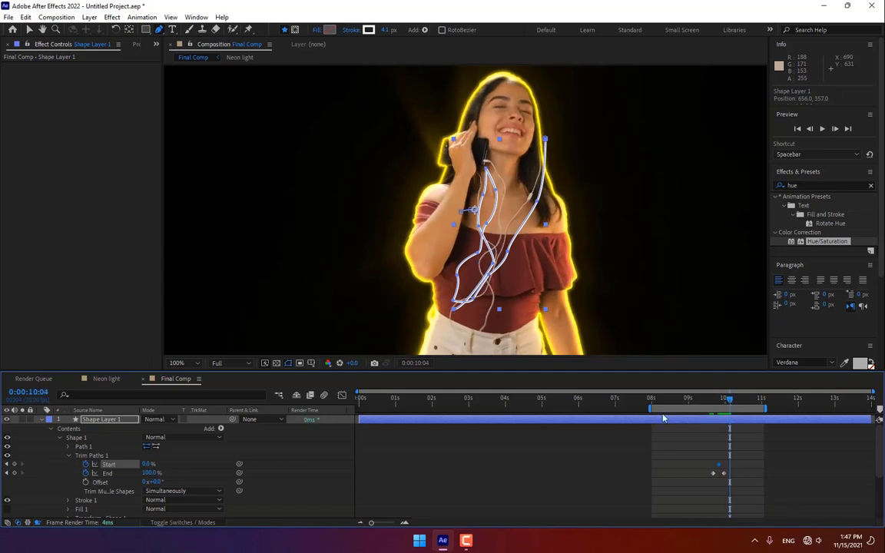
drag(146, 465, 224, 467)
click(318, 479)
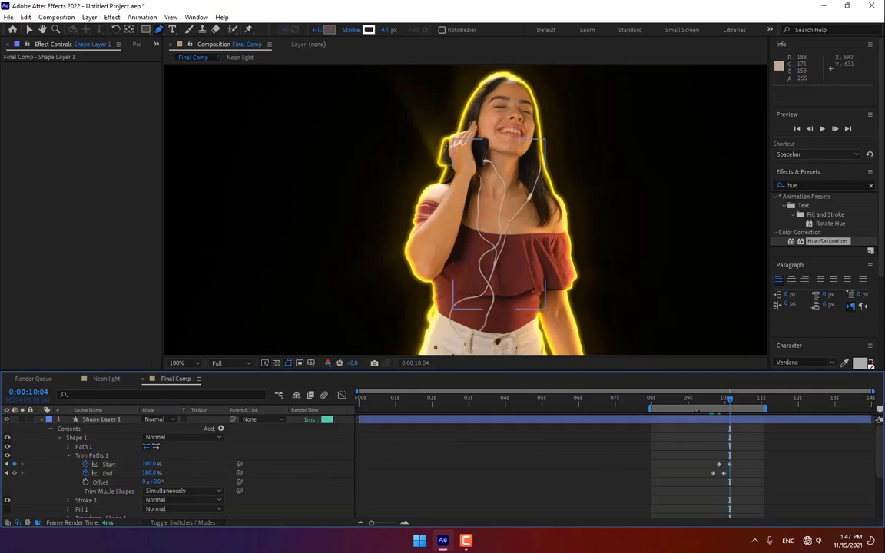
Step: Thin the cable's stroke to 2 px and change its color to cyan 00FFEA
mouse_move(709, 405)
mouse_down()
mouse_move(734, 408)
mouse_move(720, 413)
mouse_up()
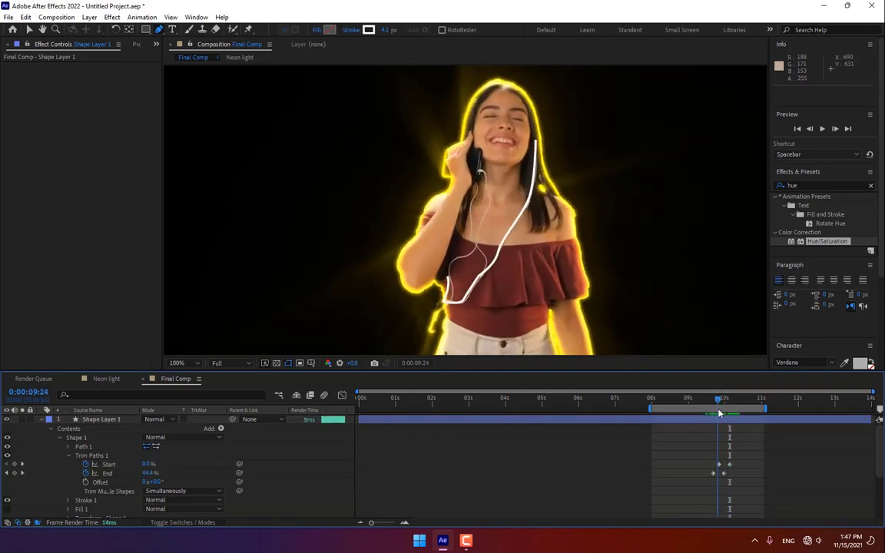
click(116, 420)
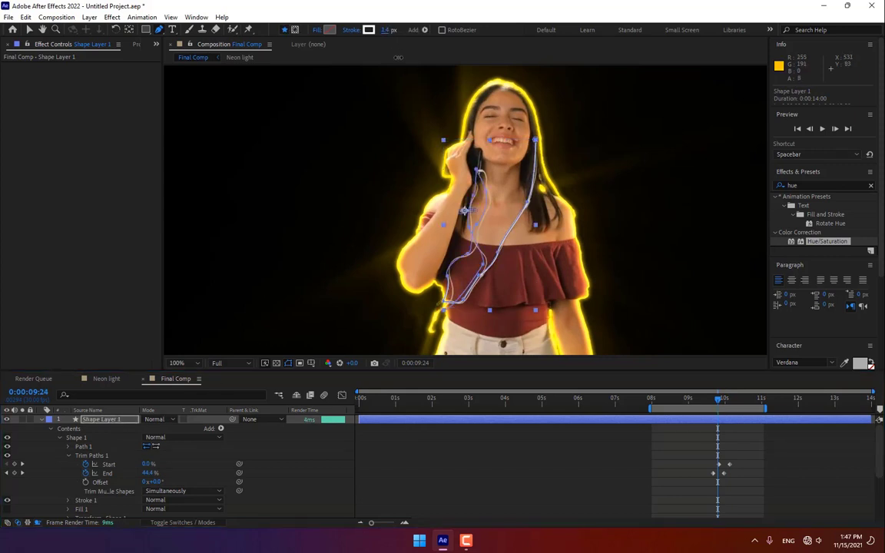
click(369, 29)
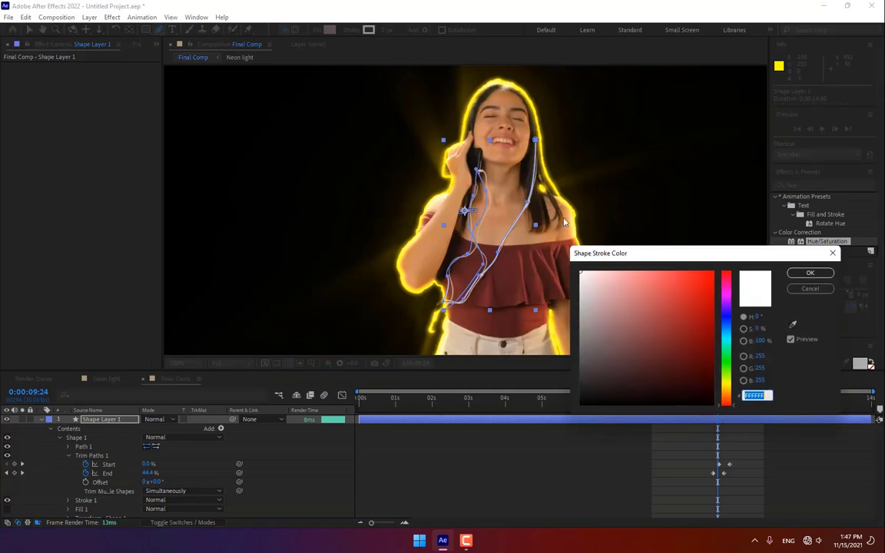
click(726, 338)
drag(728, 337, 732, 346)
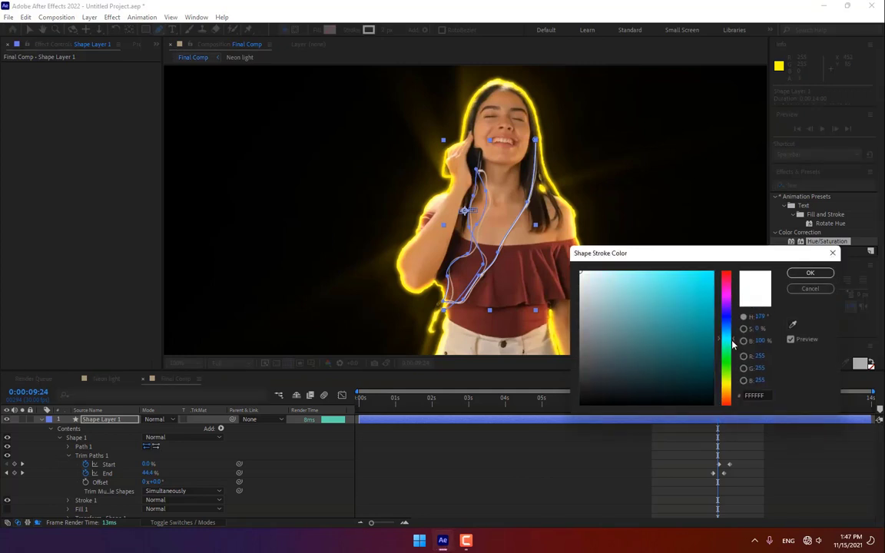
drag(607, 253, 496, 256)
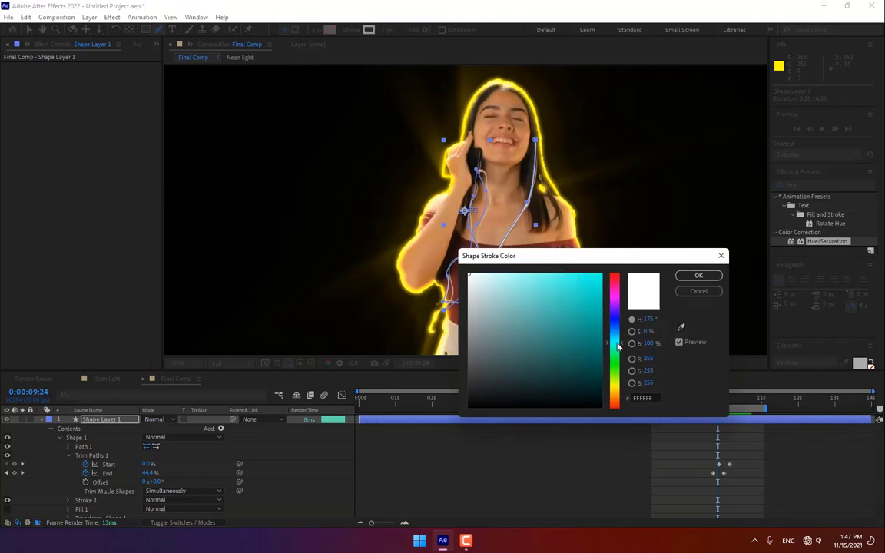
click(589, 292)
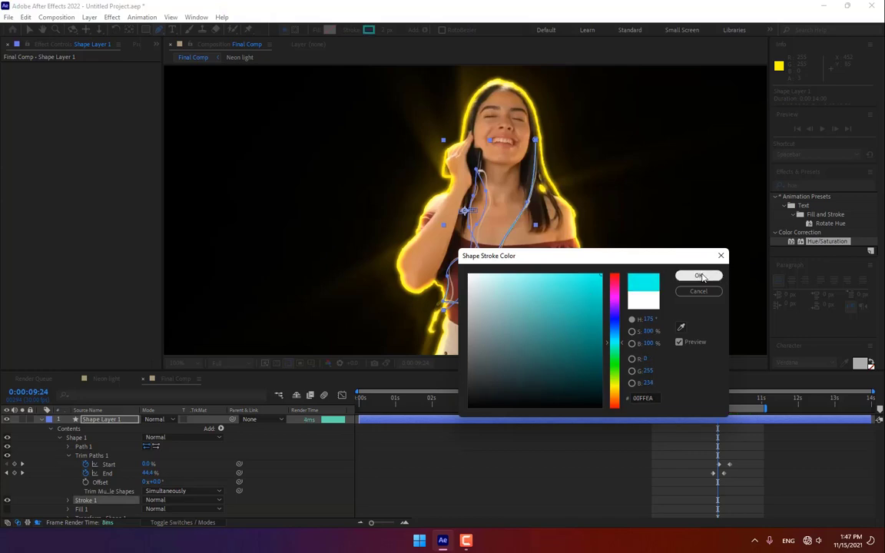
click(697, 275)
Step: Find the Stylize Glow effect and apply it twice to the cable shape layer
key(ctrl+5)
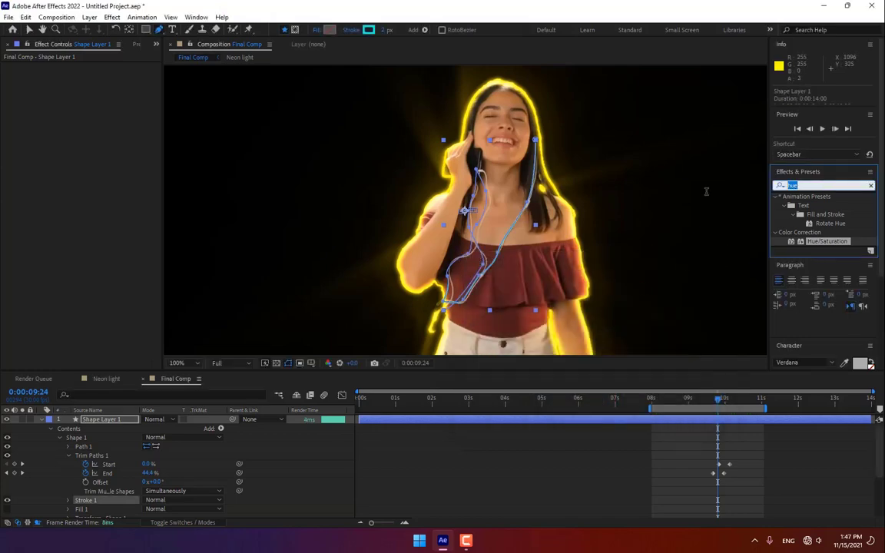
text(glow)
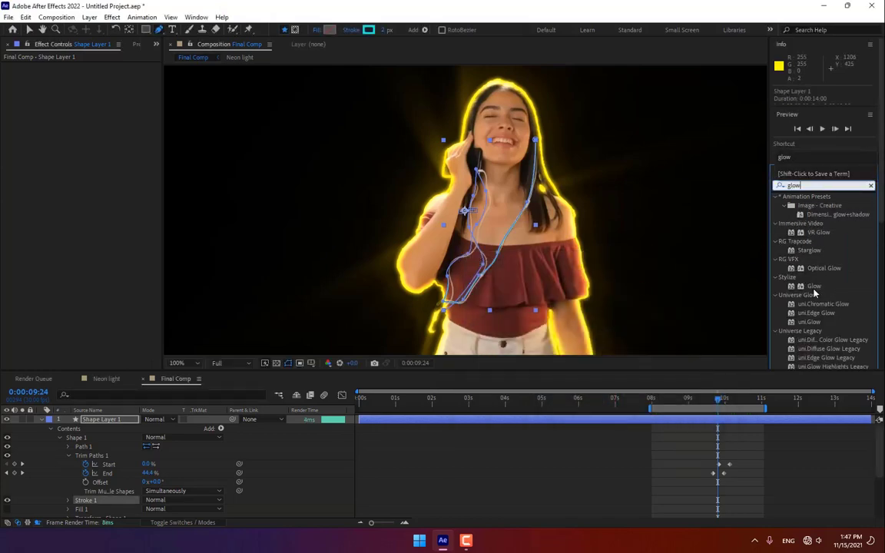
double_click(813, 286)
double_click(814, 286)
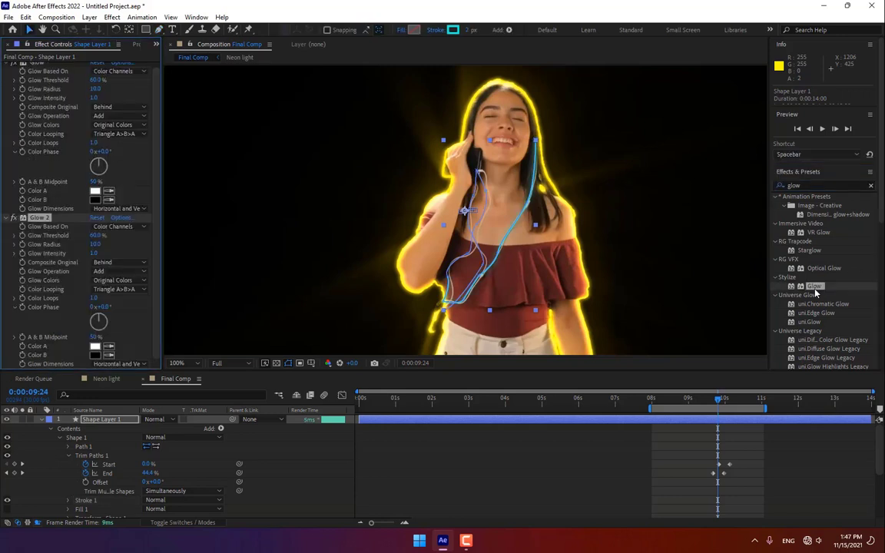
click(696, 449)
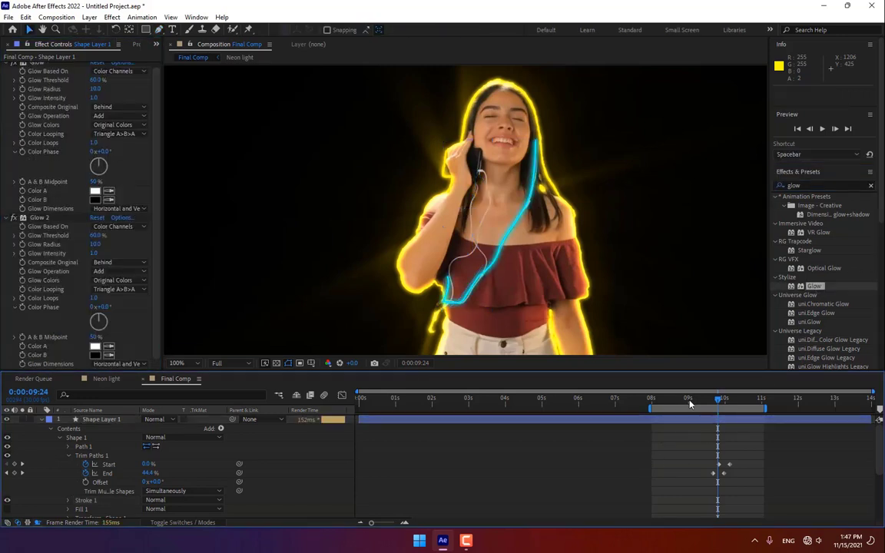
Step: Extend the work area's end and, at 0:00:10:19, draw a Pen path from the fingertips along the forearm, around the elbow to the sleeve
drag(718, 400, 777, 408)
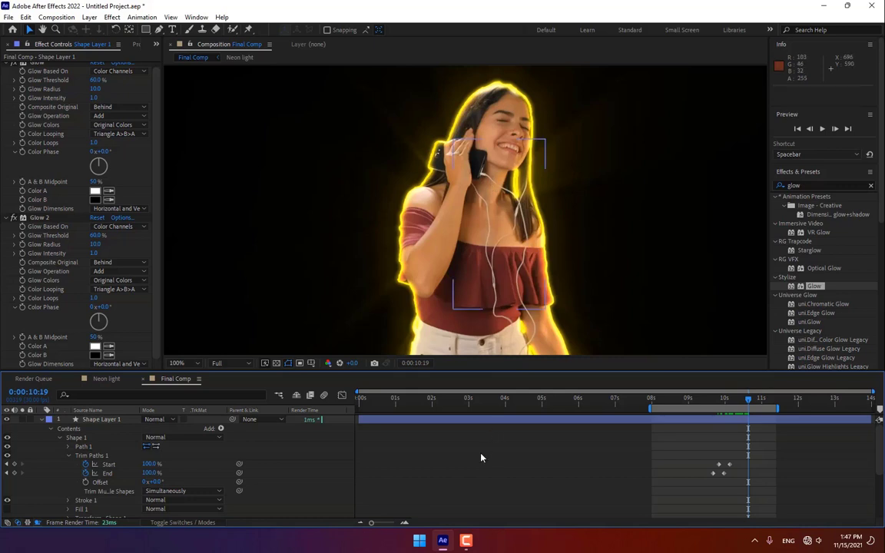
click(159, 29)
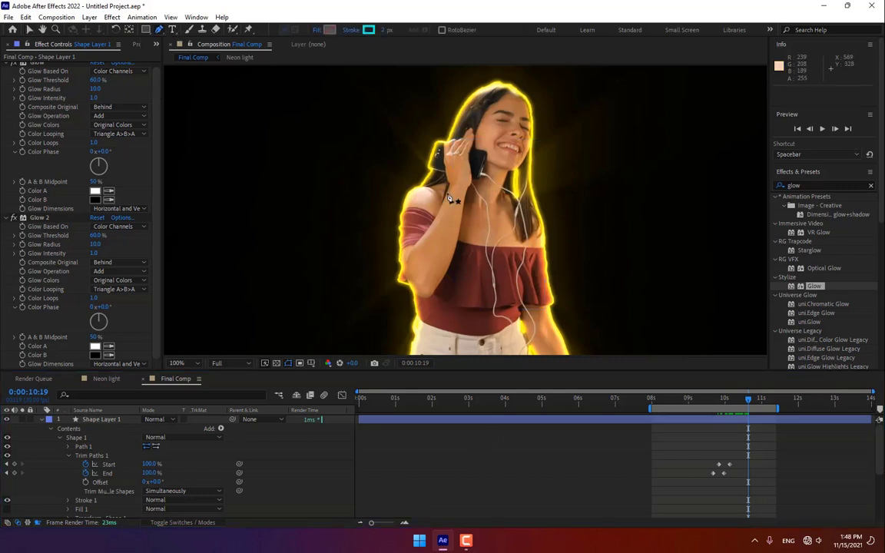
click(474, 137)
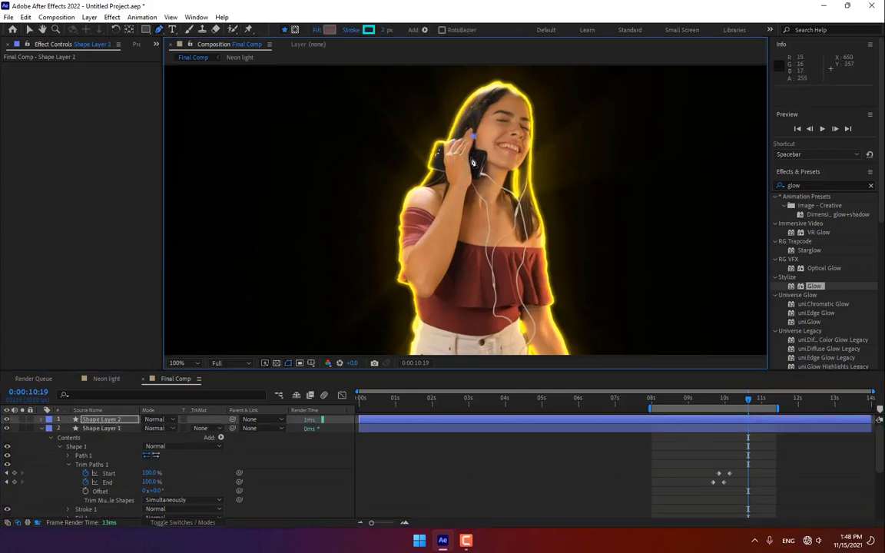
drag(471, 163, 475, 178)
click(466, 209)
click(449, 272)
click(435, 295)
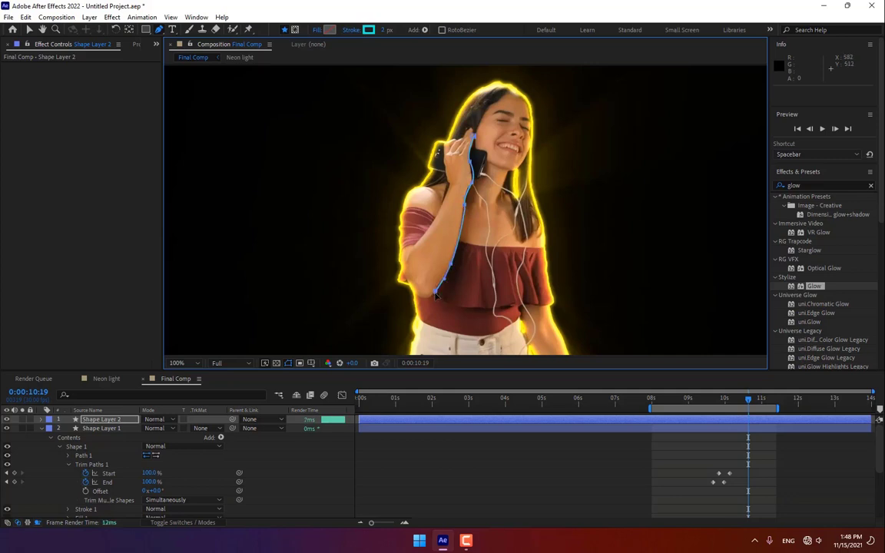
click(414, 298)
click(402, 259)
Step: Give the arm line a light red stroke and apply the Glow effect to it twice
click(130, 425)
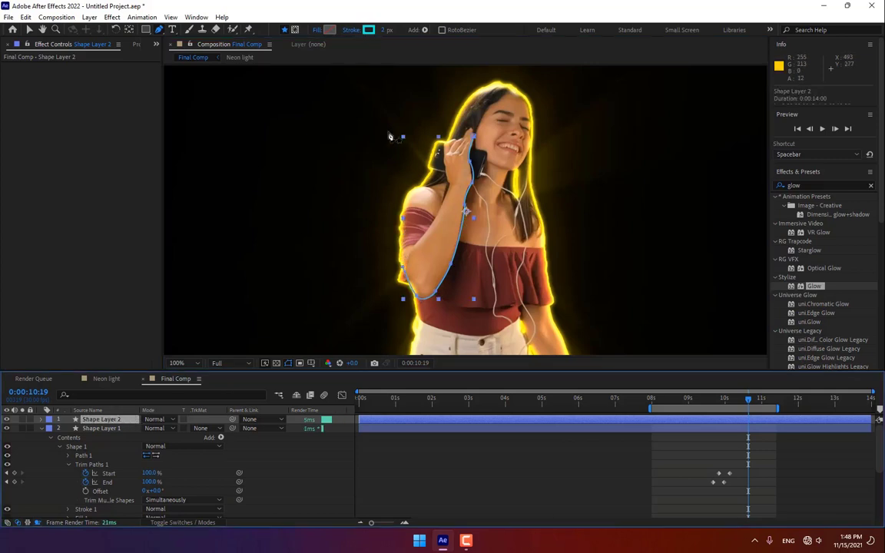
click(369, 30)
mouse_move(614, 291)
mouse_down()
mouse_move(613, 271)
mouse_move(590, 265)
mouse_up()
click(699, 275)
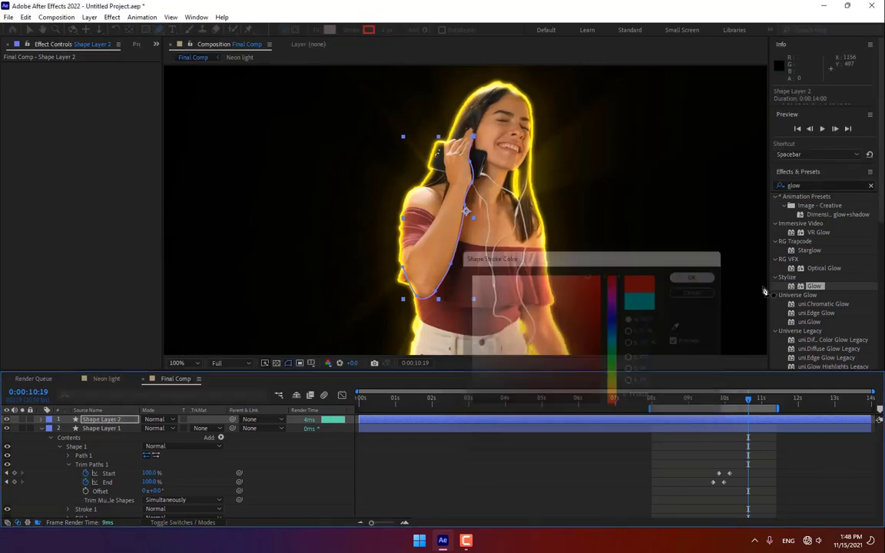
double_click(815, 287)
double_click(814, 286)
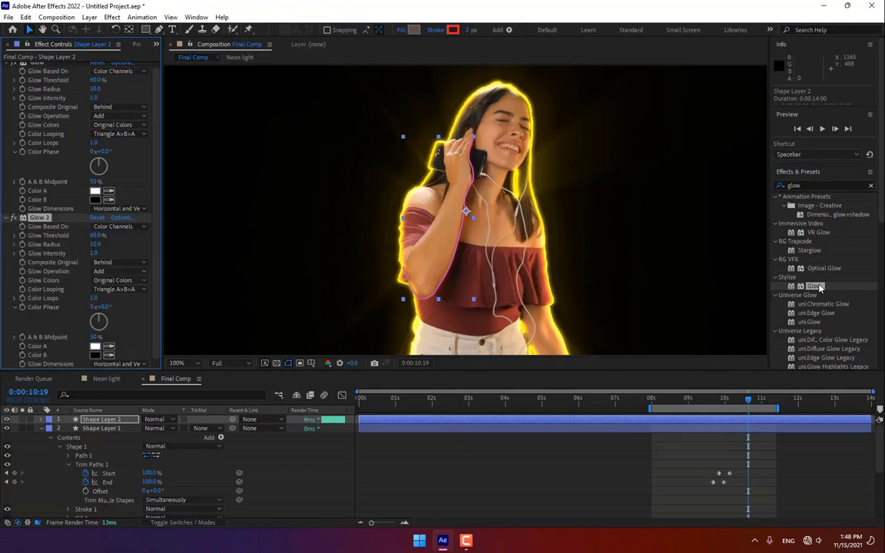
click(454, 32)
mouse_move(614, 316)
mouse_down()
mouse_move(614, 275)
mouse_move(573, 272)
mouse_move(612, 273)
mouse_move(506, 260)
mouse_move(533, 276)
mouse_move(541, 261)
mouse_move(532, 272)
mouse_up()
click(692, 275)
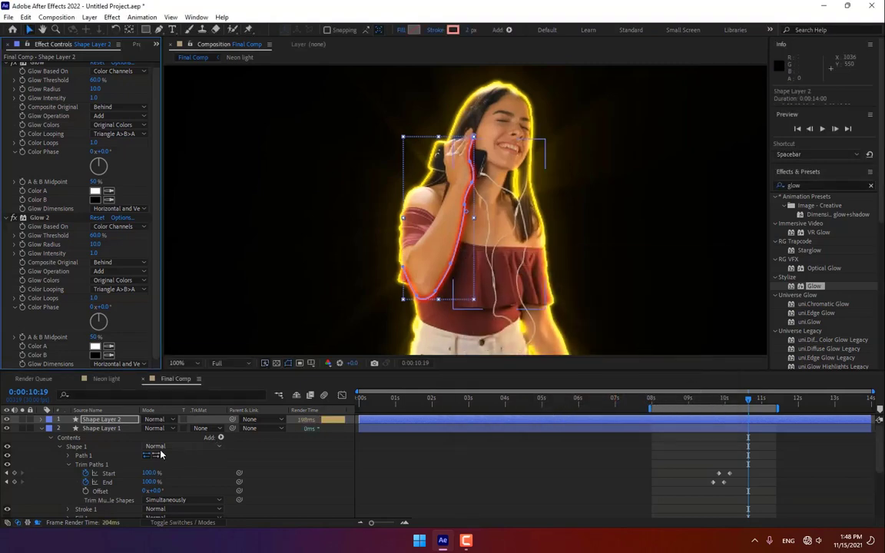
Step: Add Trim Paths to Shape Layer 2 and set its End to 0%
click(93, 420)
click(41, 421)
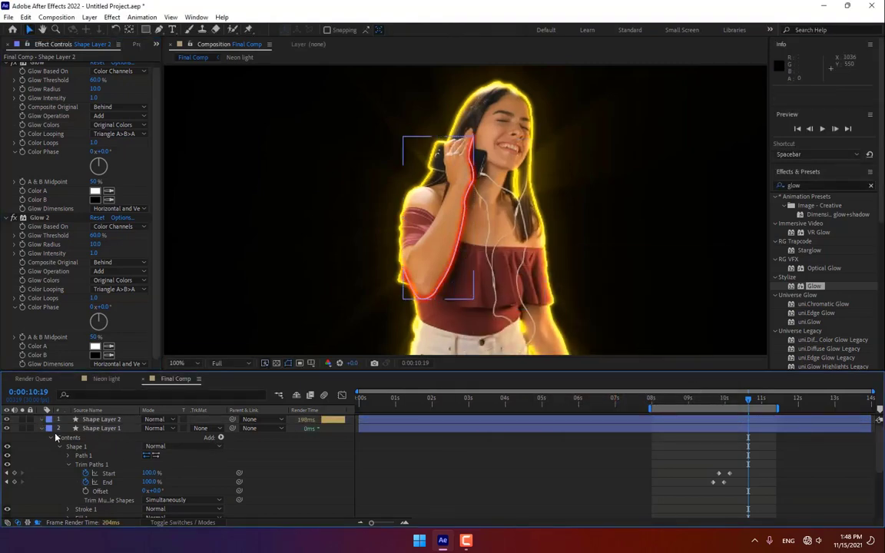
click(220, 429)
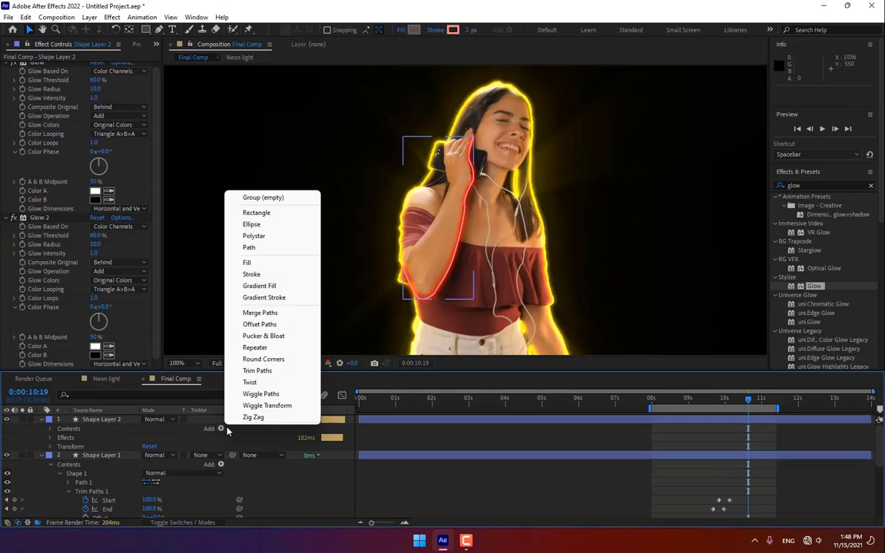
click(257, 371)
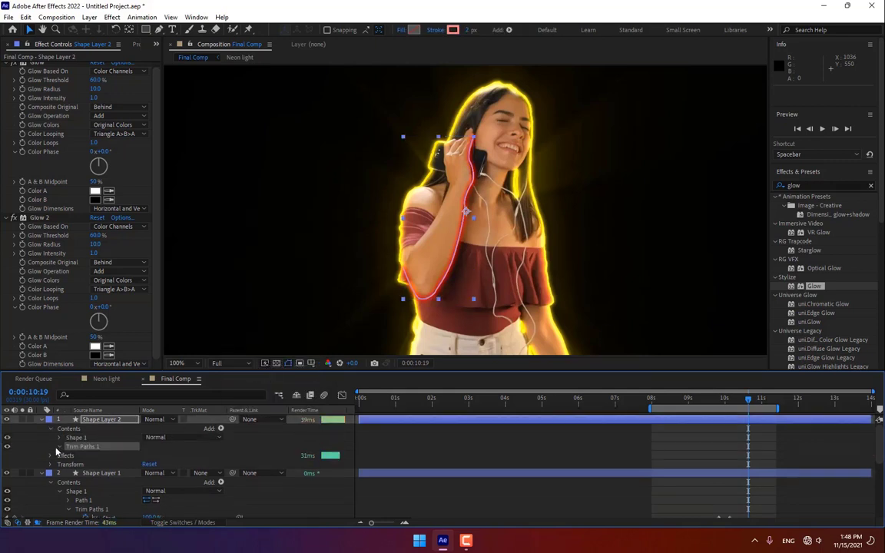
click(60, 446)
drag(147, 466, 92, 467)
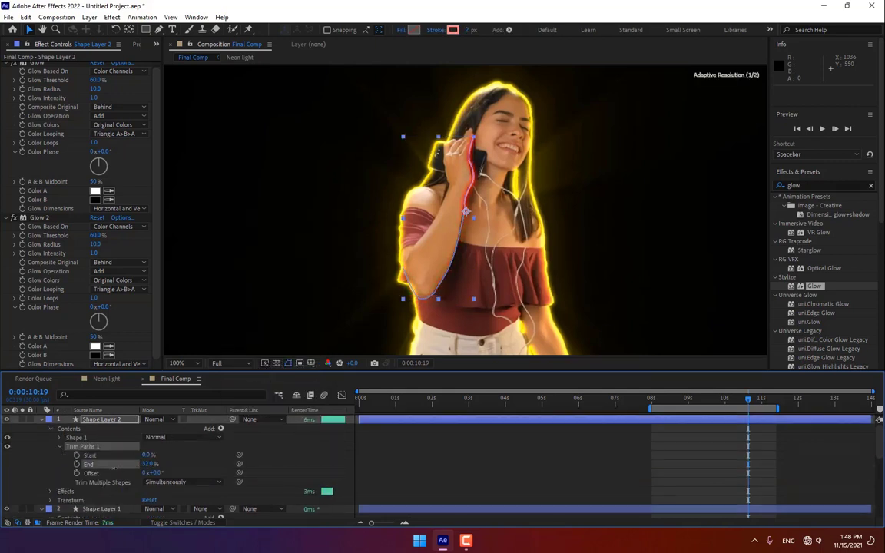
Step: Set the arm line's stroke width to 1 px
click(469, 30)
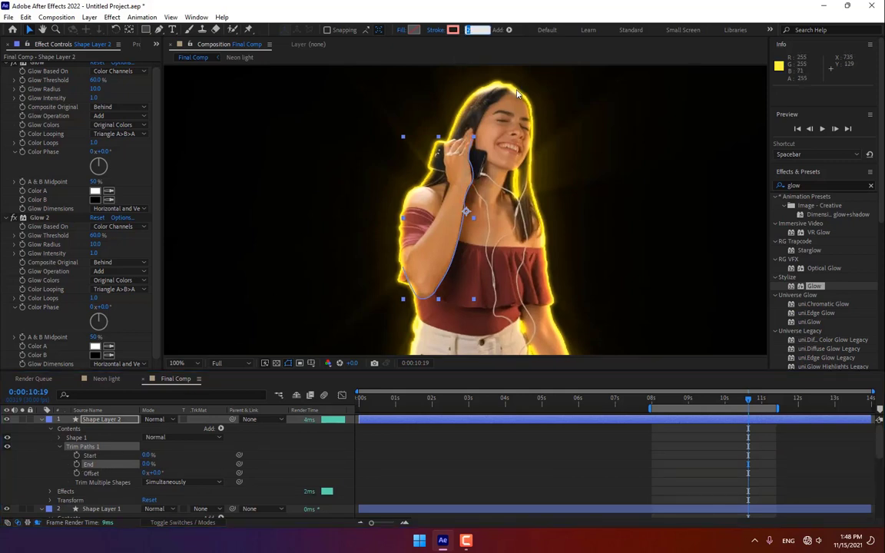
text(1)
key(Return)
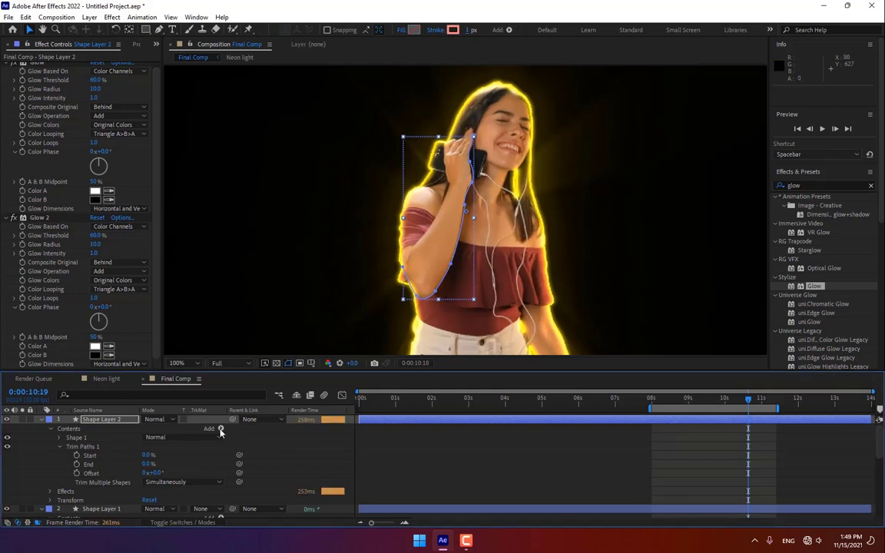
Step: At 0:00:10:14, nudge the arm line up along the forearm to position 650, 344 and keyframe its Position
key(Page_Up)
key(Page_Up)
key(Page_Up)
key(Page_Up)
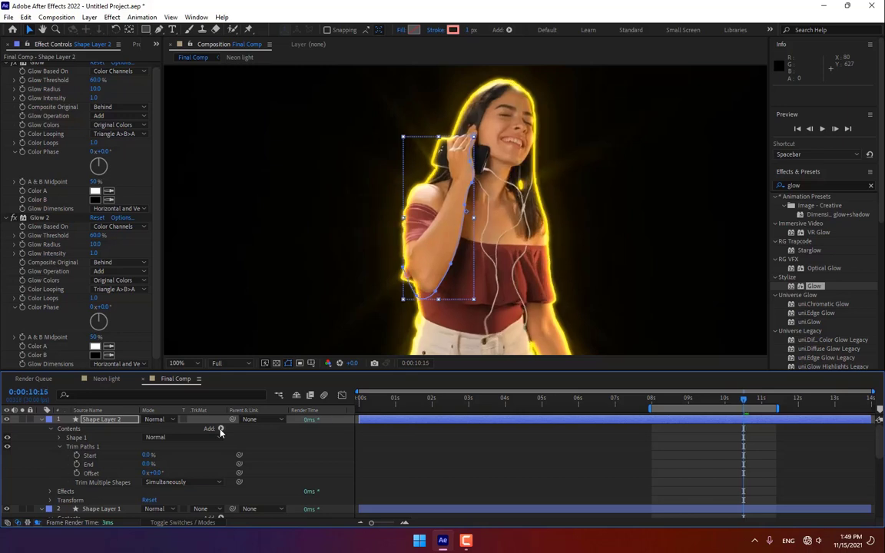
key(Page_Up)
click(91, 420)
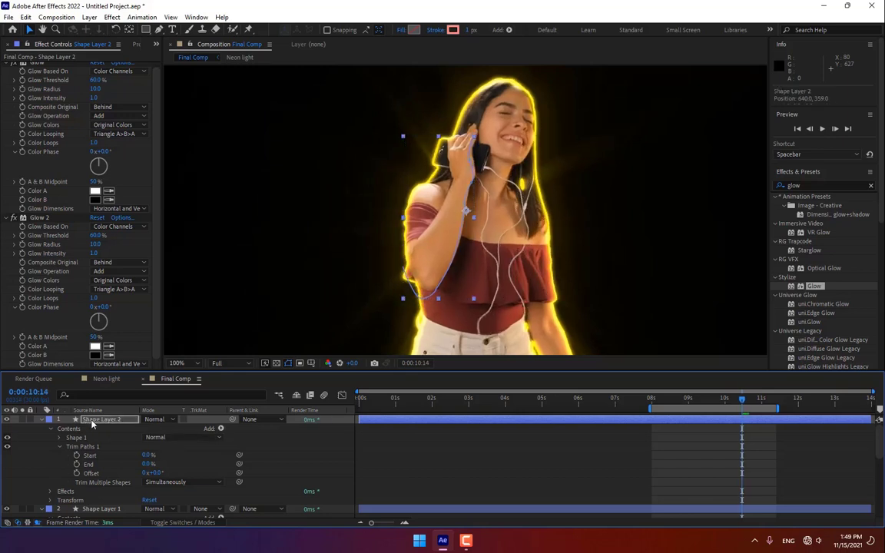
key(Up)
key(Up)
key(Up)
key(Up)
key(Up)
key(Up)
key(Right)
key(Right)
key(Right)
key(Right)
key(Right)
key(Right)
key(Right)
key(Right)
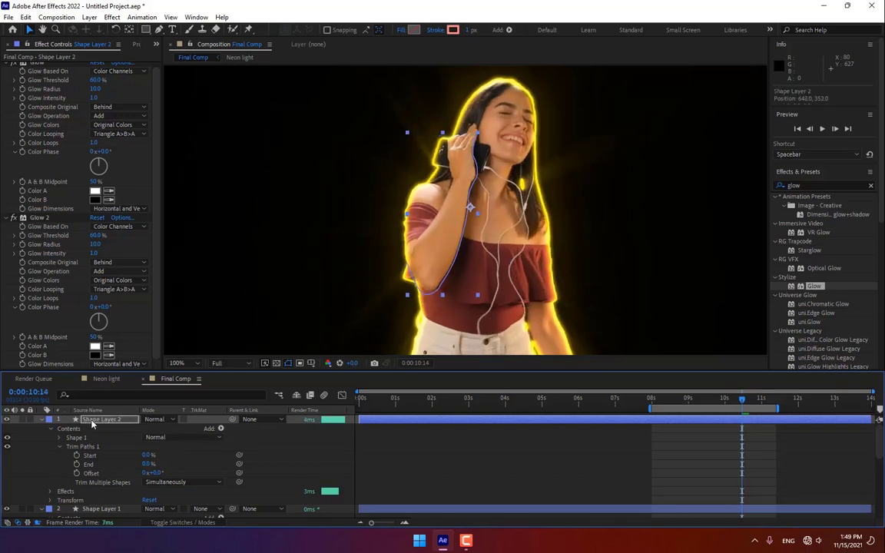
key(Up)
key(Up)
key(Up)
key(Up)
key(Up)
key(Up)
key(Up)
key(Up)
key(Up)
key(Right)
key(Right)
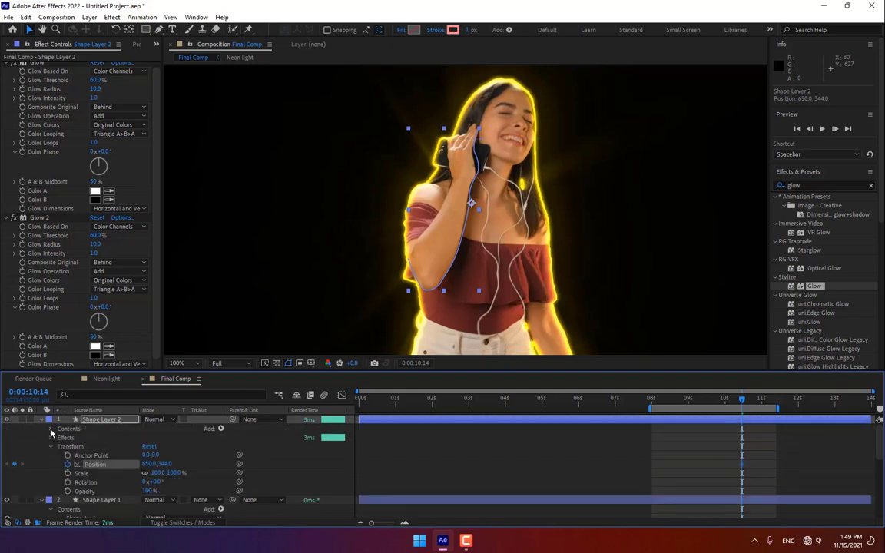
Step: Keyframe the arm line's Trim Paths End at 0% at 0:00:10:14
click(51, 430)
click(58, 446)
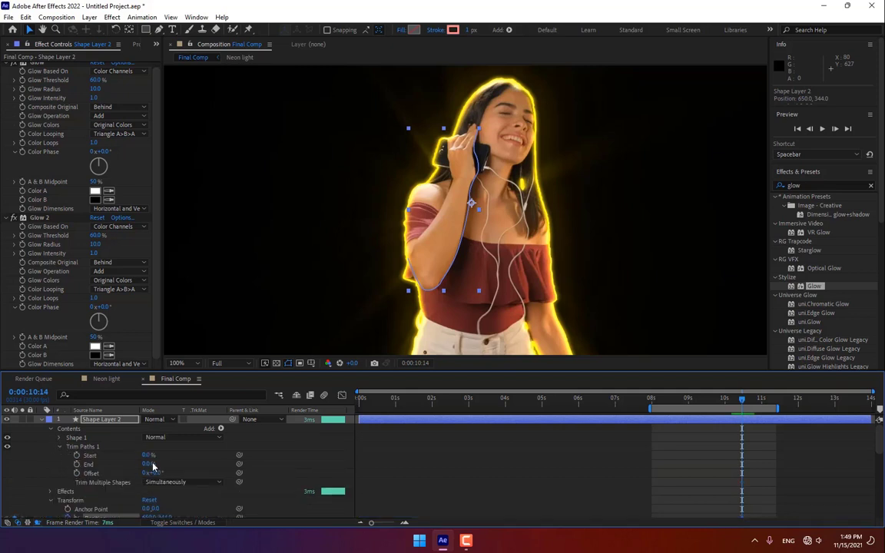
mouse_move(145, 464)
mouse_down()
mouse_move(154, 464)
mouse_move(116, 472)
mouse_up()
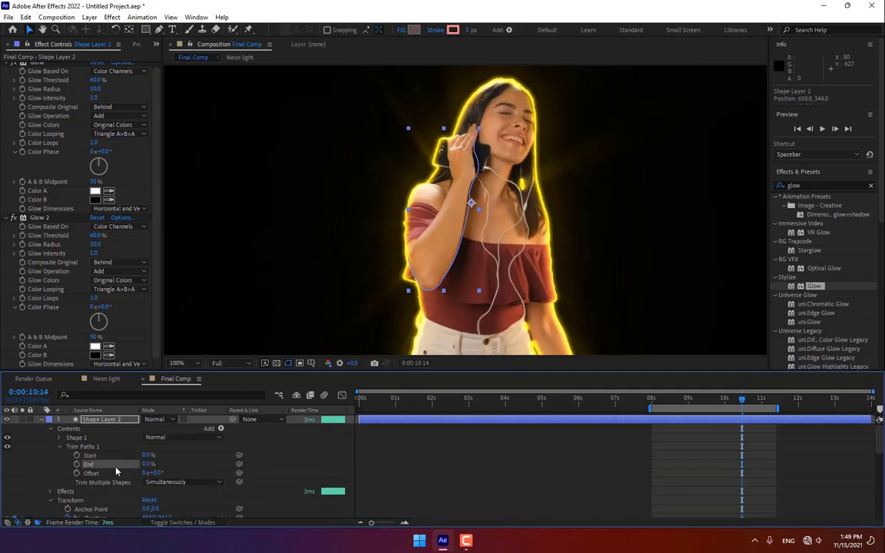
click(77, 465)
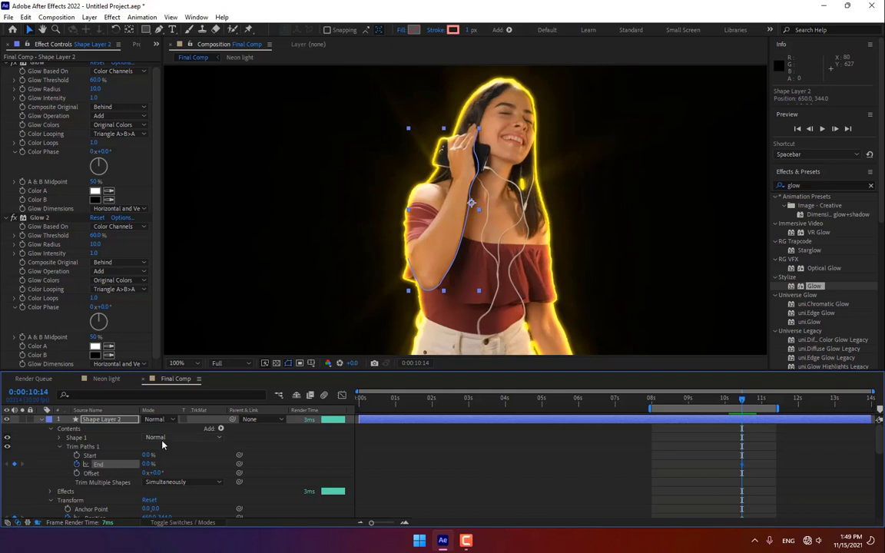
Step: At 0:00:10:24, move the arm line to position 626, 371 along the forearm and set its Trim Paths End to 100%
key(space)
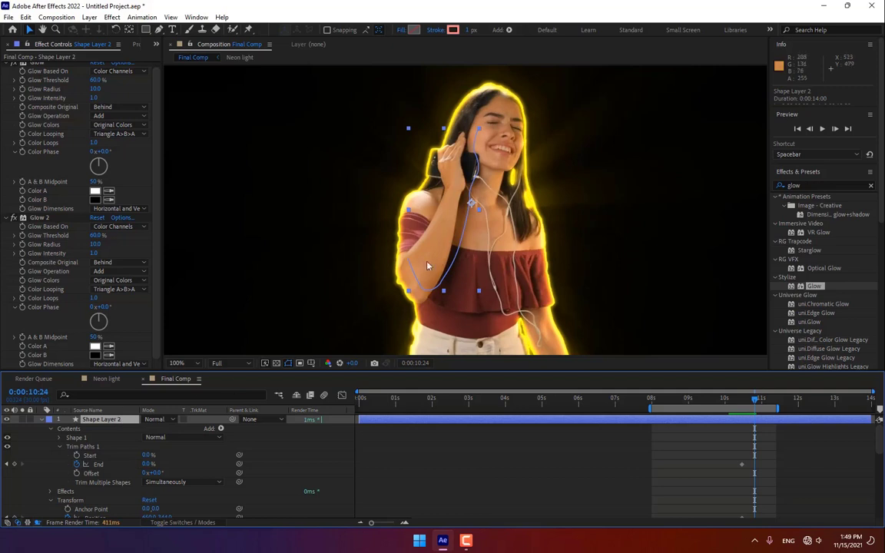
drag(412, 230, 401, 243)
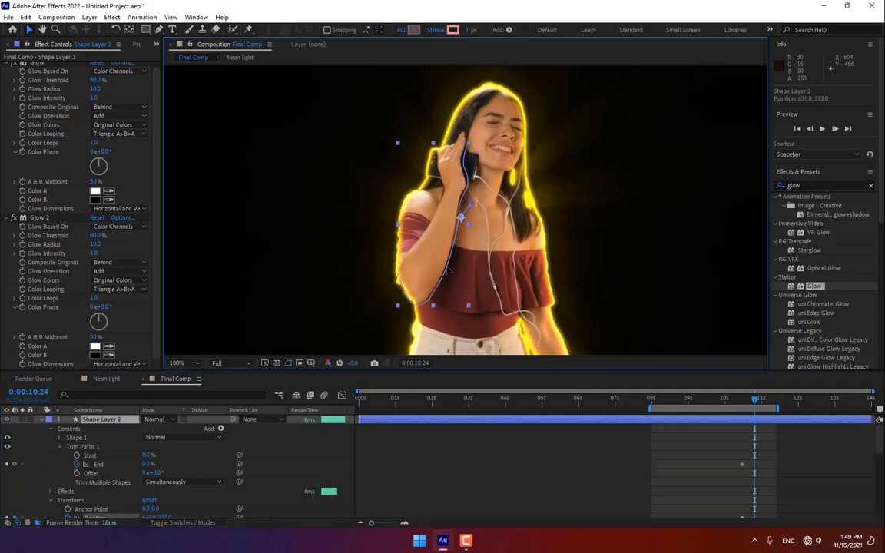
drag(447, 267, 446, 266)
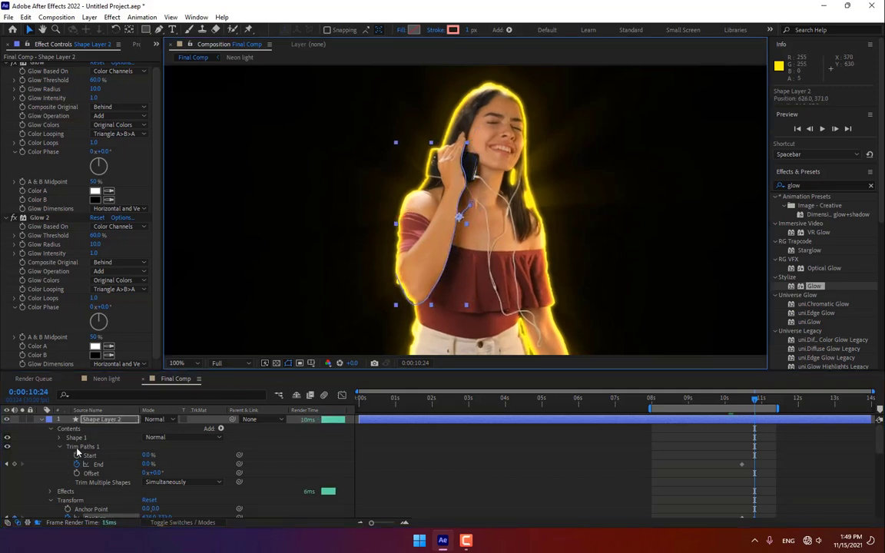
drag(148, 464, 215, 466)
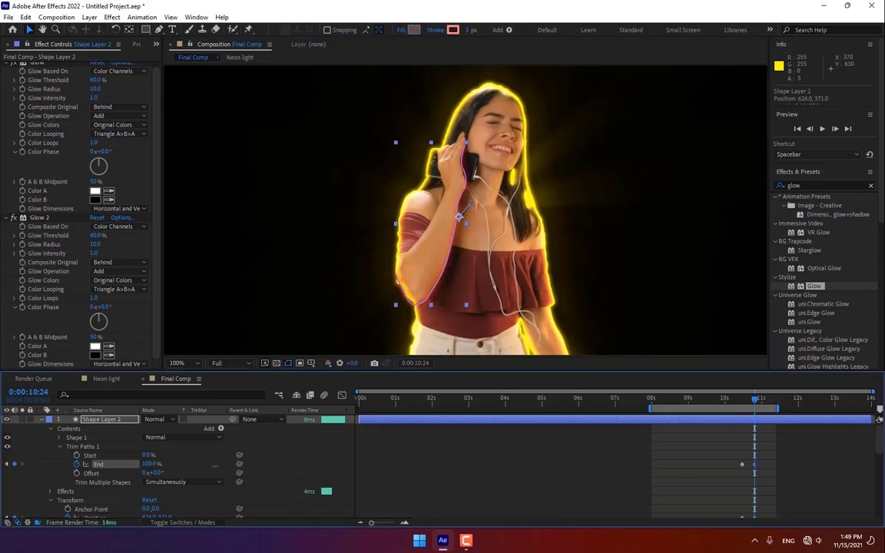
click(316, 459)
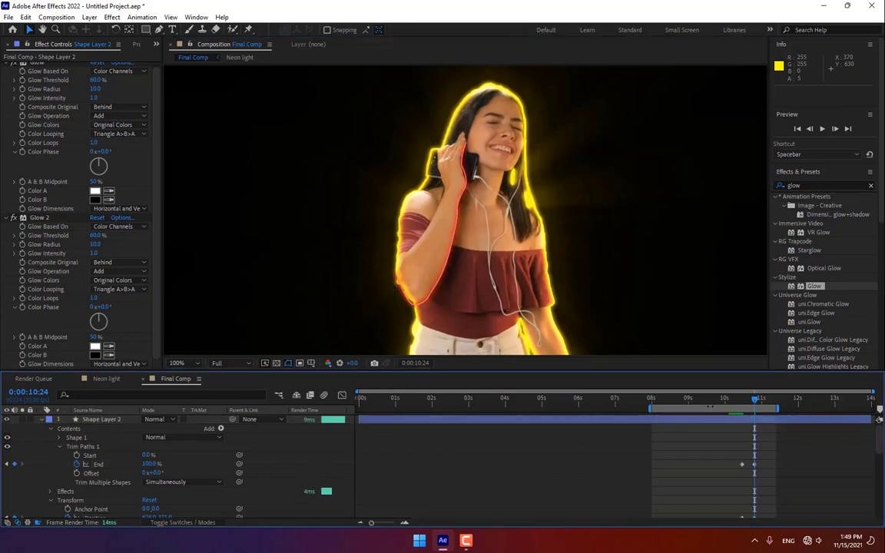
Step: Keyframe the arm line's Trim Paths Start at 0% at 0:00:10:20
drag(754, 406, 747, 407)
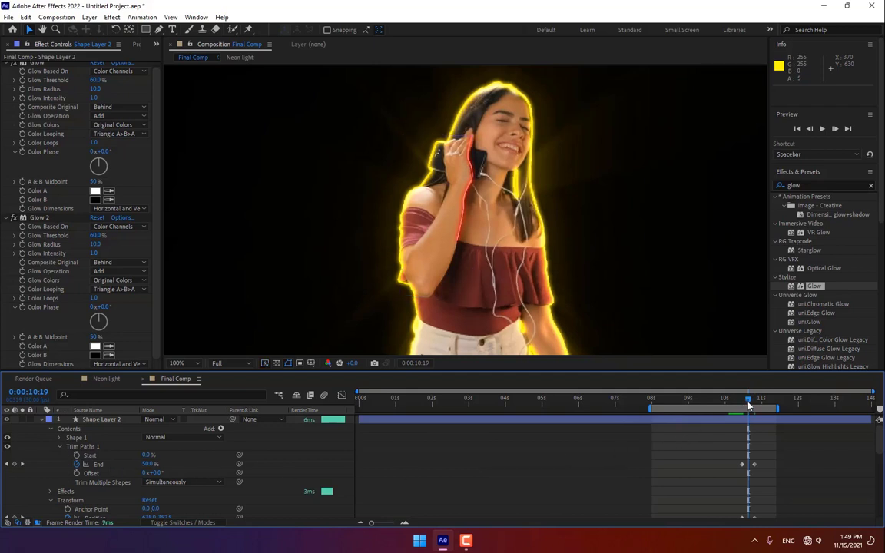
click(750, 407)
click(77, 455)
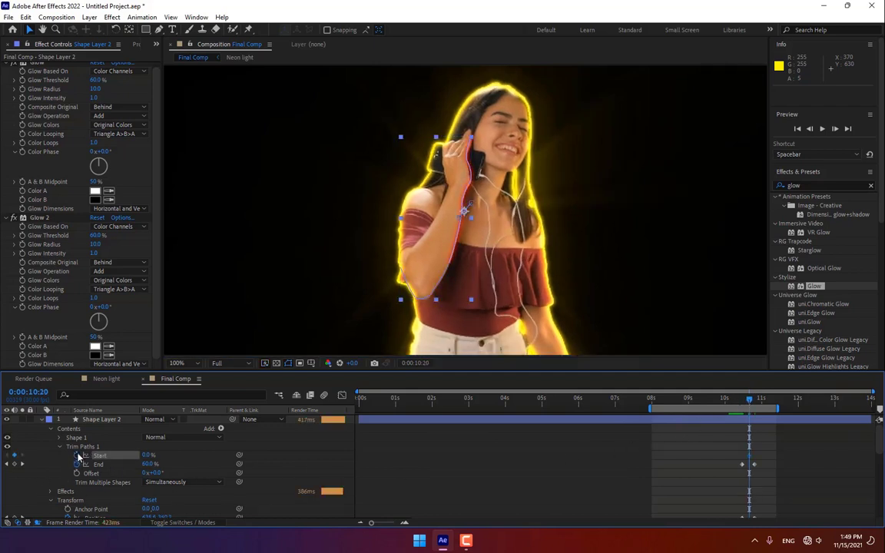
Step: At 0:00:11:02, move the arm line to position 616, 369 and set its Trim Paths Start to 100%
key(space)
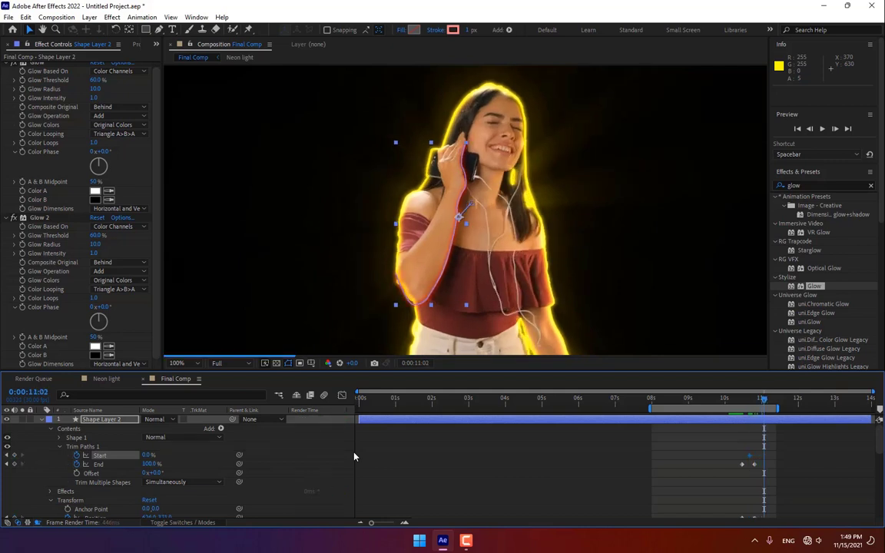
drag(450, 257, 447, 253)
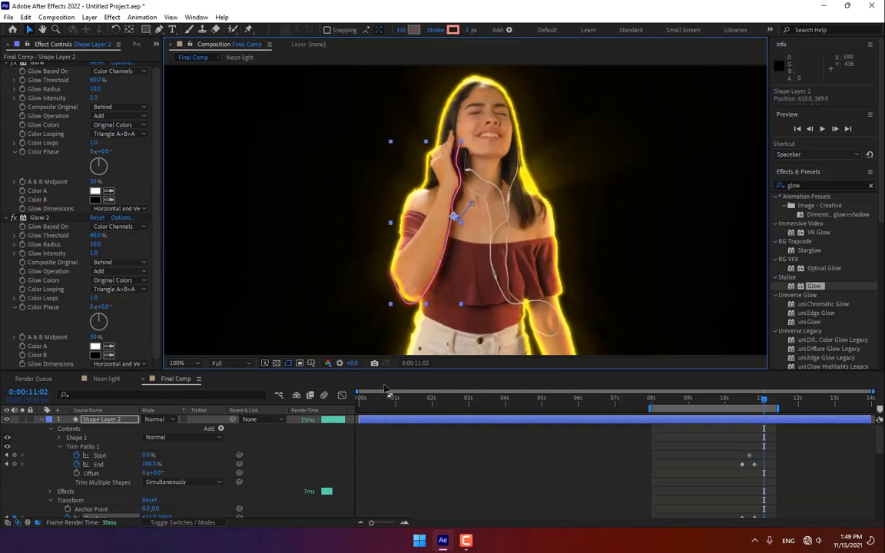
drag(148, 457, 208, 451)
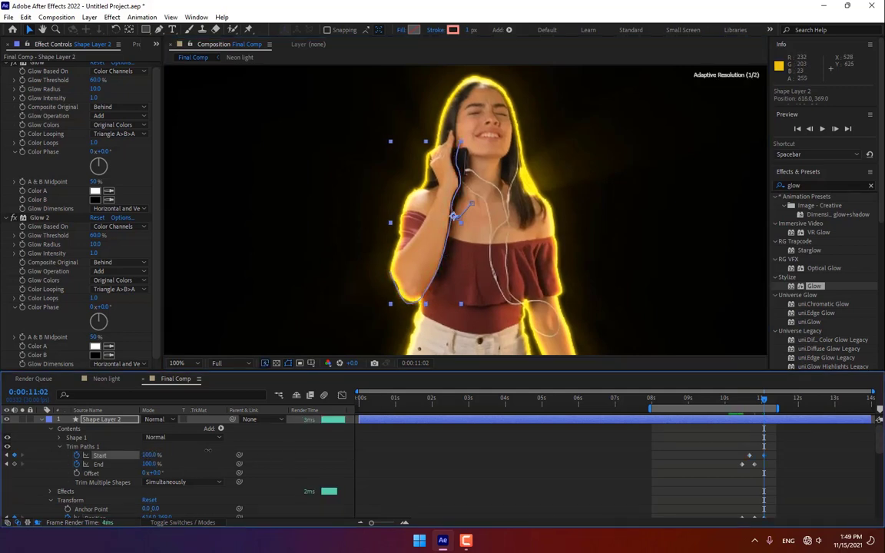
drag(747, 398, 776, 410)
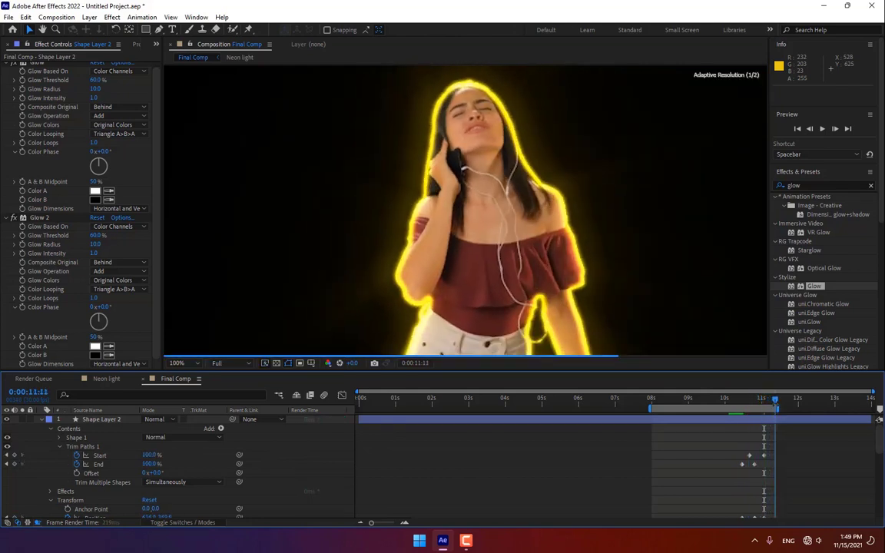
Step: At 0:00:09:03, draw a closed Pen path on a new shape layer around the dancer's face, neck and bare shoulder, down to the top's neckline
drag(599, 246, 577, 260)
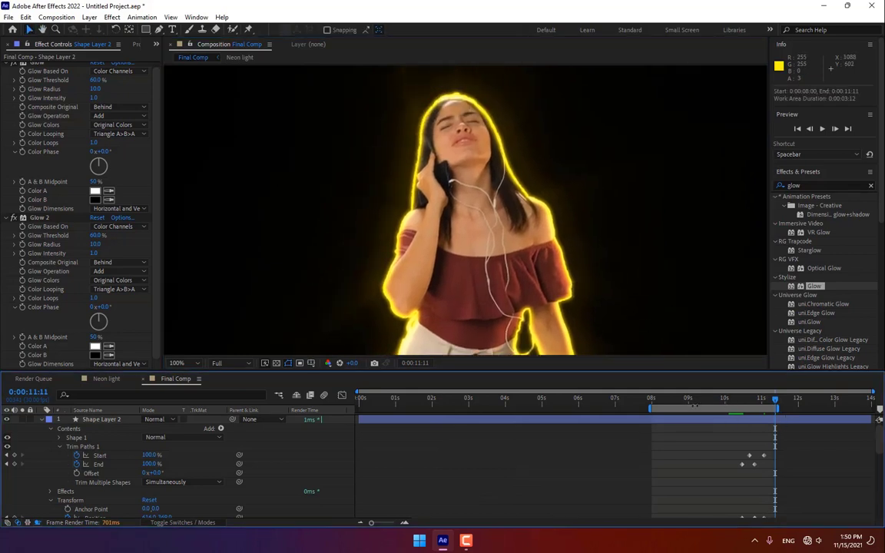
mouse_move(684, 401)
mouse_down()
mouse_move(726, 400)
mouse_move(692, 405)
mouse_up()
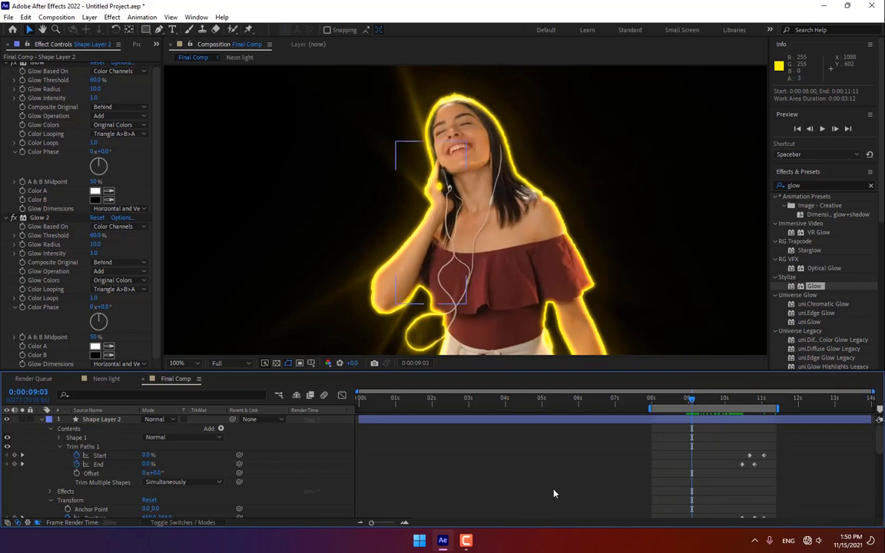
click(392, 420)
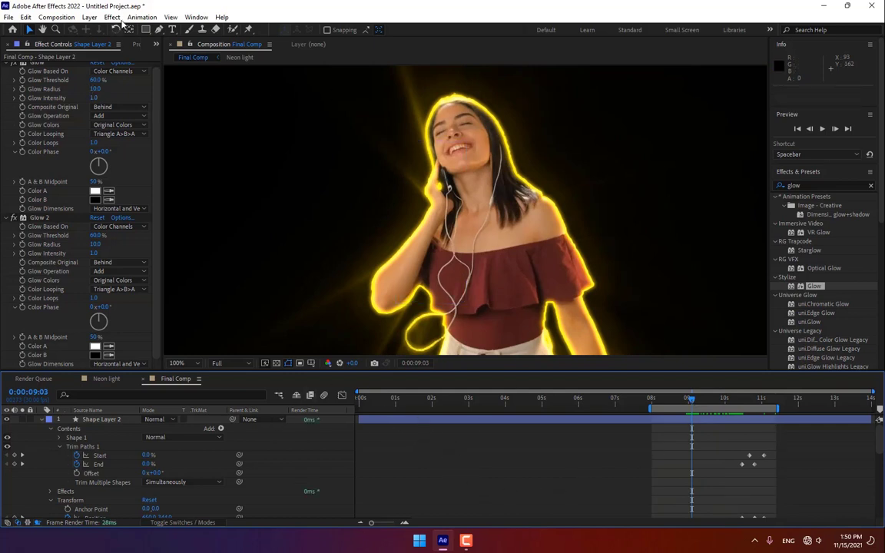
click(158, 29)
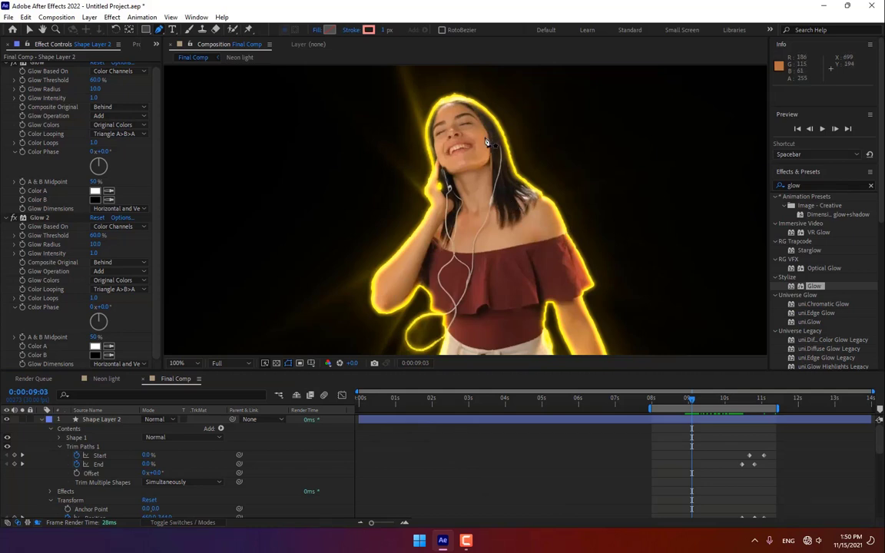
drag(575, 203, 549, 222)
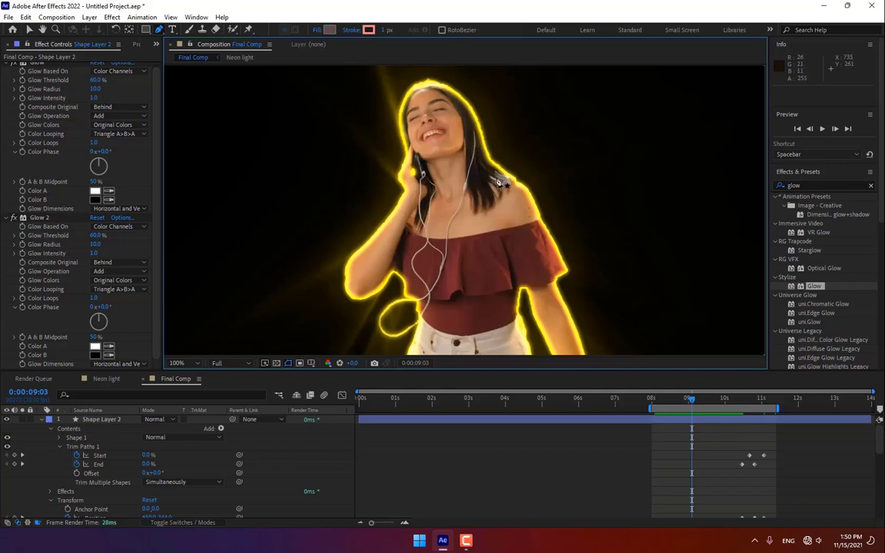
click(420, 88)
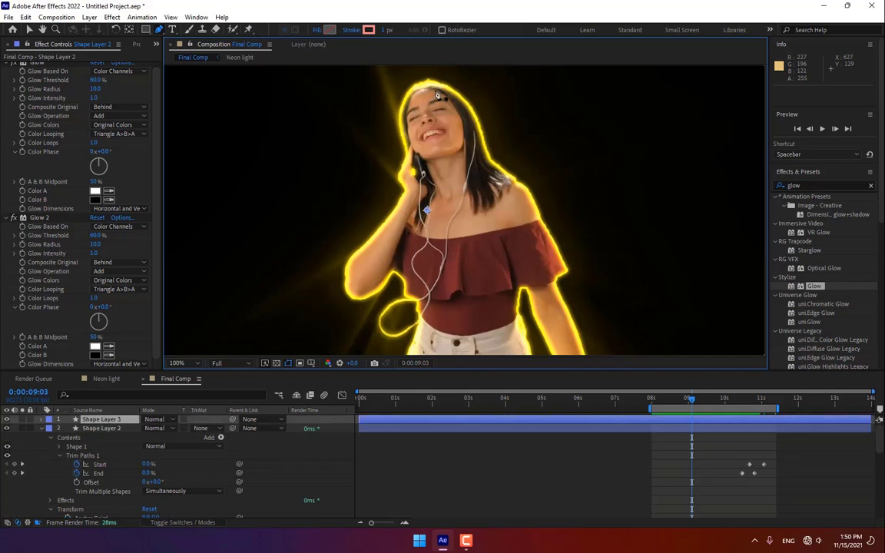
drag(456, 107, 540, 217)
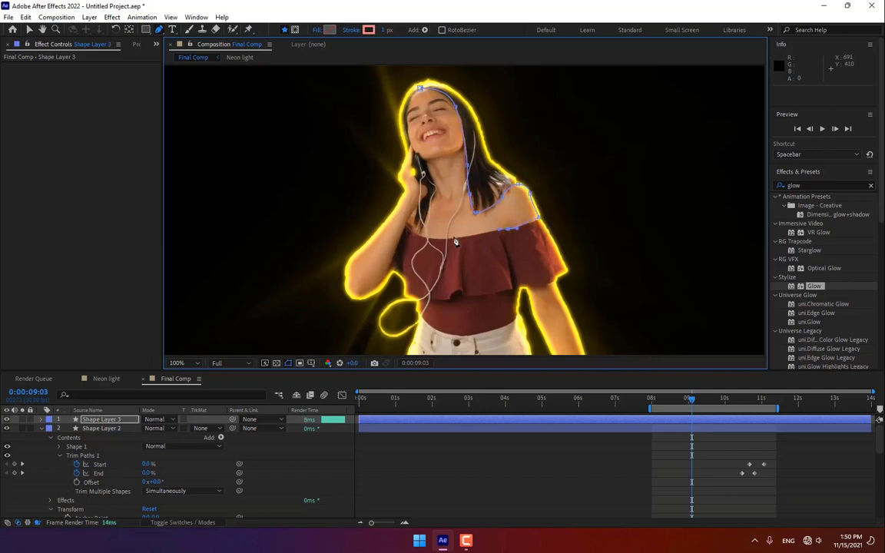
drag(453, 236, 412, 218)
click(424, 196)
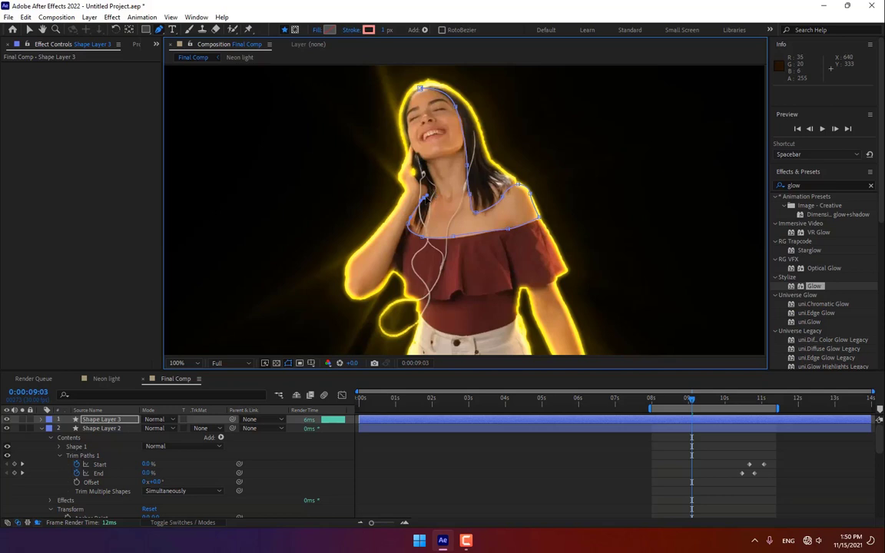
click(425, 208)
drag(424, 209, 415, 225)
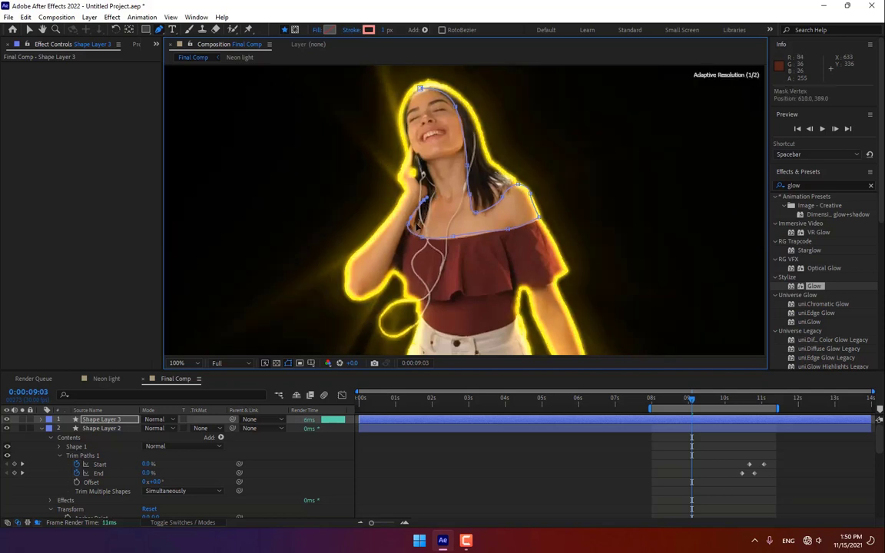
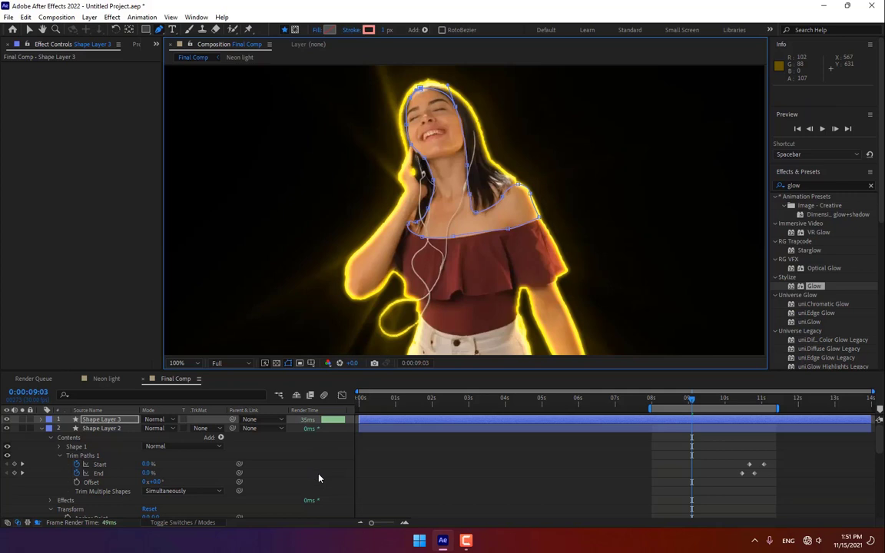
Step: Set the stroke color of the face and shoulder outline on Shape Layer 3 to magenta FF00F6
click(117, 420)
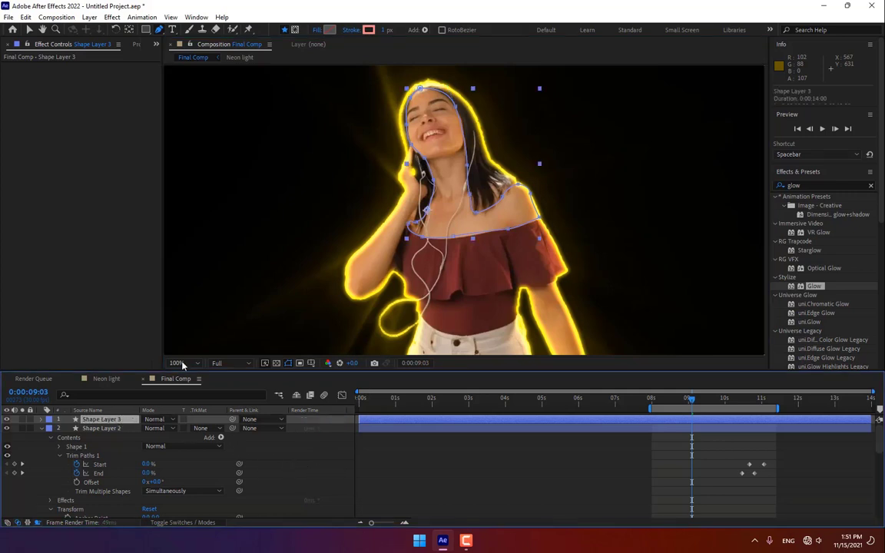
click(369, 29)
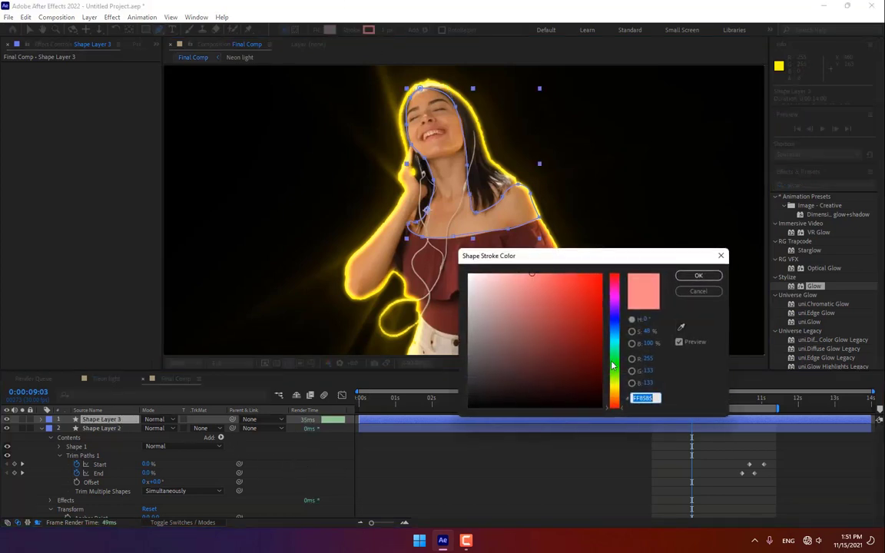
click(616, 379)
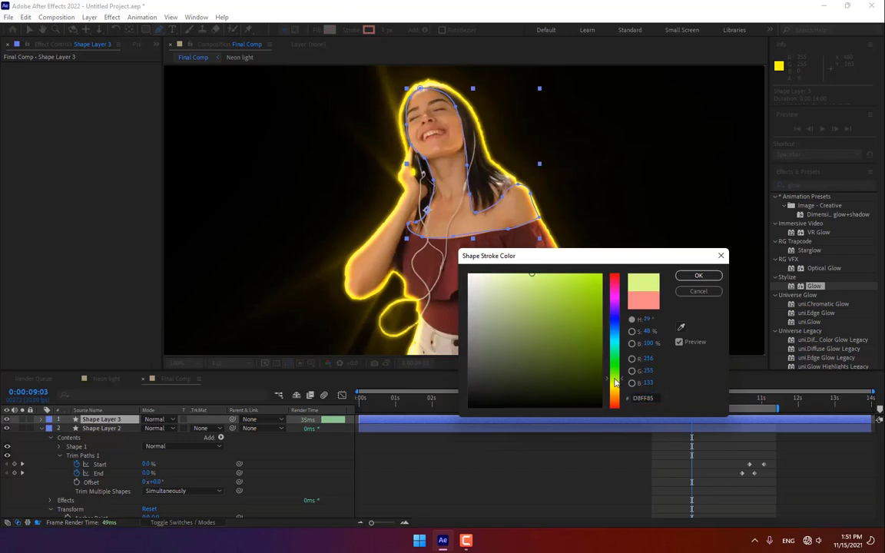
drag(582, 283, 626, 244)
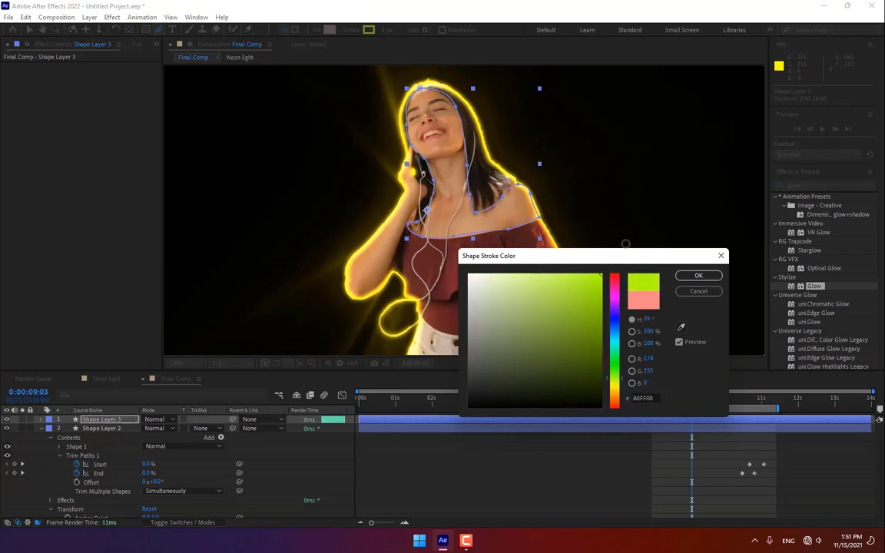
click(616, 331)
drag(620, 332, 617, 300)
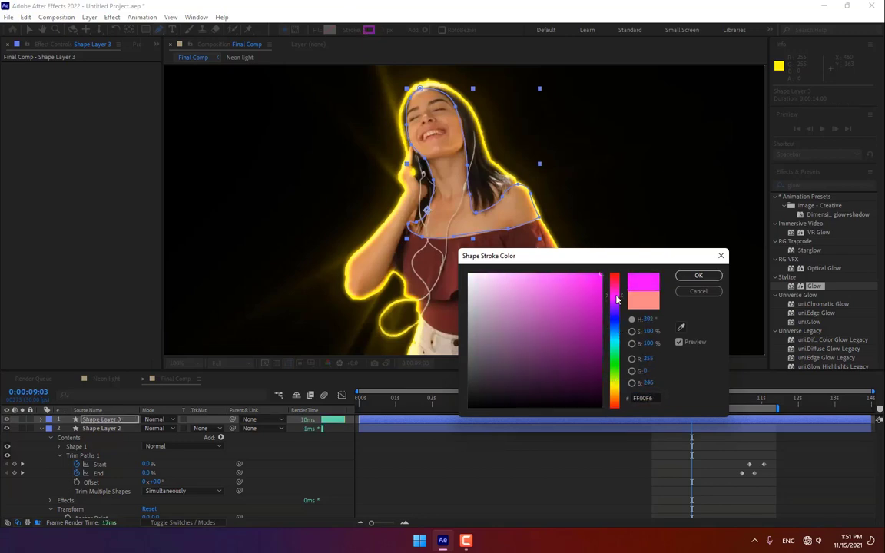
click(699, 276)
Step: Apply the Glow effect twice to the magenta outline on Shape Layer 3
double_click(818, 288)
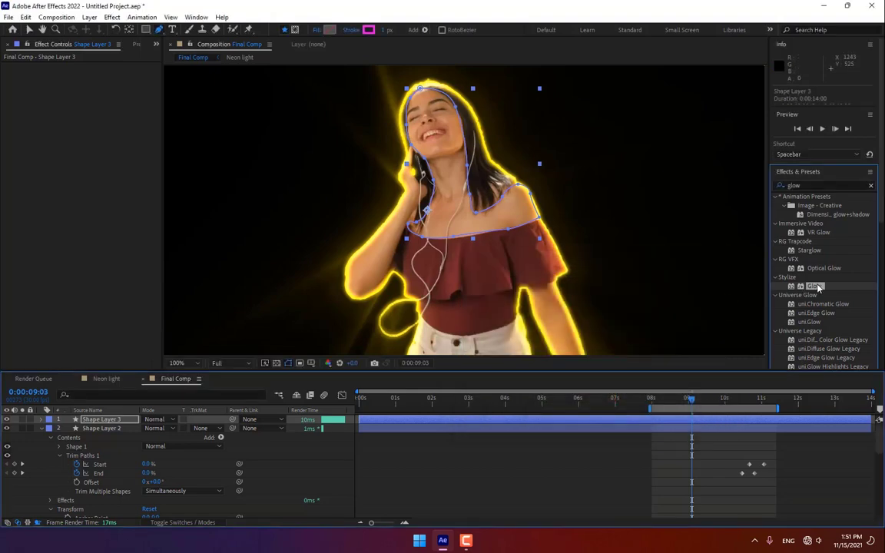
double_click(818, 288)
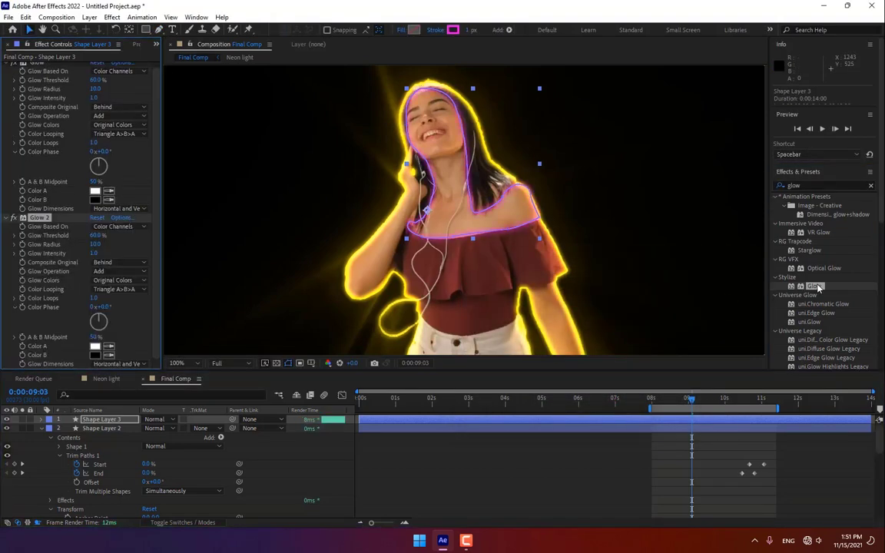
click(453, 474)
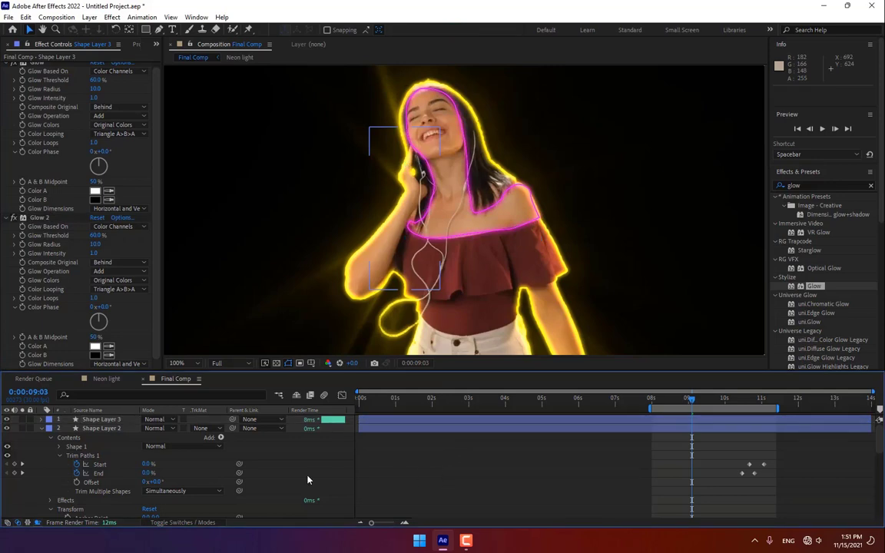
Step: Add Trim Paths to the contents of Shape Layer 3, the magenta face and shoulder outline
click(100, 420)
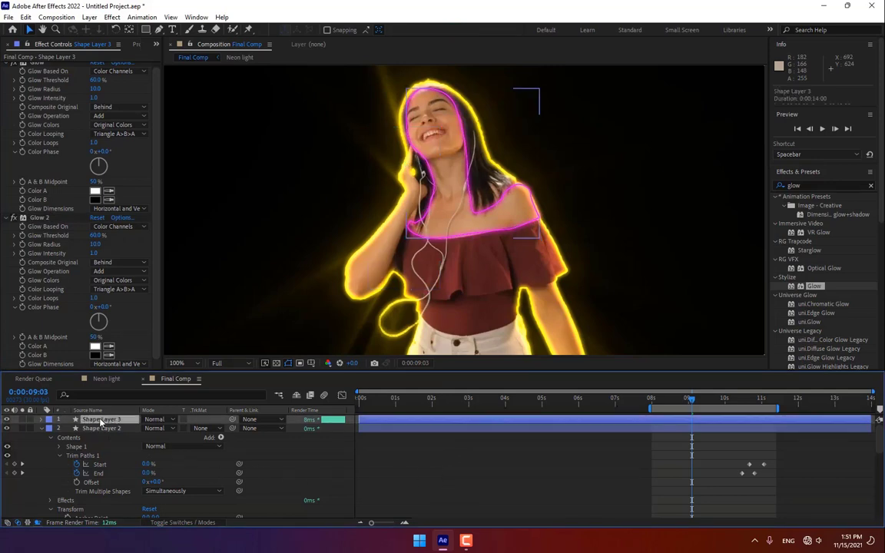
click(41, 420)
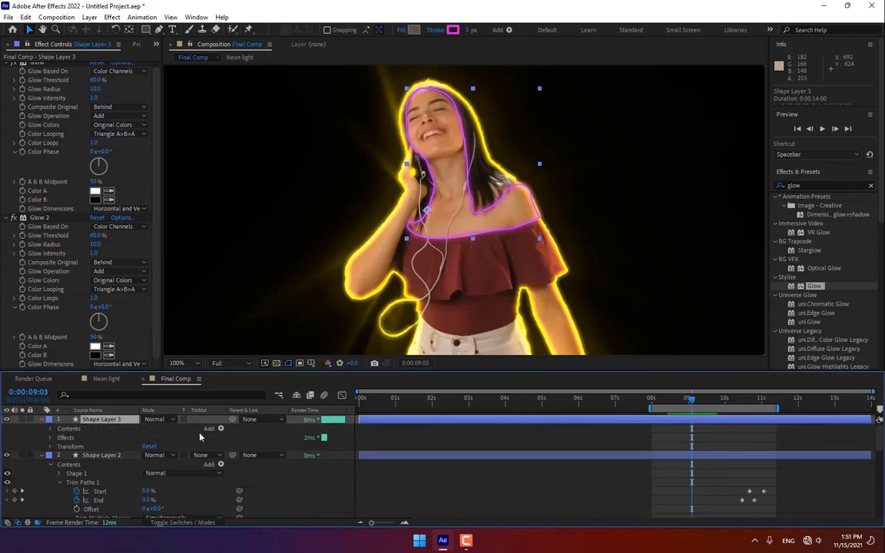
click(50, 430)
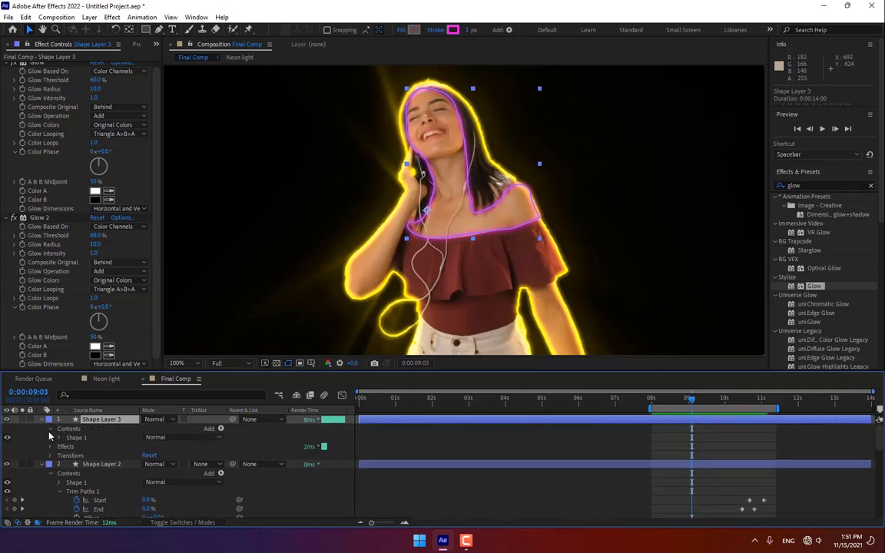
click(50, 428)
click(220, 428)
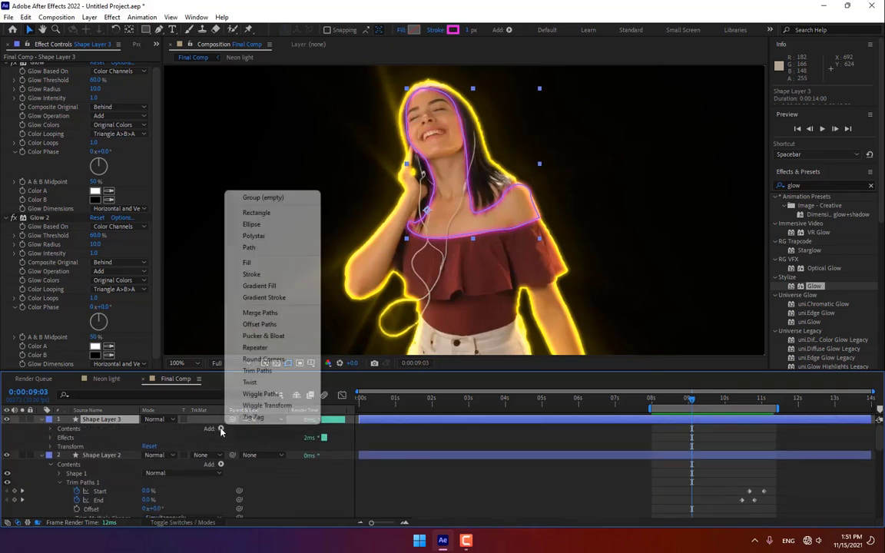
click(259, 371)
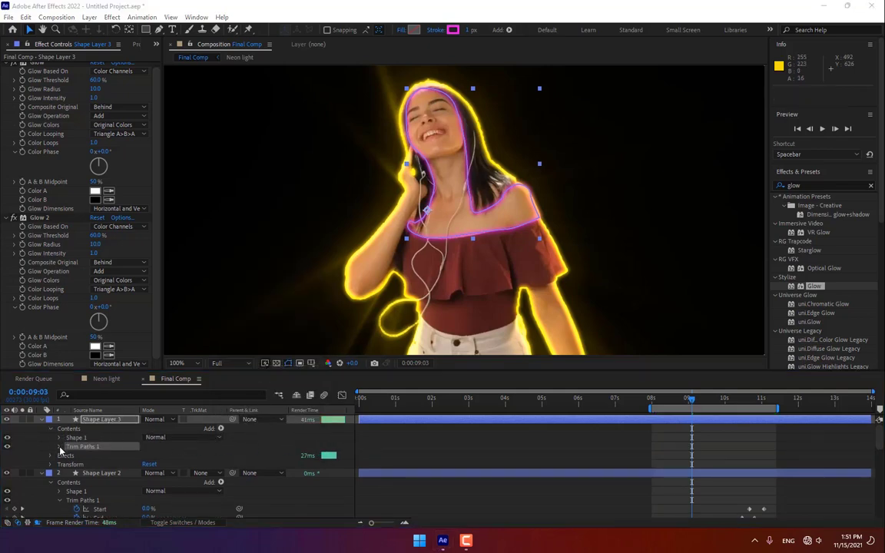
Step: Keyframe Shape Layer 3's Position at 0:00:09:02, and at 0:00:09:11 move the outline onto the dancer at 664, 361
click(105, 421)
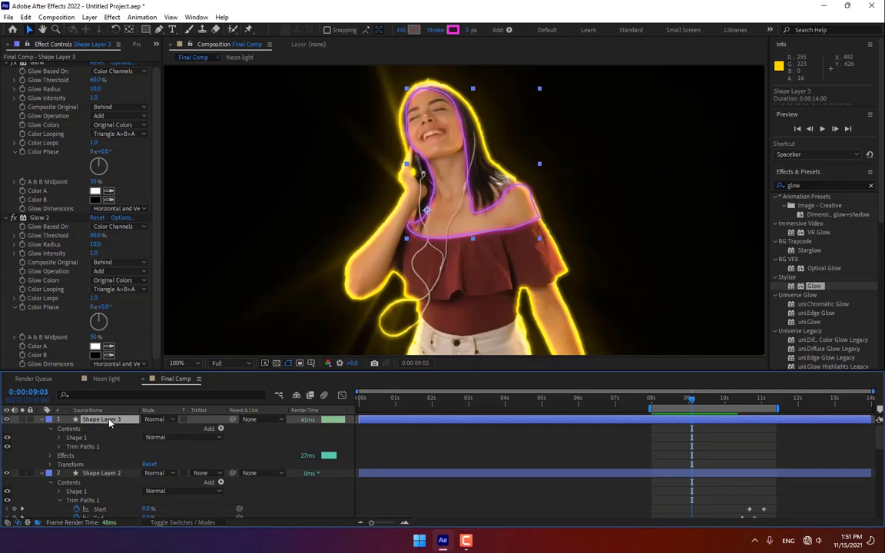
click(686, 405)
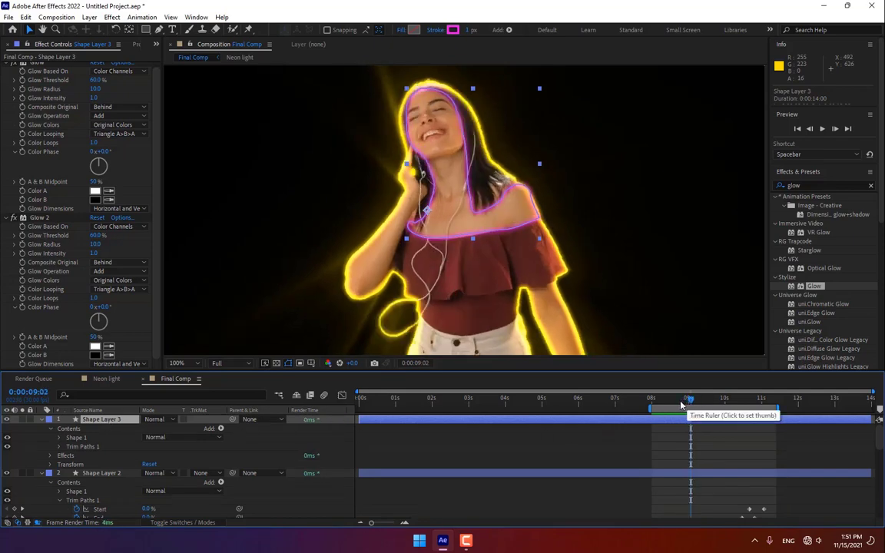
key(p)
click(69, 429)
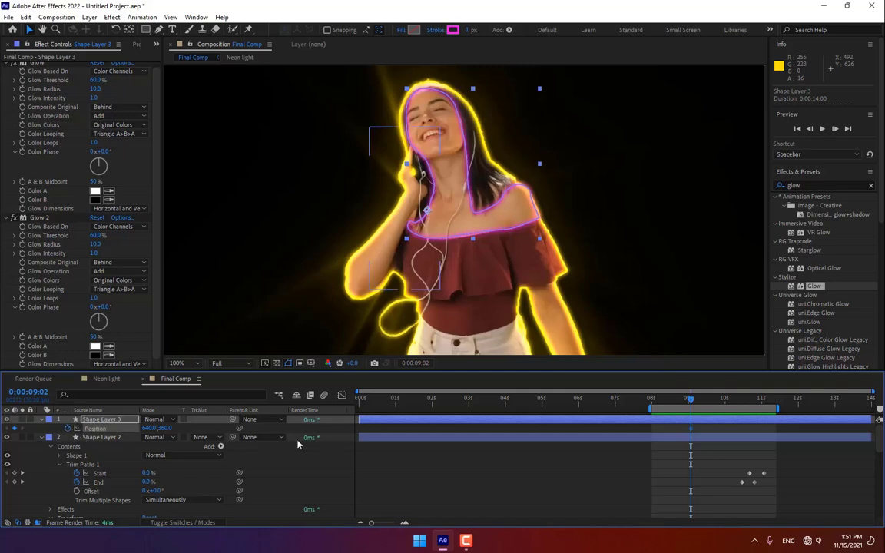
key(space)
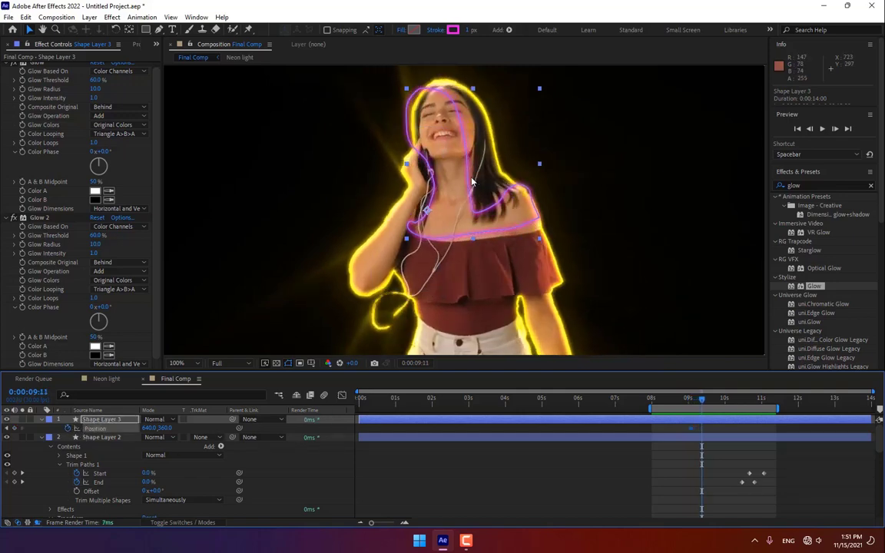
drag(475, 182, 487, 178)
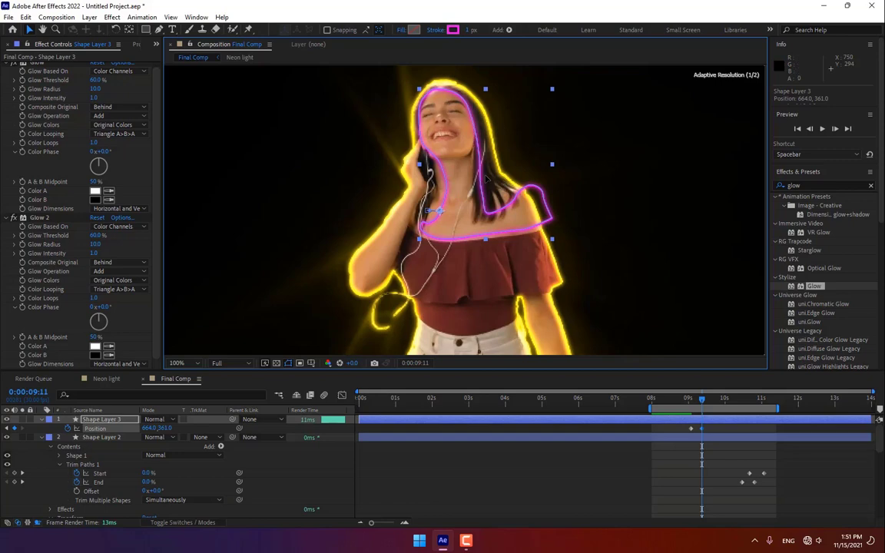
Step: Keyframe Shape Layer 3's Rotation at 0:00:09:02, and at 0:00:09:10 rotate the outline to about 4.2° and reposition it at 646.3, 358.9
key(Page_Up)
key(Page_Up)
key(Page_Up)
key(Page_Up)
key(Page_Up)
key(Page_Up)
key(Page_Up)
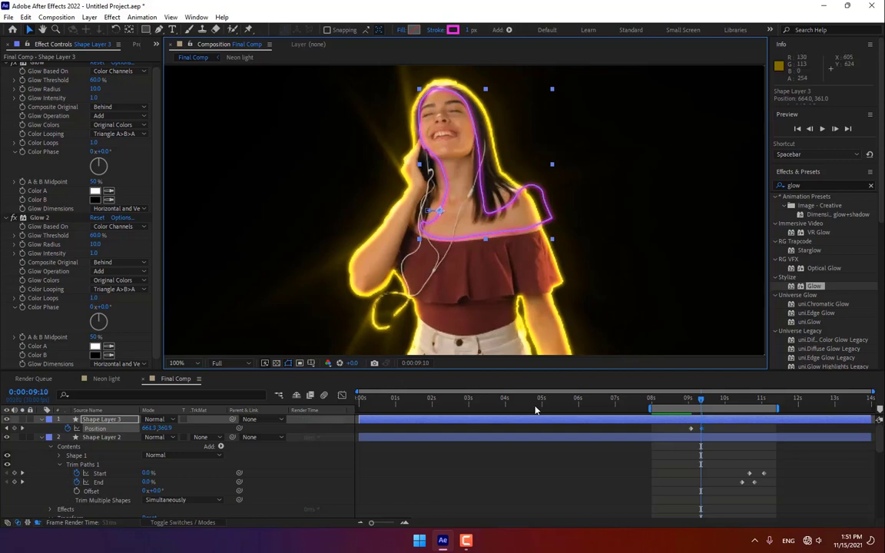
key(Page_Up)
key(Page_Up)
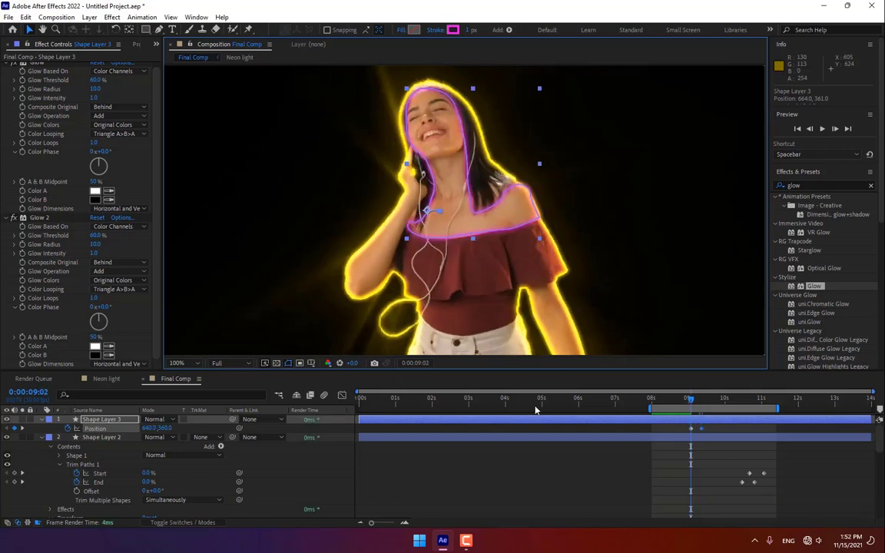
key(r)
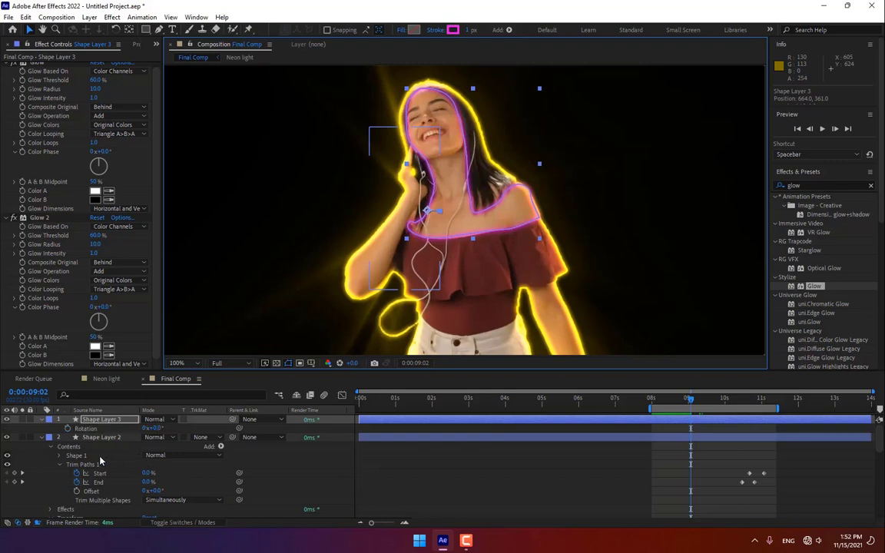
key(space)
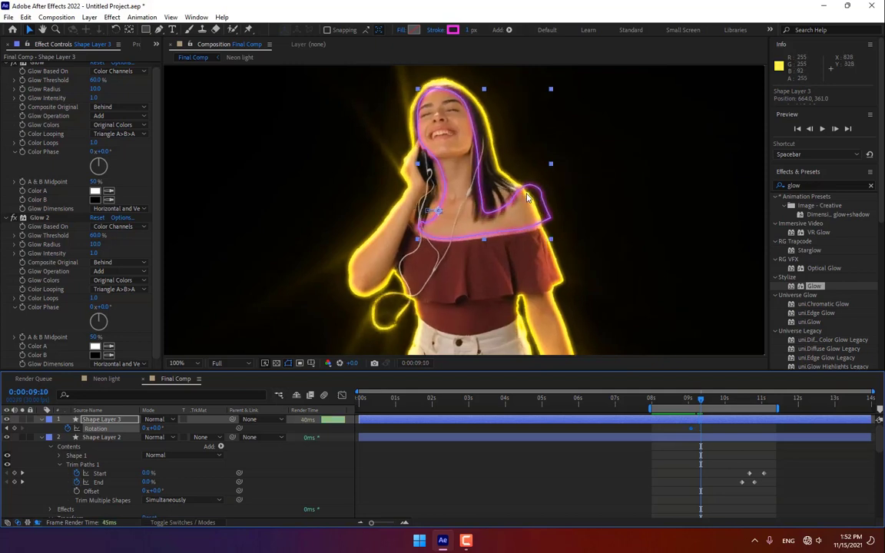
key(w)
drag(527, 204, 518, 216)
key(v)
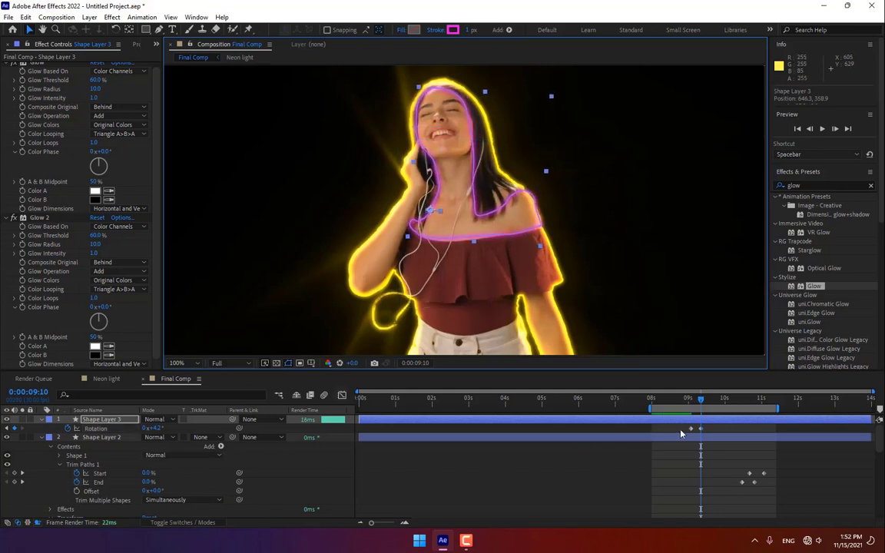
Step: At 0:00:09:01, set Shape Layer 3's Trim Paths End to 0% and keyframe it
key(Page_Up)
key(Page_Up)
key(Page_Up)
key(Page_Up)
key(Page_Up)
key(Page_Up)
key(Page_Up)
key(Page_Up)
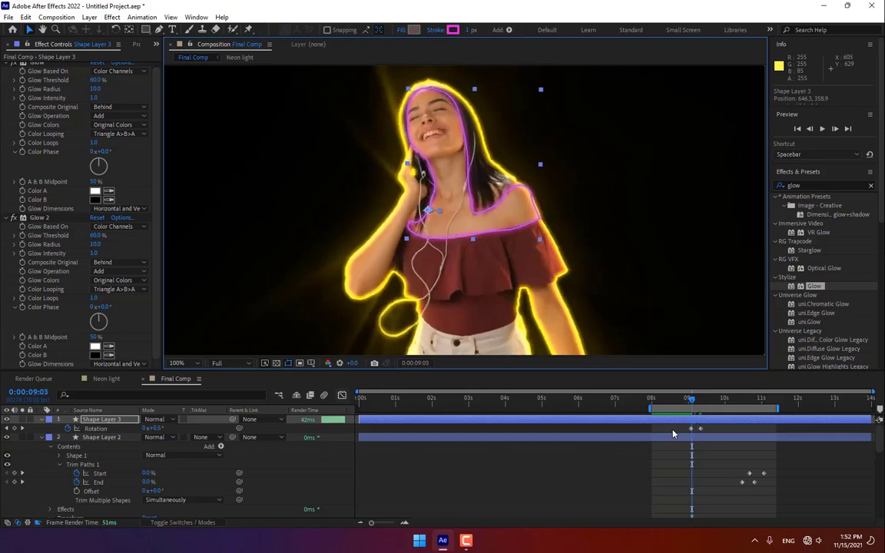
key(Page_Down)
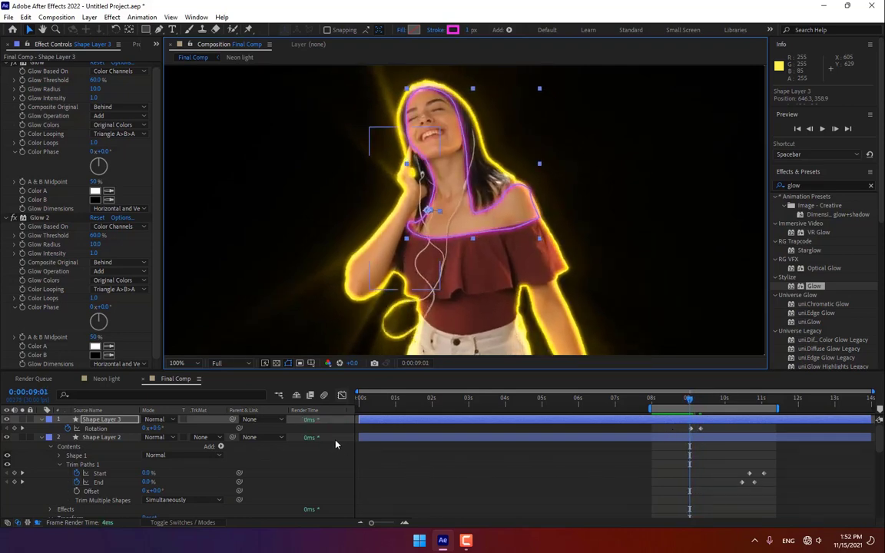
click(42, 420)
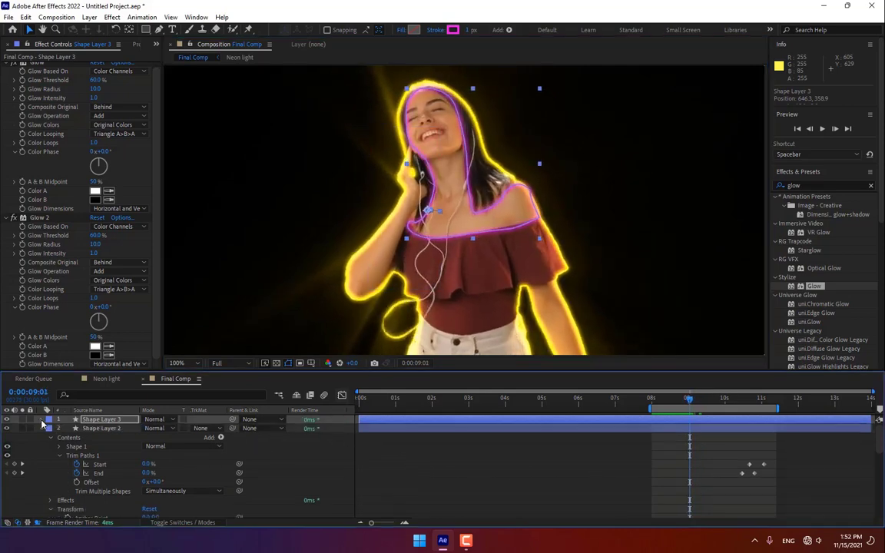
click(42, 420)
click(50, 429)
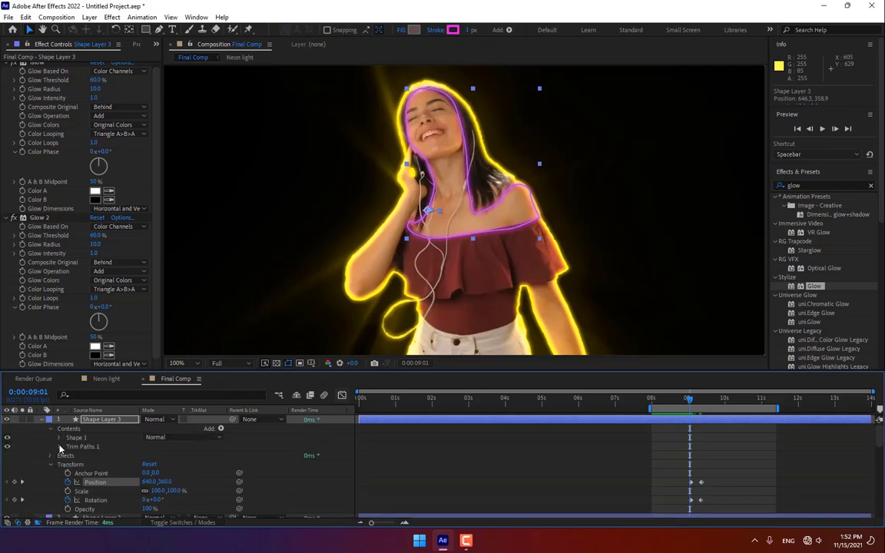
click(60, 447)
drag(146, 464, 103, 474)
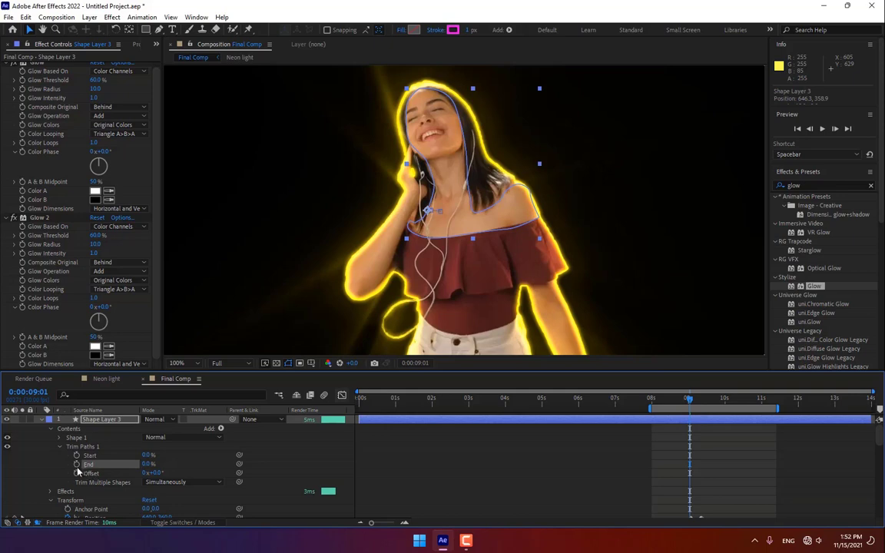
click(77, 465)
Step: At 0:00:09:08, set the Trim Paths End of Shape Layer 3 to 100%
key(space)
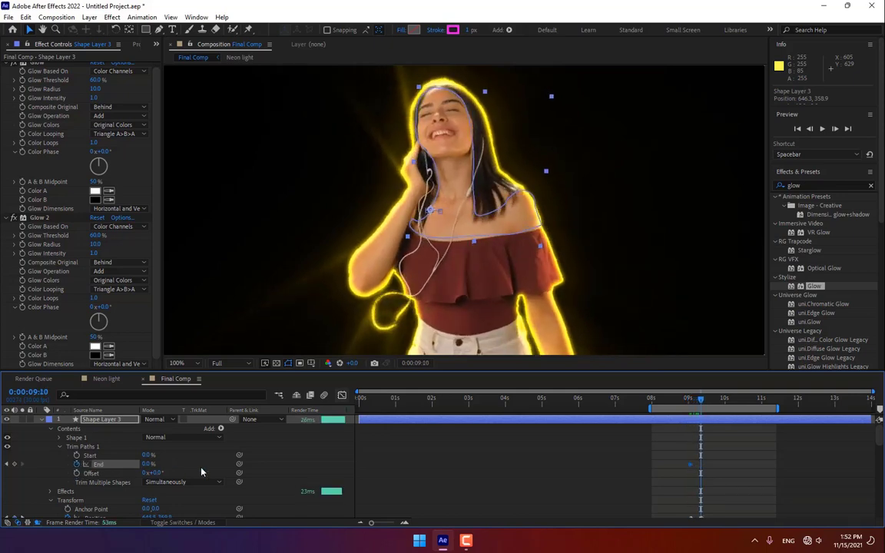
key(Page_Up)
key(Page_Up)
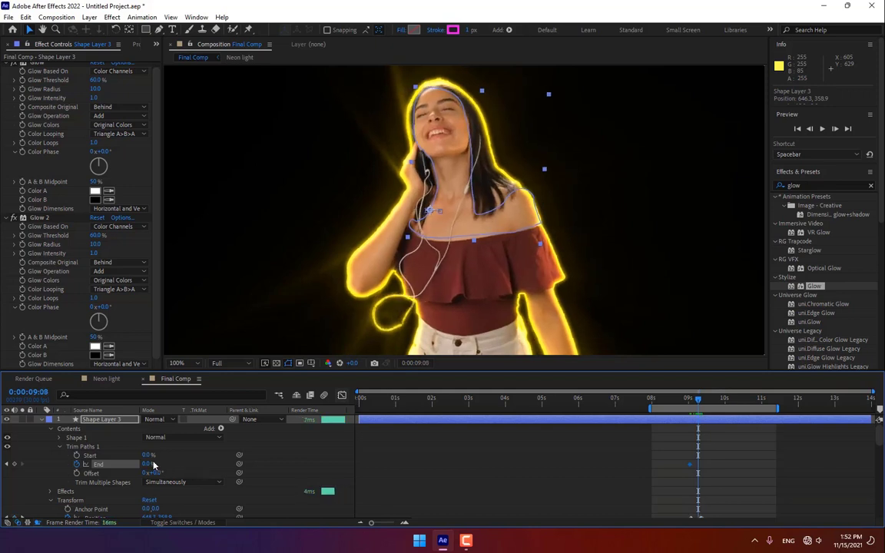
drag(152, 465, 218, 455)
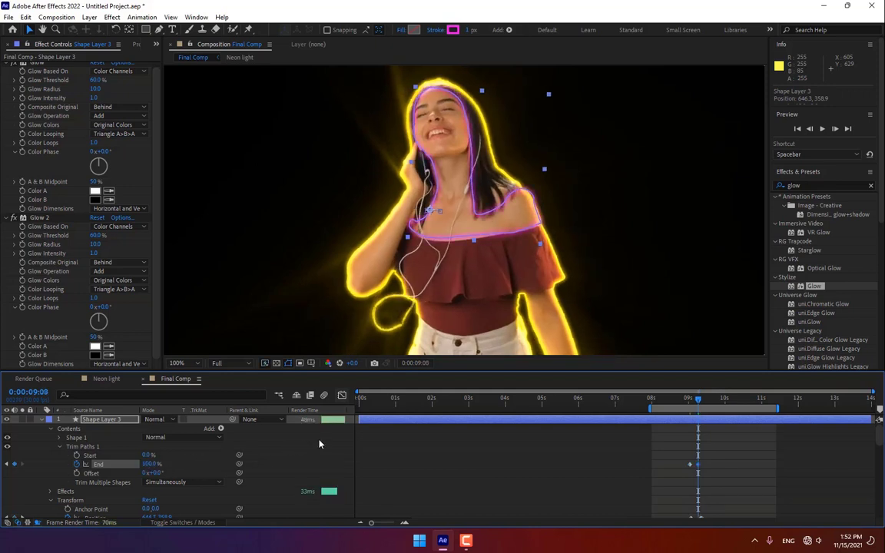
Step: At 0:00:09:04, keyframe the Trim Paths Start of Shape Layer 3 at 0%
key(Page_Up)
key(Page_Up)
key(Page_Up)
key(Page_Up)
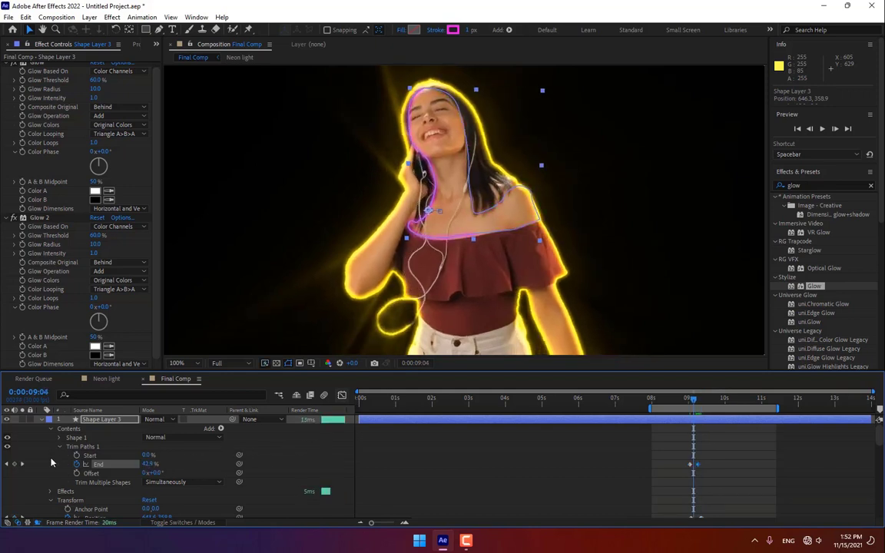
click(77, 456)
Step: At 0:00:09:14, set the Trim Paths Start of Shape Layer 3 to 100%
key(Page_Down)
key(Page_Down)
key(Page_Down)
key(Page_Down)
key(Page_Down)
key(Page_Down)
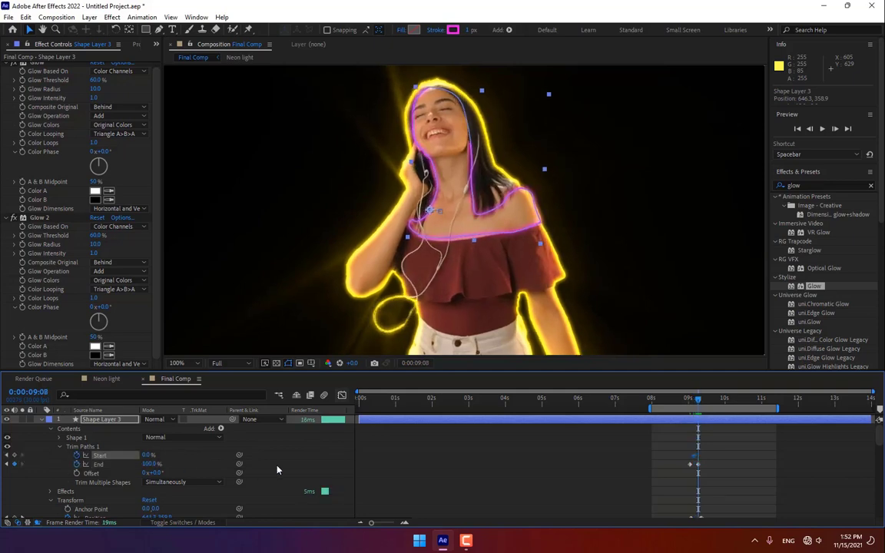
key(Page_Down)
key(Page_Down)
key(Page_Down)
key(Page_Down)
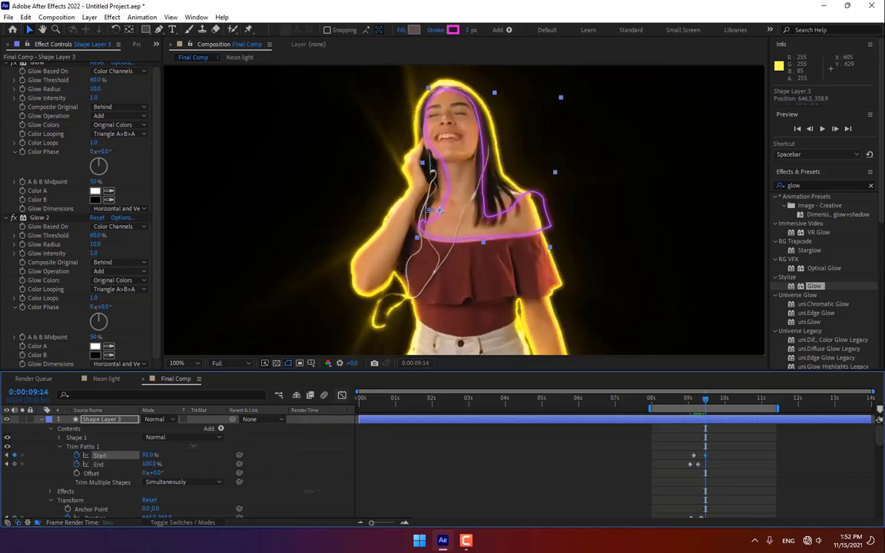
drag(149, 455, 201, 455)
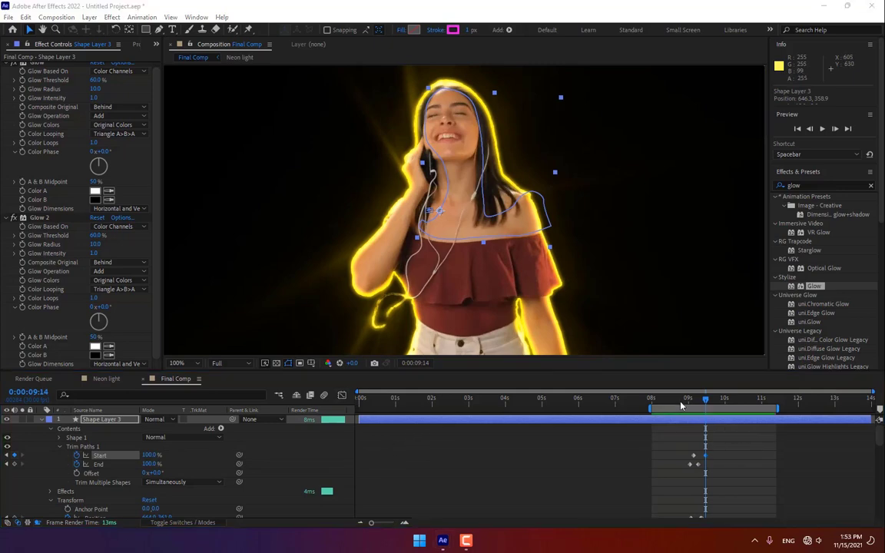
Step: Go to 0:00:09:22 and collapse the properties of all layers in Final Comp
drag(681, 406, 714, 408)
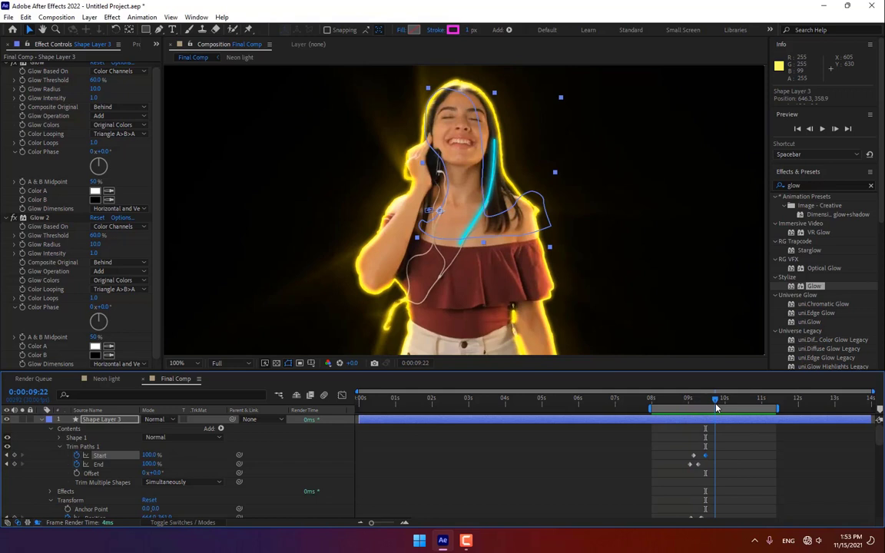
click(765, 461)
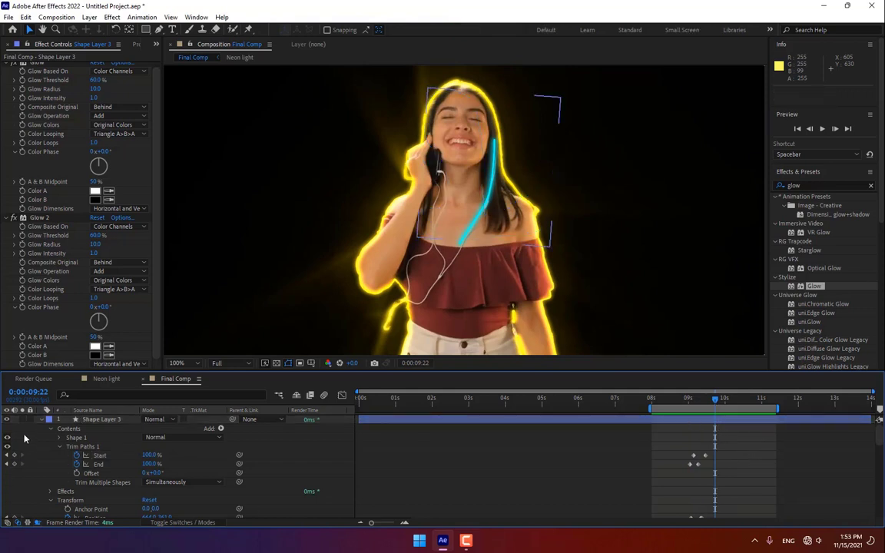
key(ctrl+a)
click(43, 420)
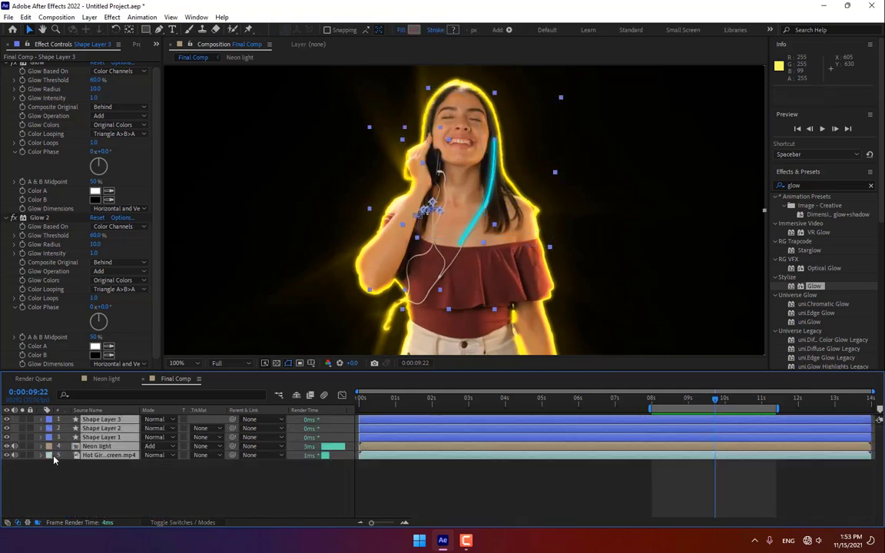
click(183, 490)
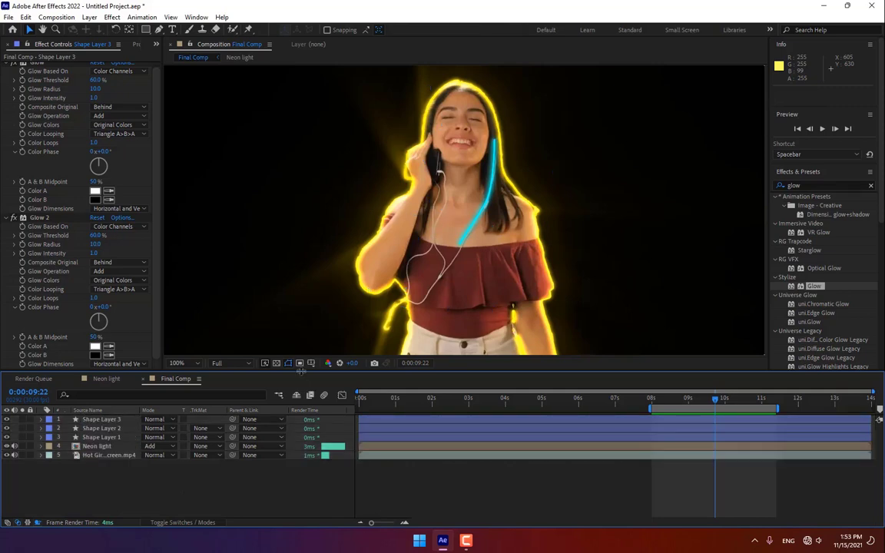
Step: Enlarge the composition view, preview the animated neon lines, and scrub to 0:00:09:25
drag(303, 374, 392, 462)
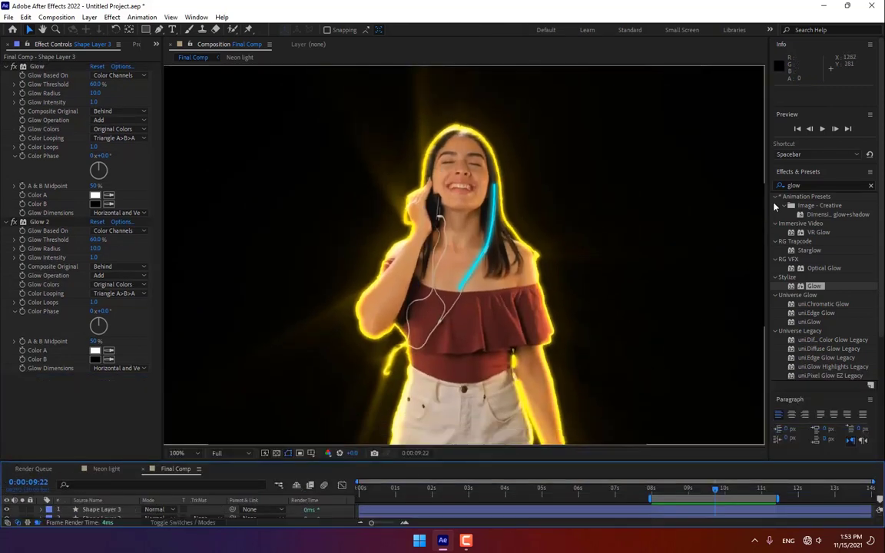
click(823, 130)
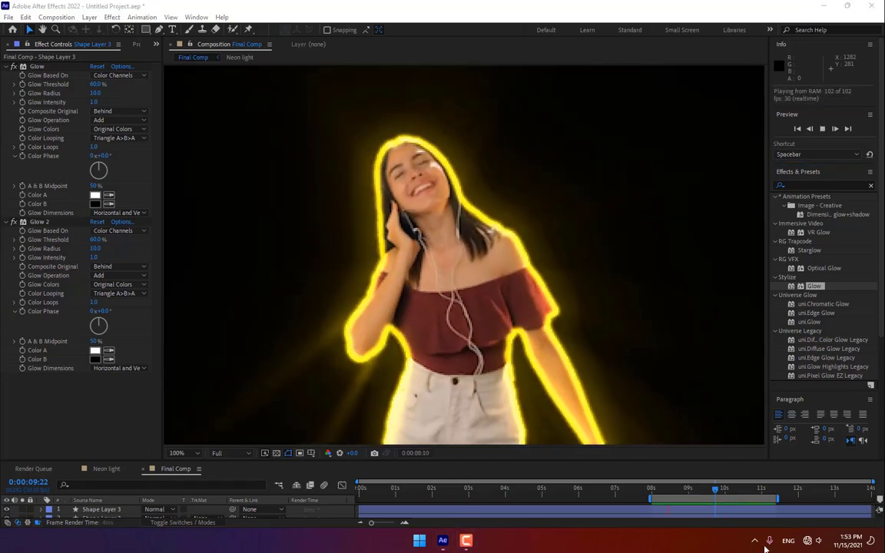
click(669, 493)
mouse_move(669, 496)
mouse_down()
mouse_move(764, 498)
mouse_move(717, 507)
mouse_up()
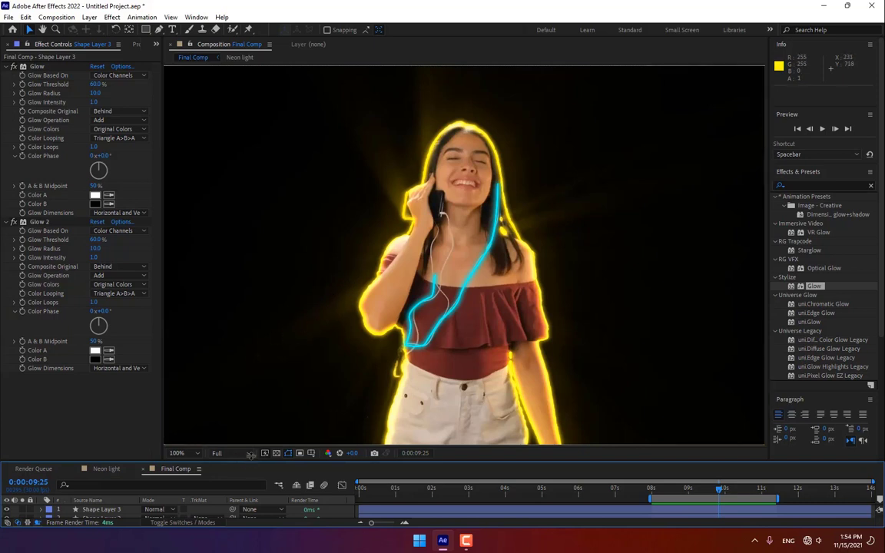
Step: Switch the project's colour depth to 16 bits per channel
drag(240, 459, 240, 422)
click(135, 44)
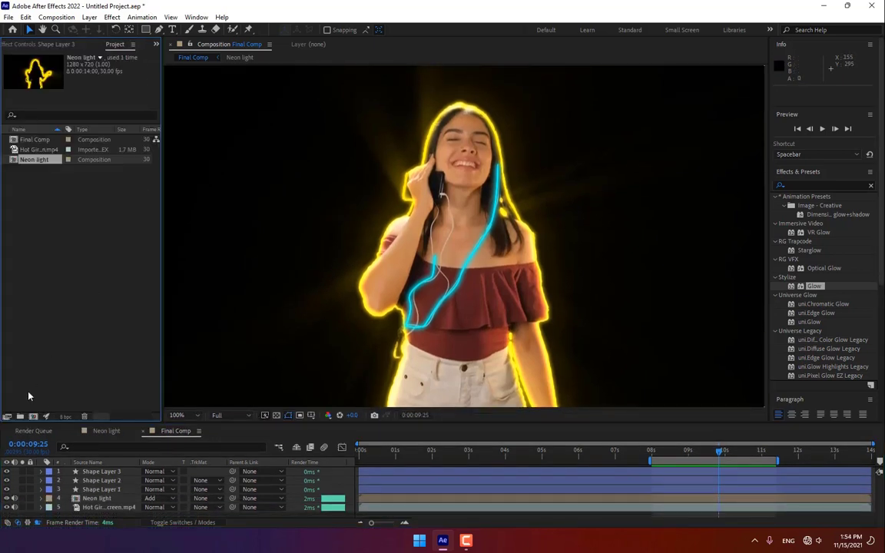
alt+click(66, 418)
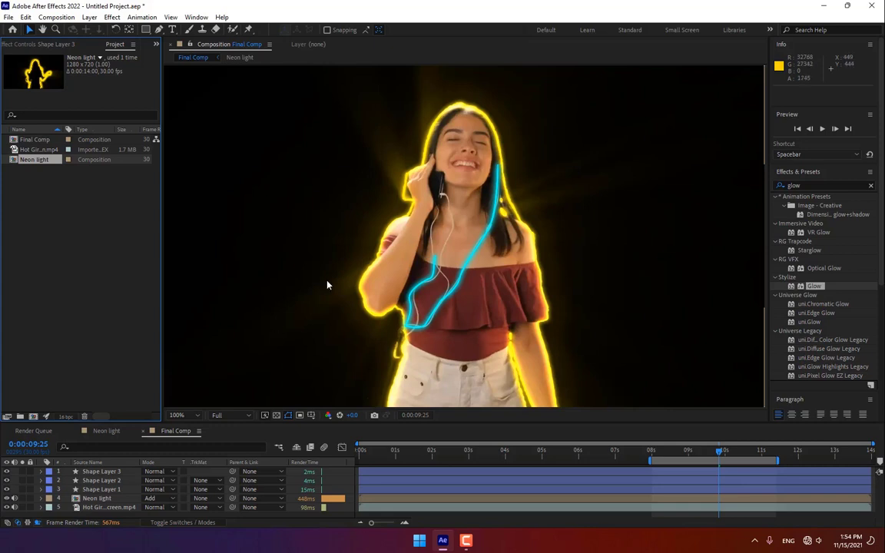
drag(421, 422, 439, 452)
Step: Import the maxresdefault stage-light image from the Disktop Files folder on the Desktop as a JPEG sequence
click(51, 221)
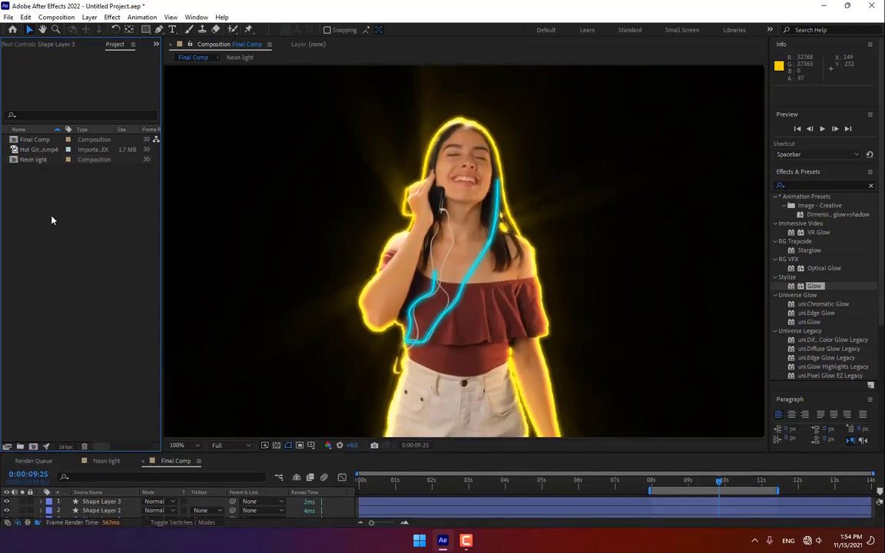
double_click(51, 220)
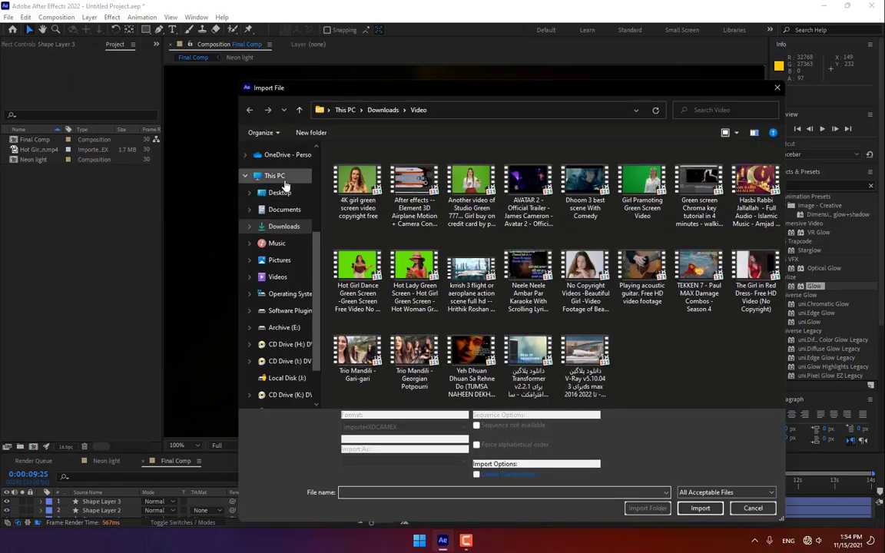
click(281, 193)
double_click(371, 157)
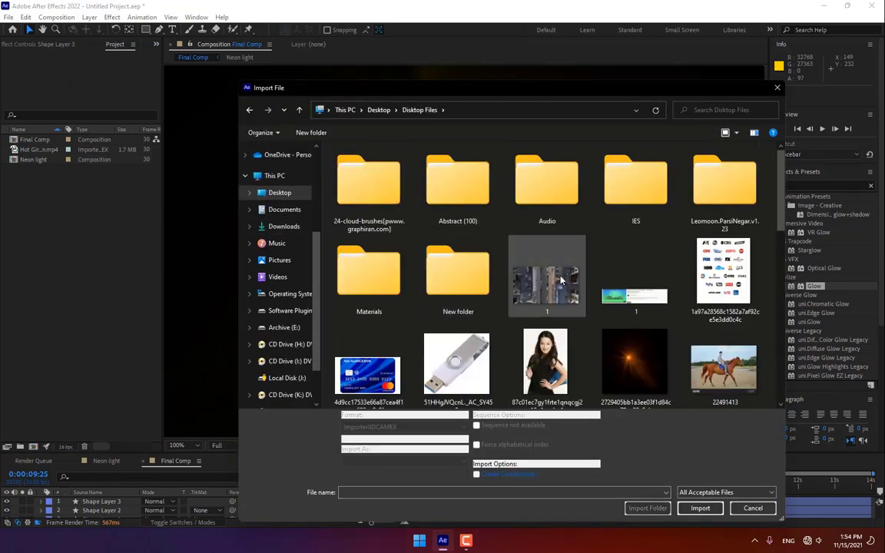
scroll(679, 295, down, 5)
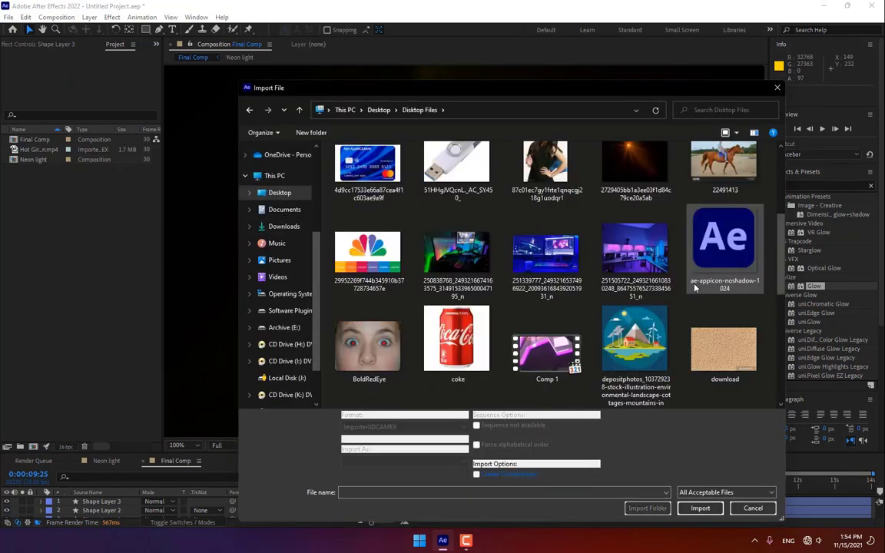
scroll(695, 288, down, 2)
double_click(458, 358)
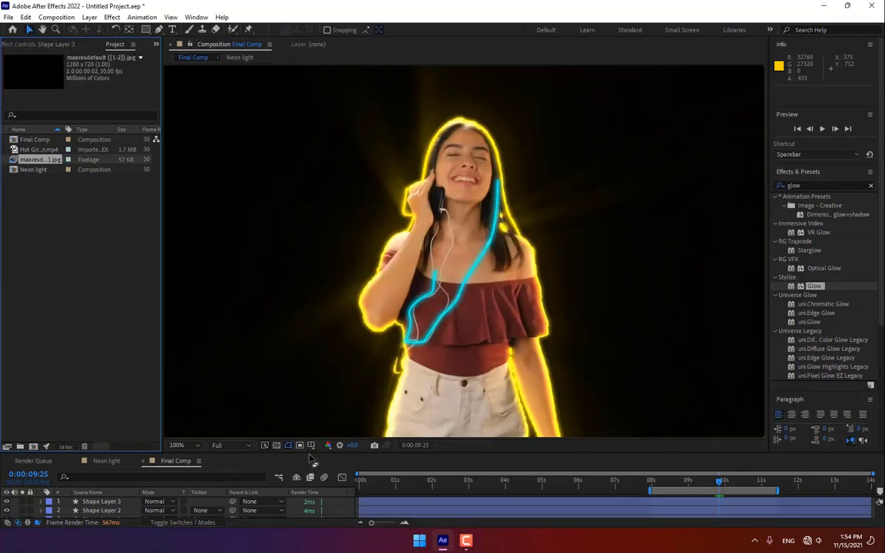
Step: Import maxresdefault (1) from the Disktop Files folder as a single still image, with the JPEG sequence option off
drag(313, 459, 307, 376)
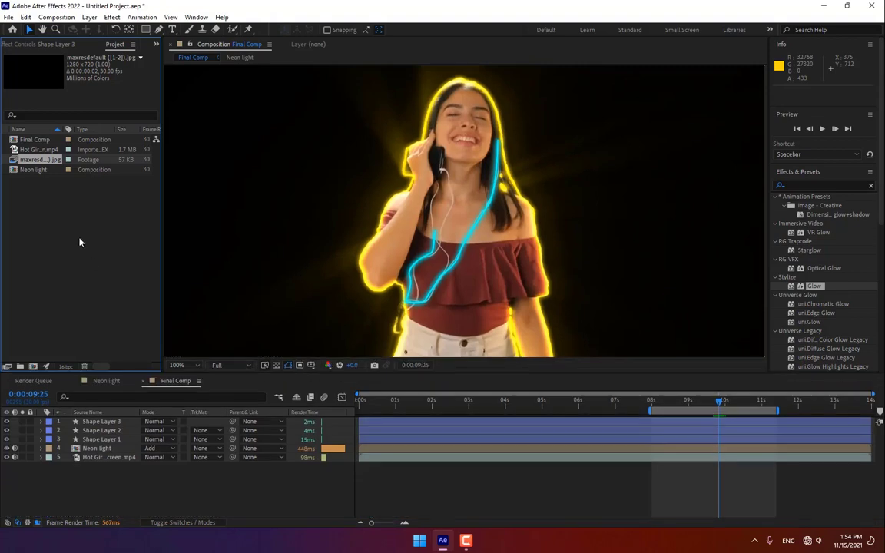
double_click(42, 185)
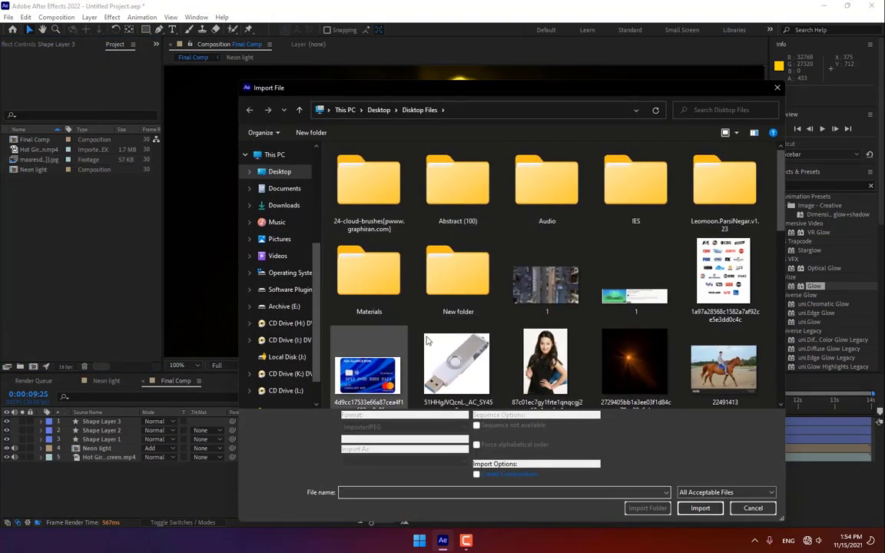
scroll(507, 321, down, 5)
scroll(538, 246, down, 3)
click(458, 261)
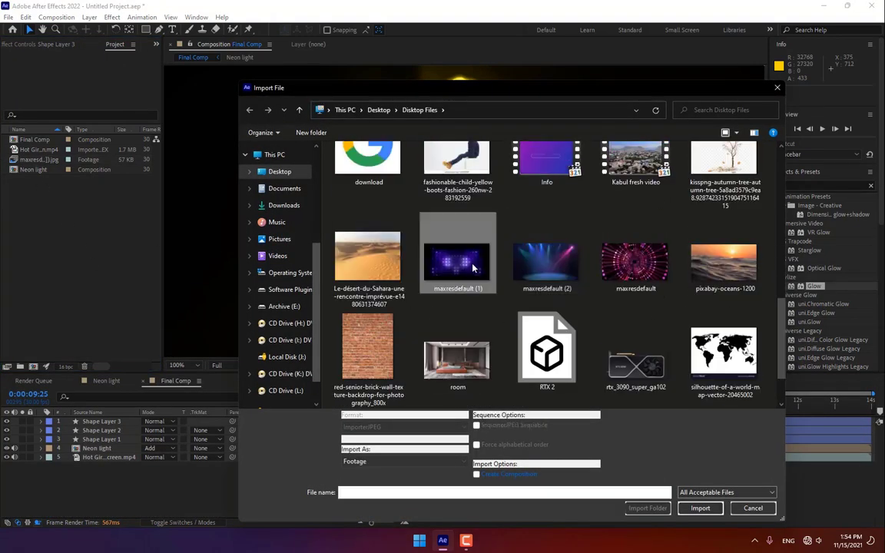
click(508, 427)
click(691, 507)
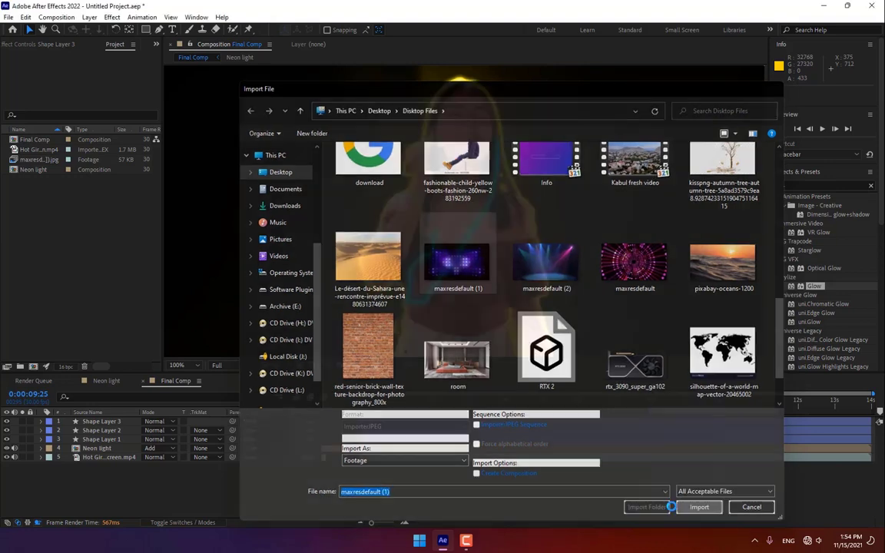
Step: Add maxresdefault (1).jpg to Final Comp as the bottom layer behind the dancer and scrub to 0:00:10:22
drag(113, 459, 113, 481)
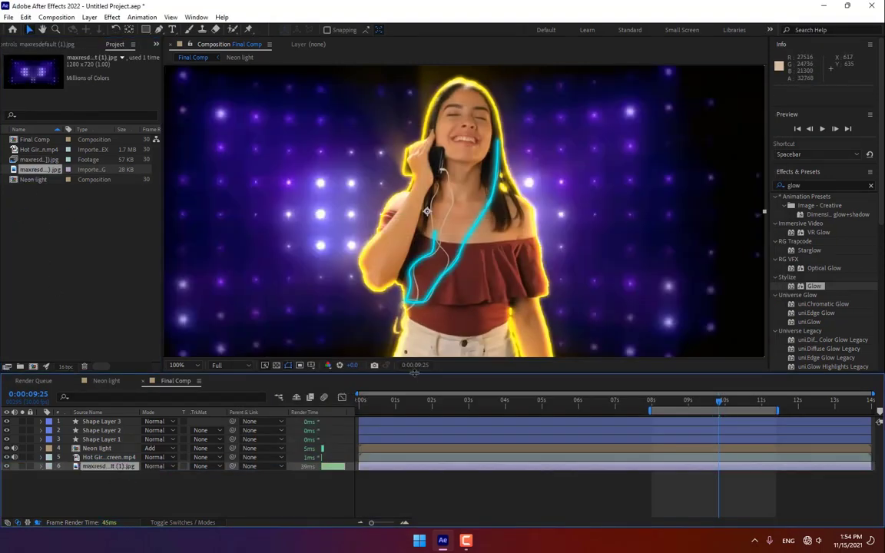
drag(415, 373, 420, 435)
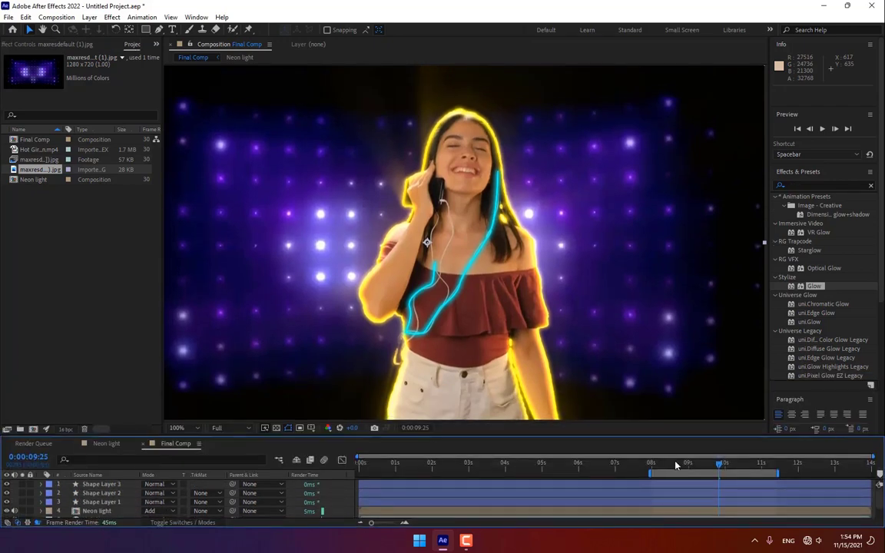
drag(677, 466, 755, 474)
Step: Apply Hue/Saturation to the Neon light layer in Final Comp and set its Master Hue to 59°
click(100, 510)
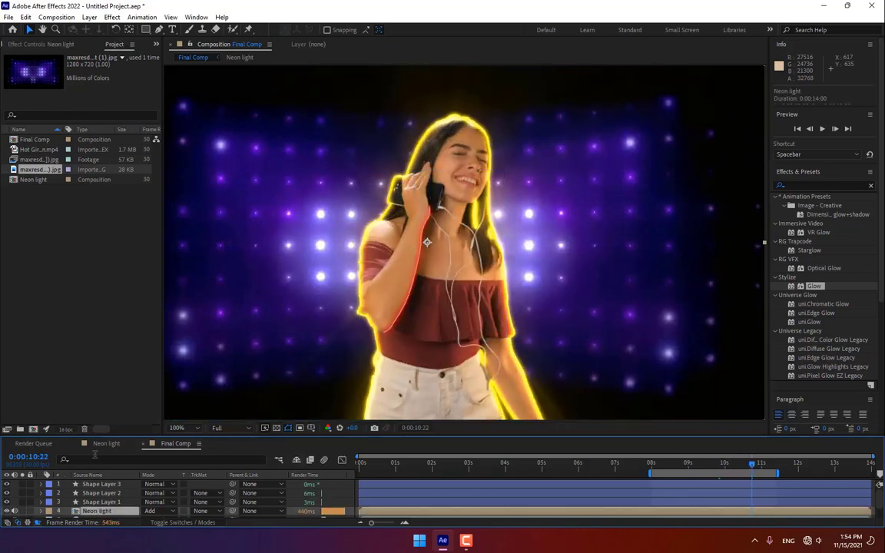
scroll(129, 498, down, 2)
click(112, 506)
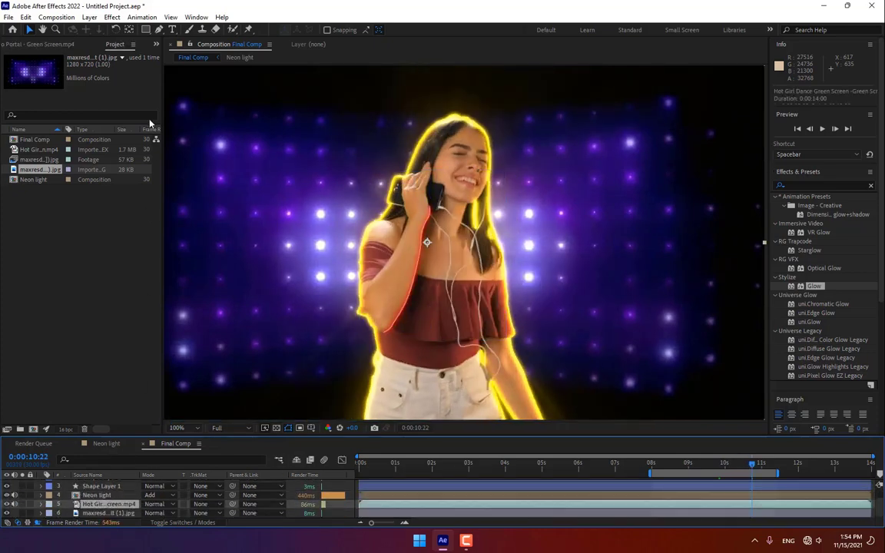
click(65, 43)
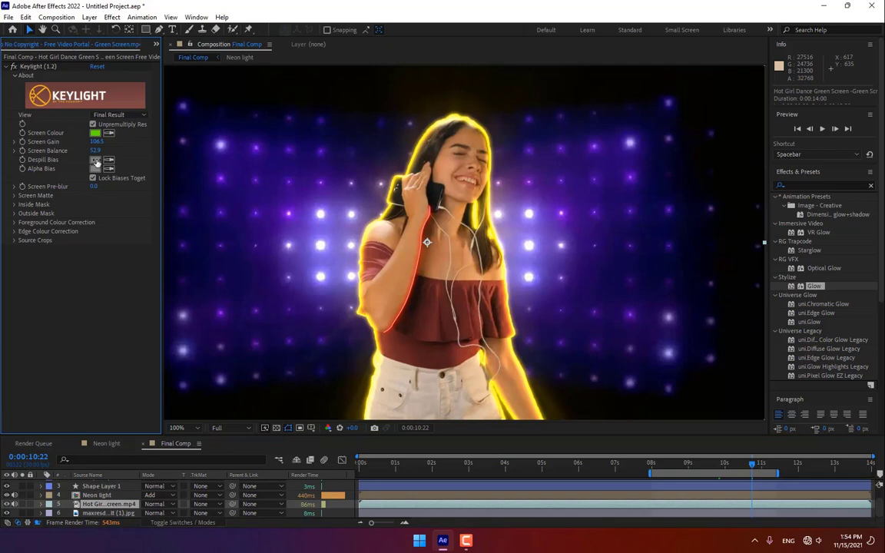
click(115, 496)
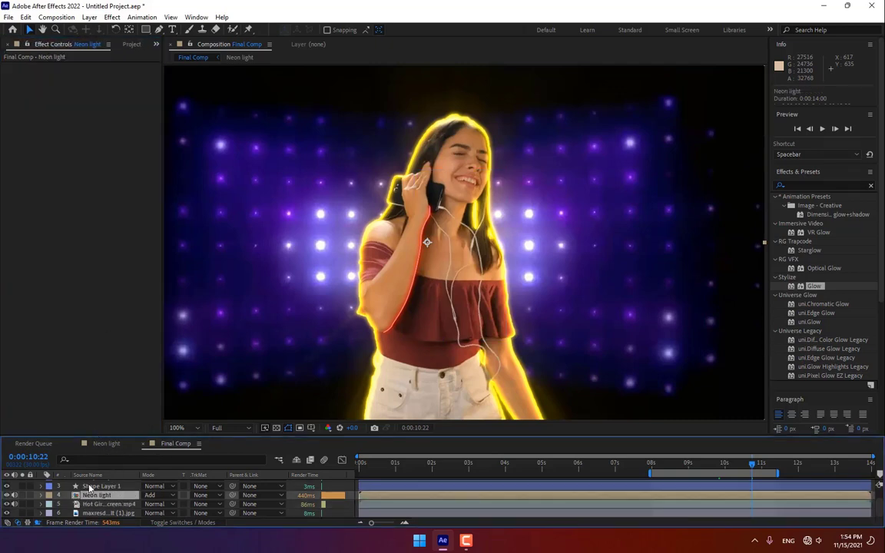
click(796, 186)
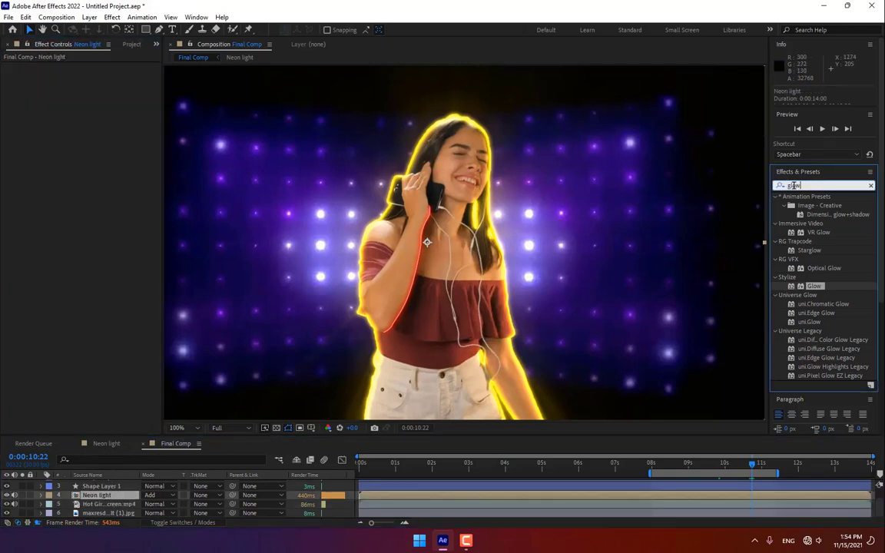
text(hue)
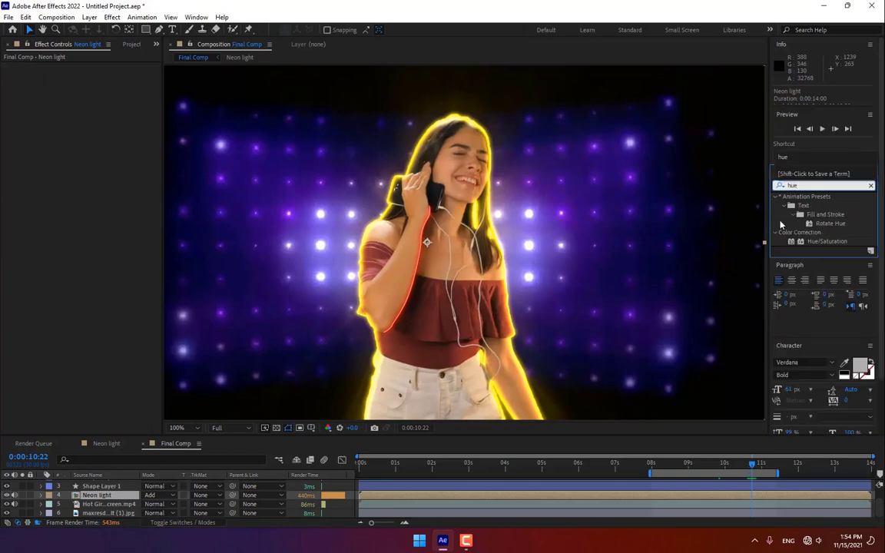
double_click(858, 243)
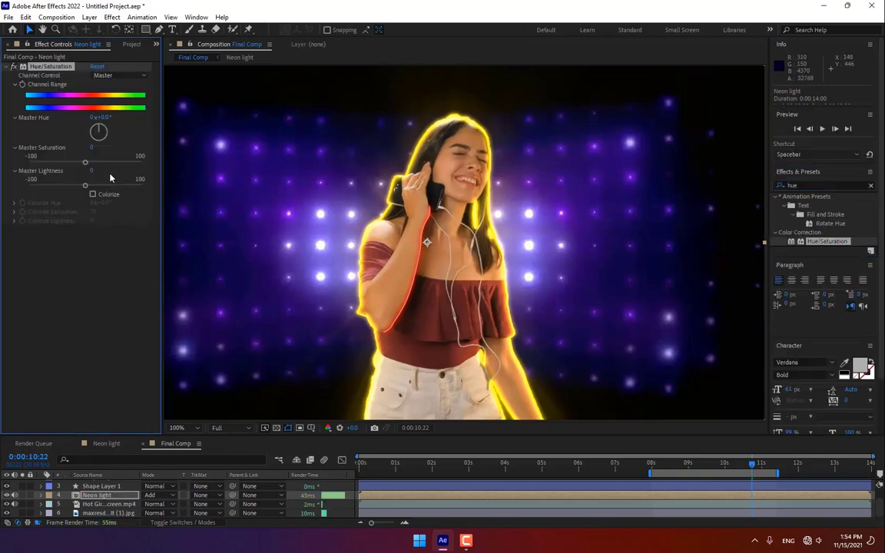
drag(103, 119, 143, 118)
Step: Animate the Neon light hue by keyframing Channel Range at 0:00:08:02 and setting Master Hue to 1x+59.0° at 0:00:11:11
click(655, 465)
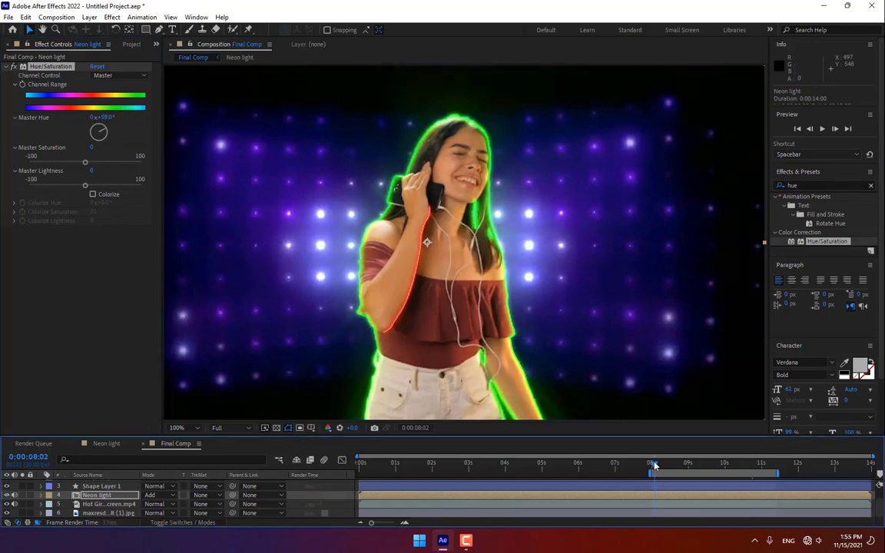
click(23, 85)
click(775, 465)
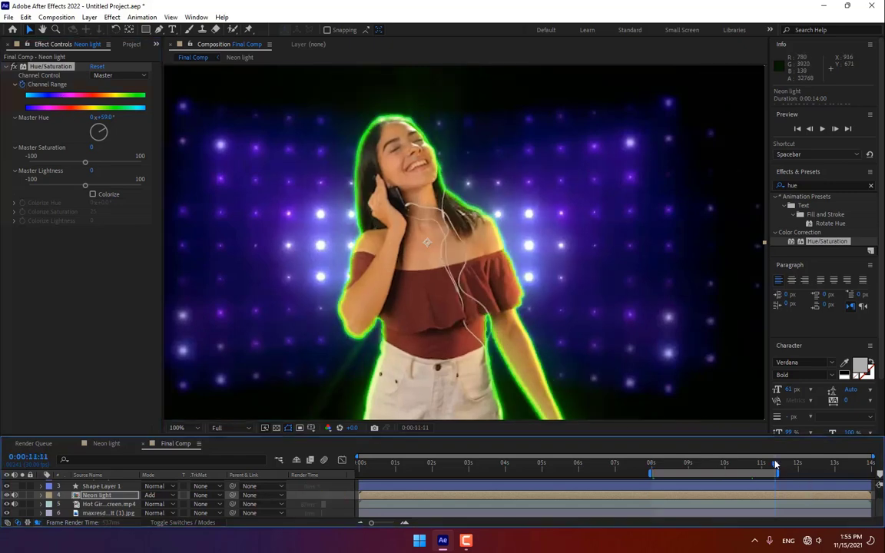
click(97, 117)
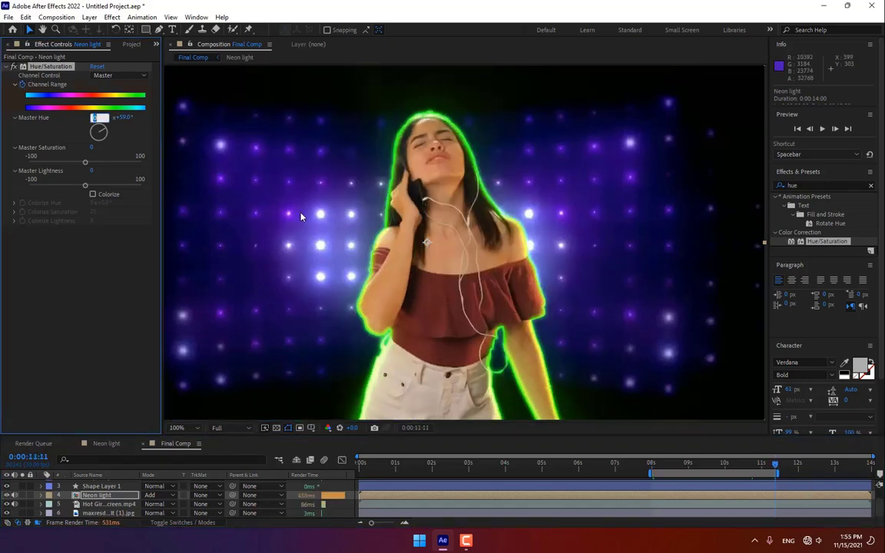
click(667, 470)
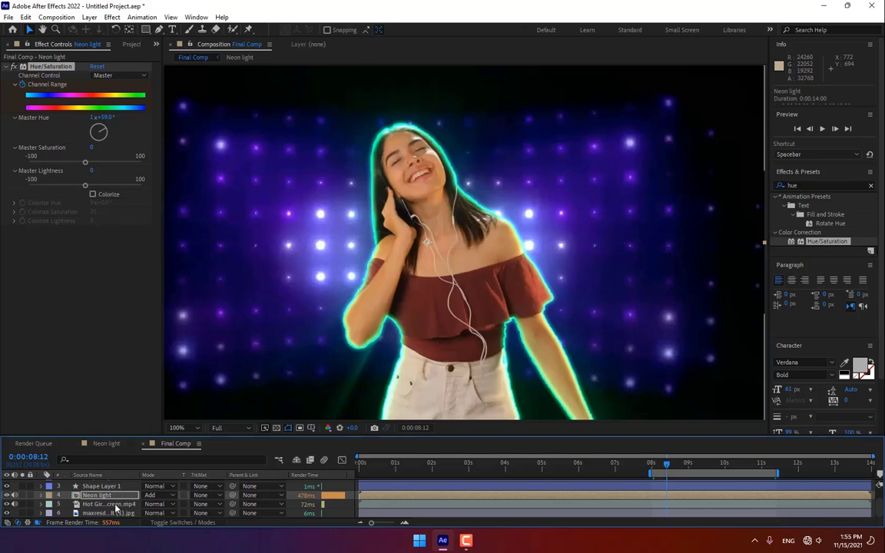
Step: Apply Camera Lens Blur to the maxresdefault (1).jpg background layer and set its Blur Radius to 15
click(111, 513)
click(821, 184)
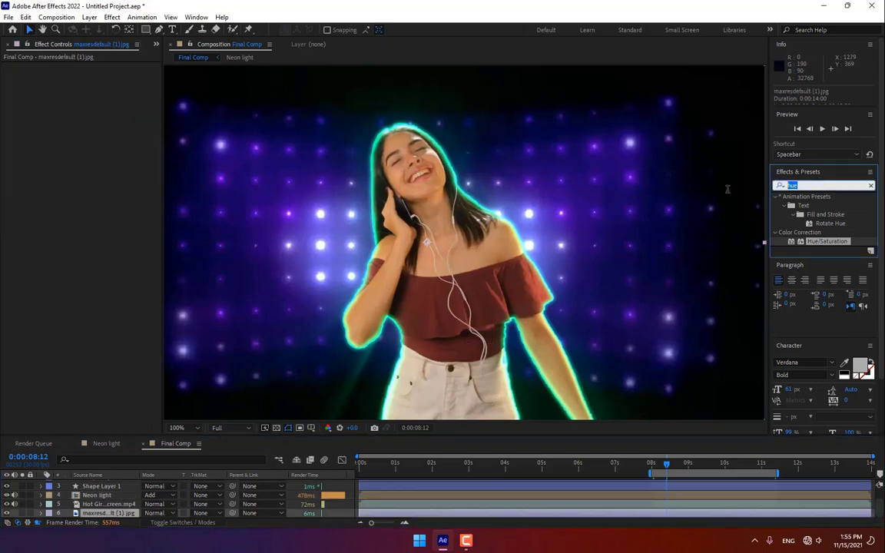
text(lens)
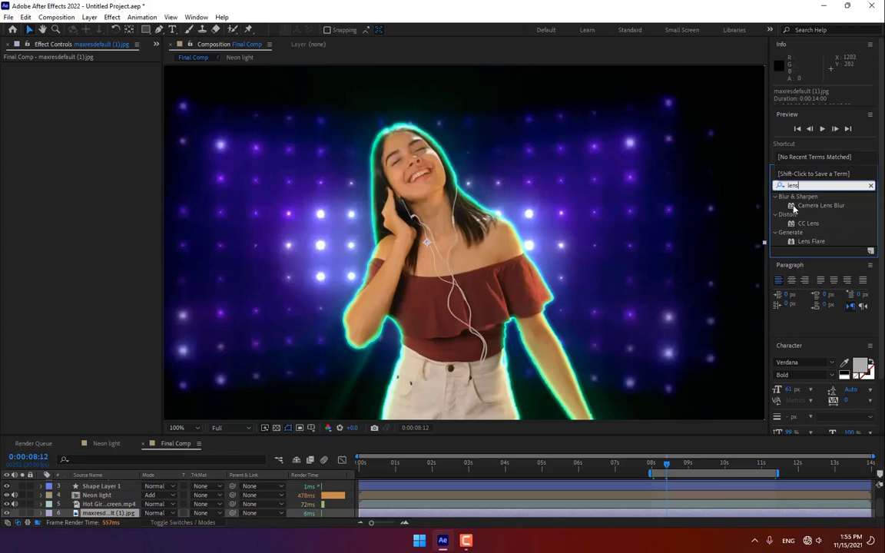
drag(794, 208, 430, 292)
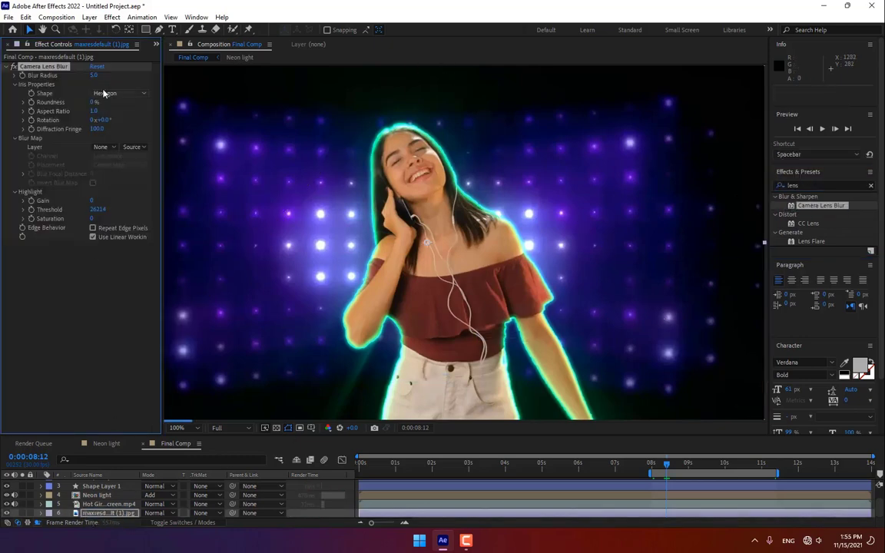
click(93, 75)
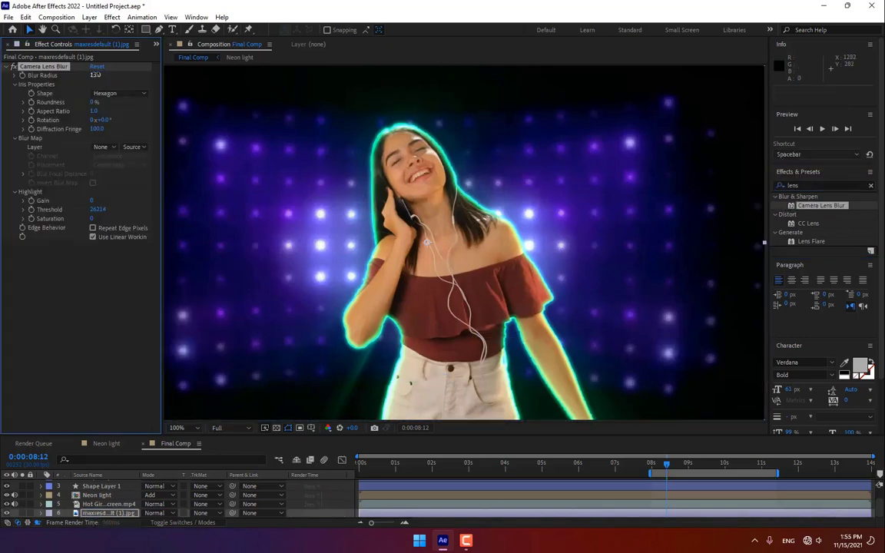
text(15.0)
key(Return)
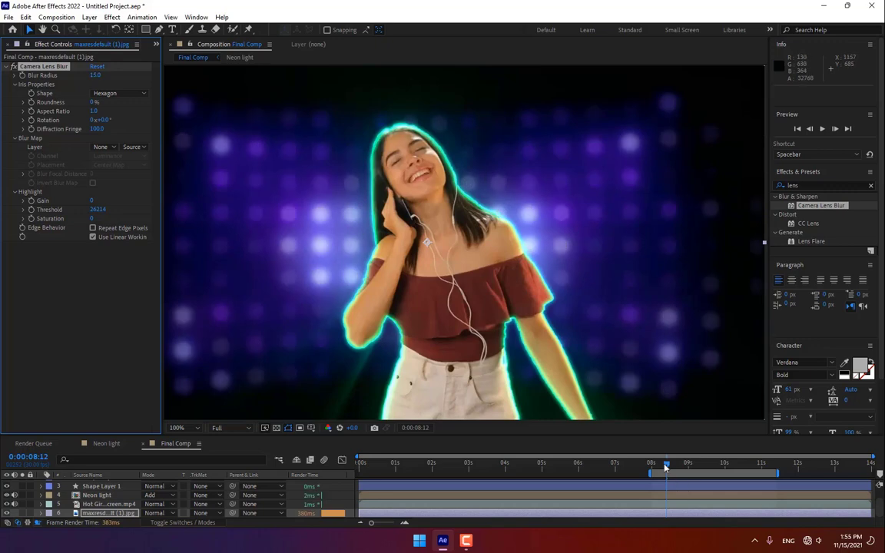
Step: Preview Final Comp from 0:00:08:07 and scrub through the work area to review the colour-shifting outline and neon lines
drag(664, 466, 659, 465)
click(821, 127)
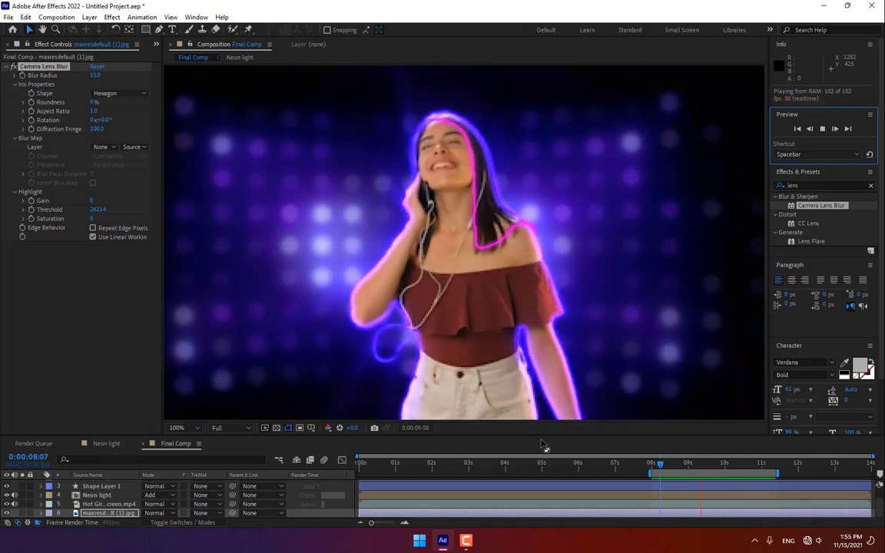
click(666, 465)
drag(666, 466, 759, 469)
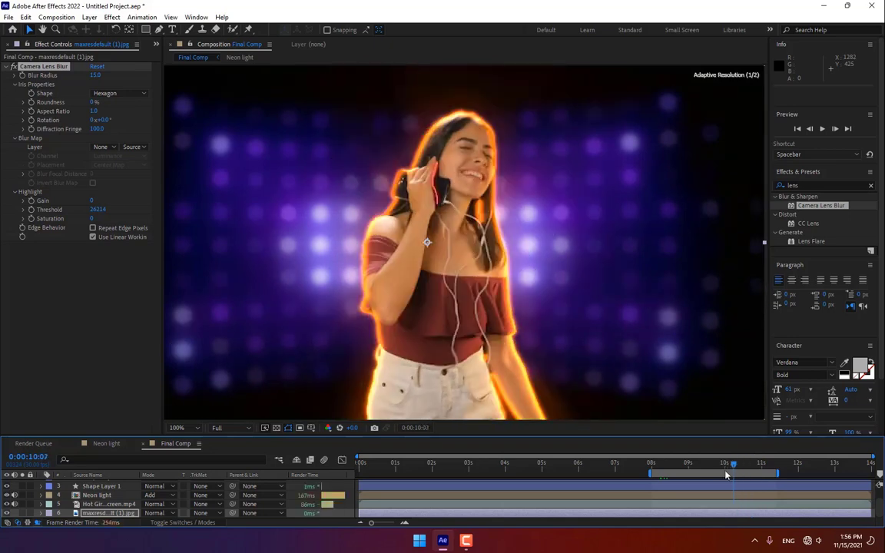
drag(712, 476, 830, 468)
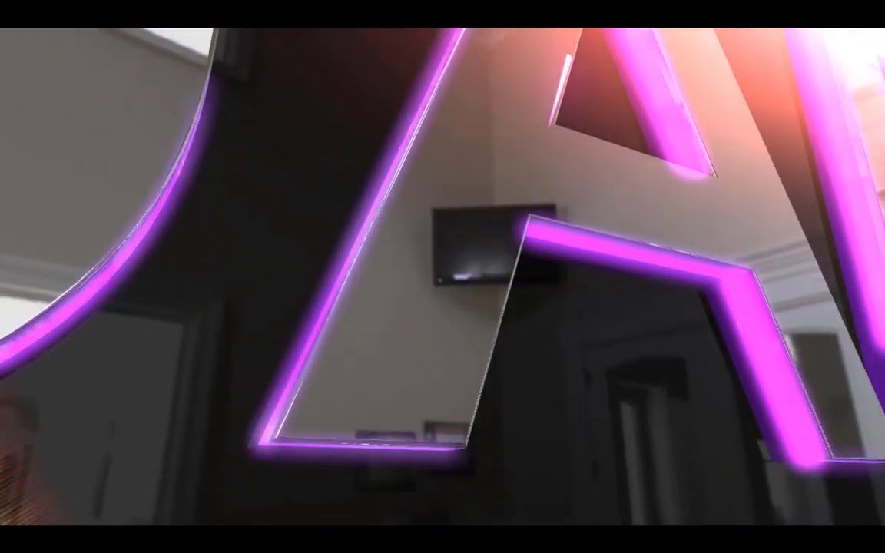